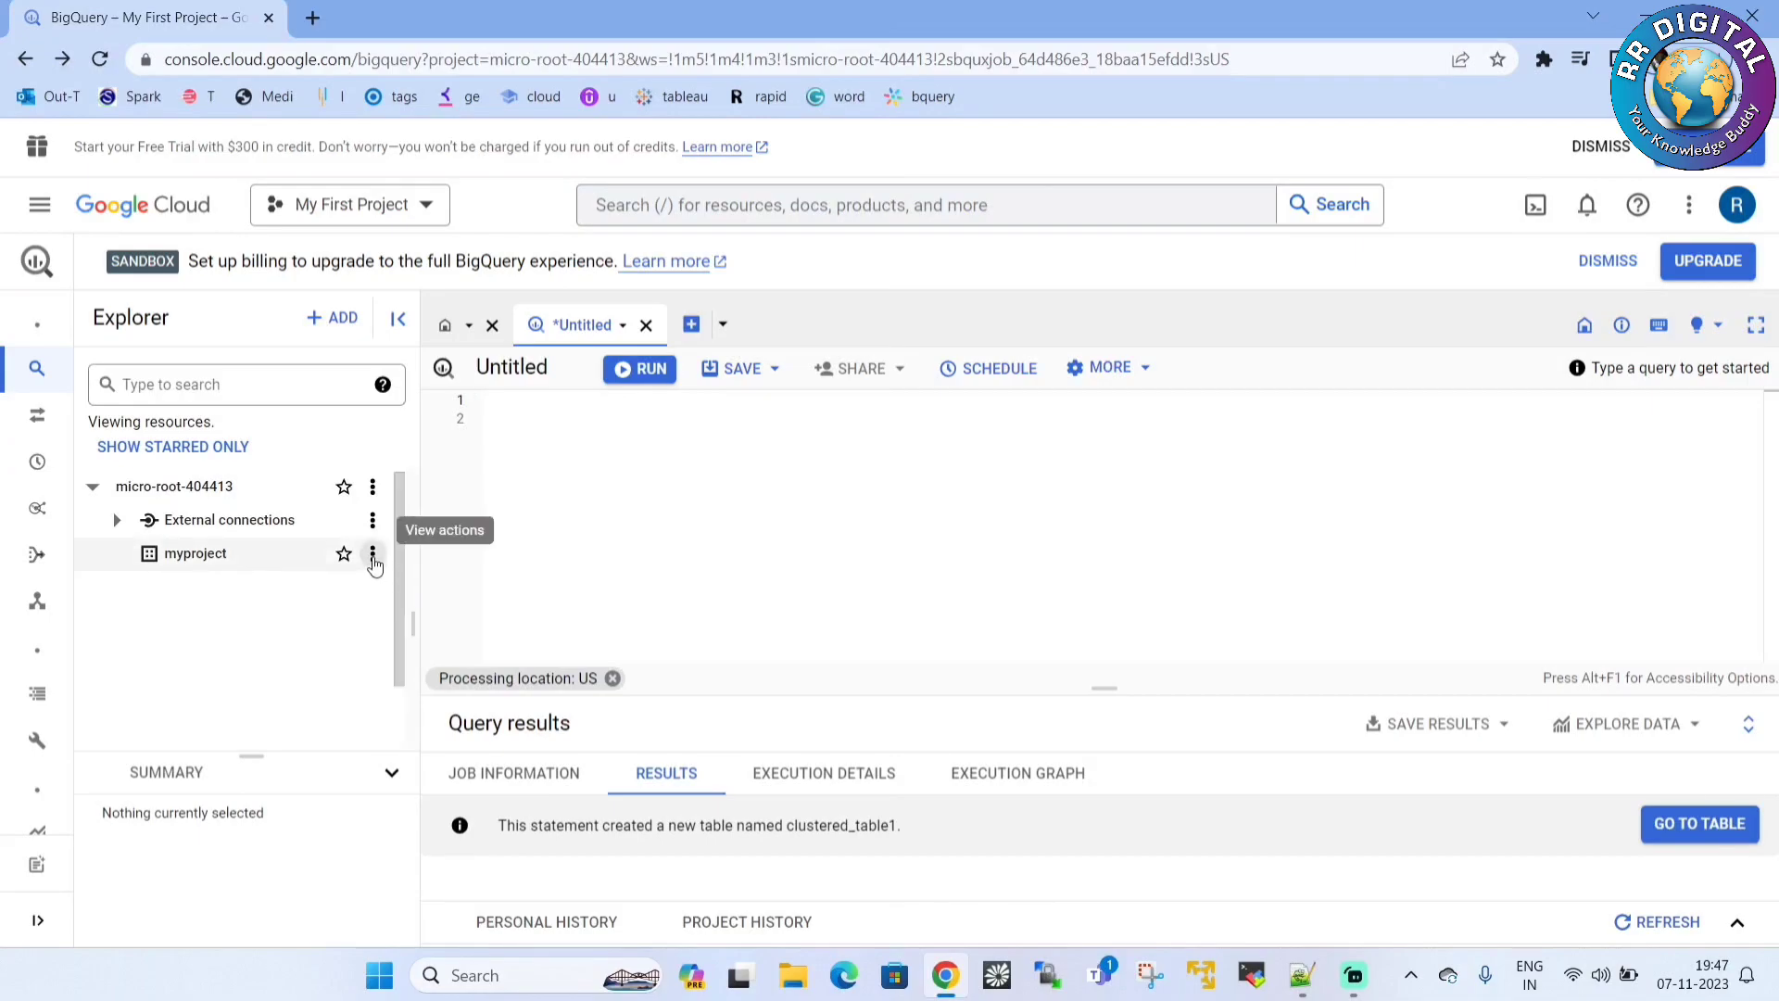
# Start creating a table in the myproject dataset, with Upload as the source.
pyautogui.click(372, 556)
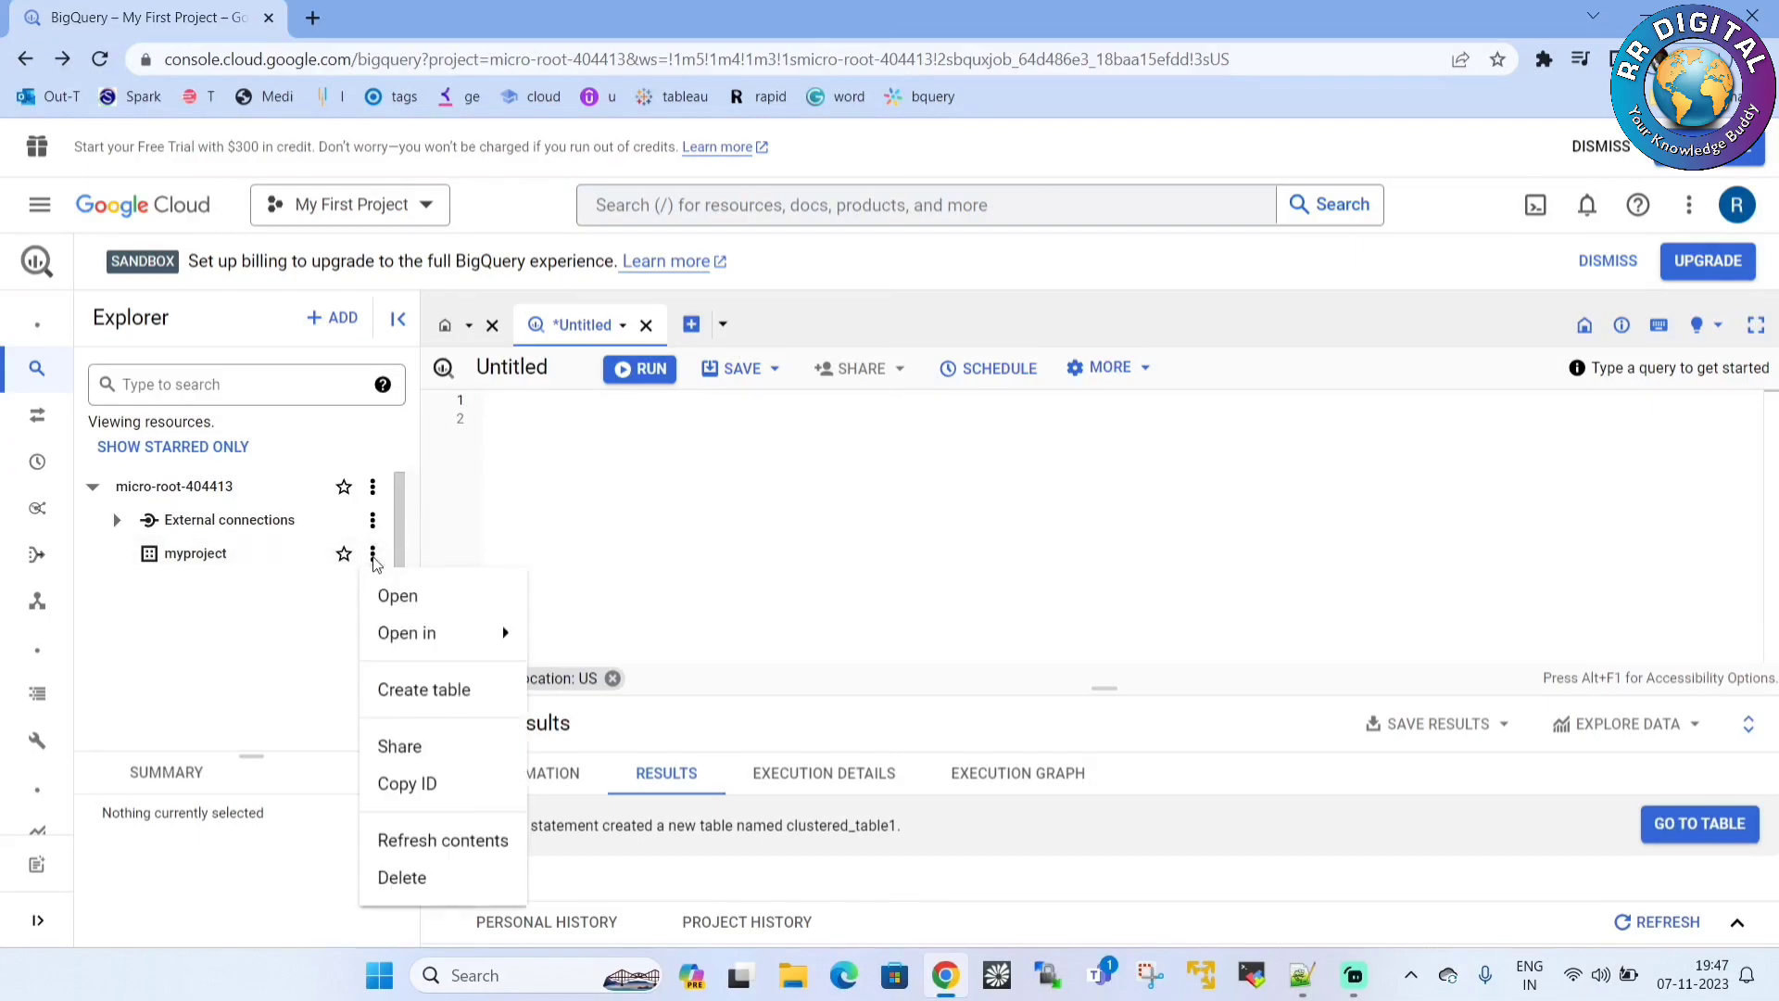
pyautogui.click(433, 702)
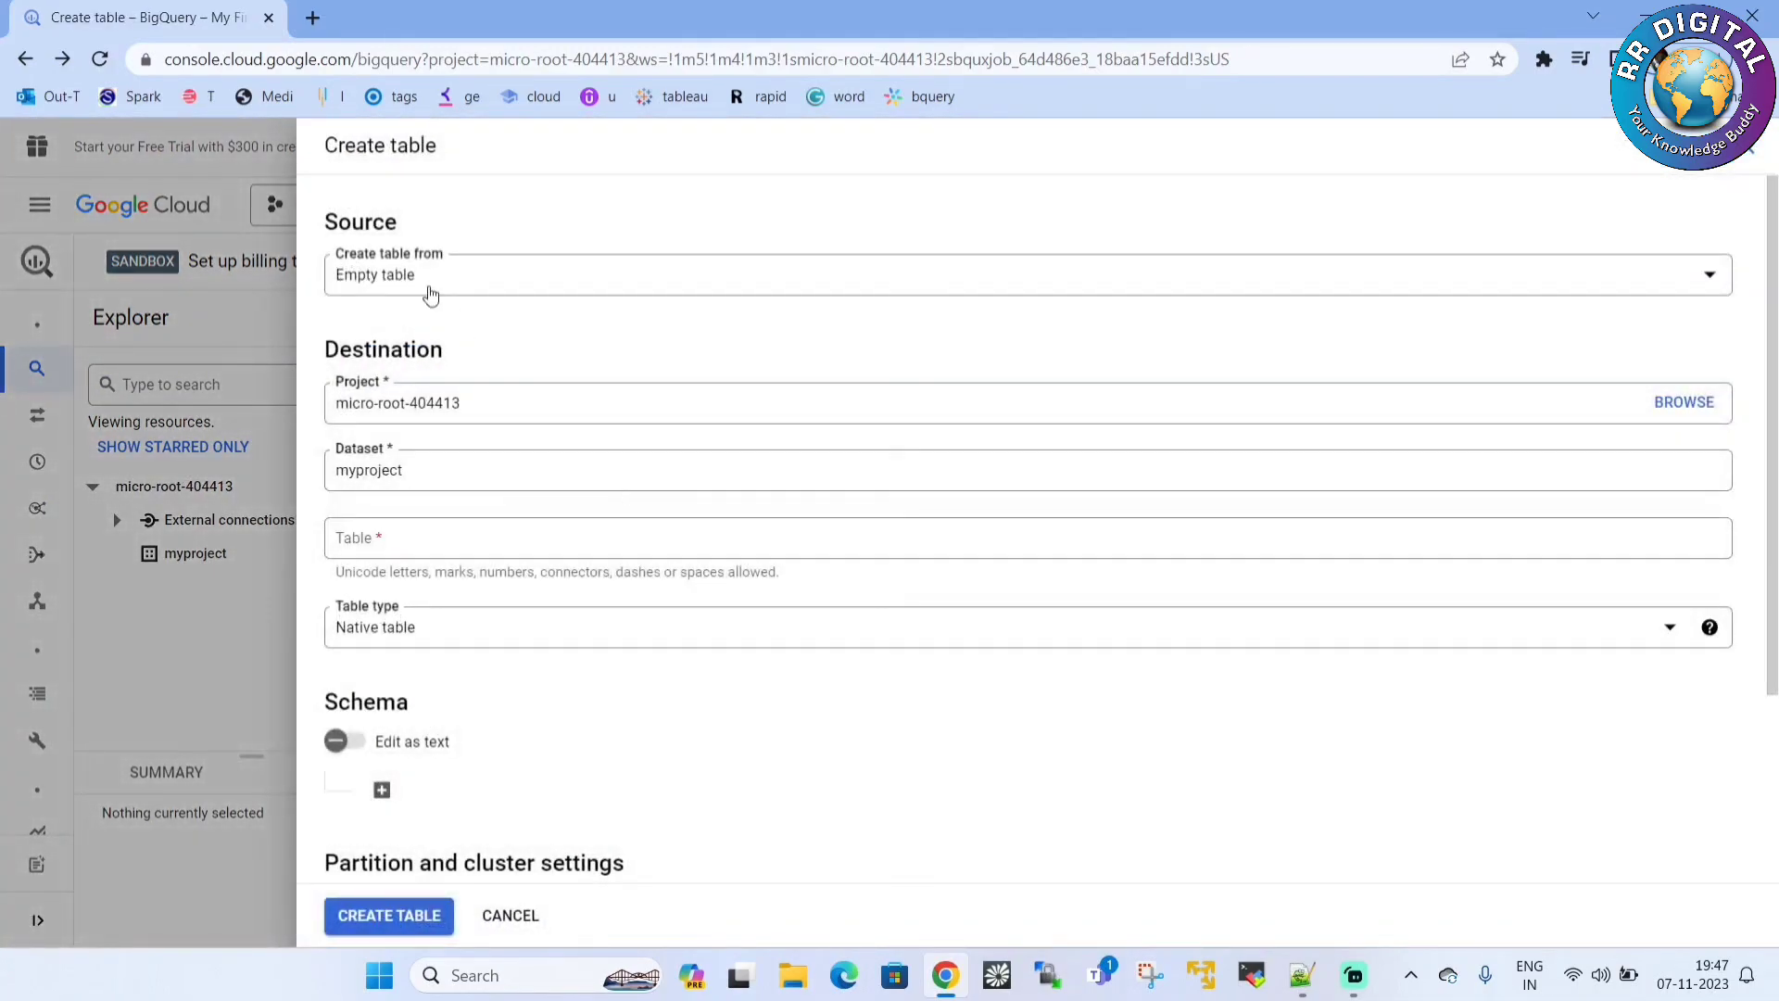
pyautogui.click(430, 293)
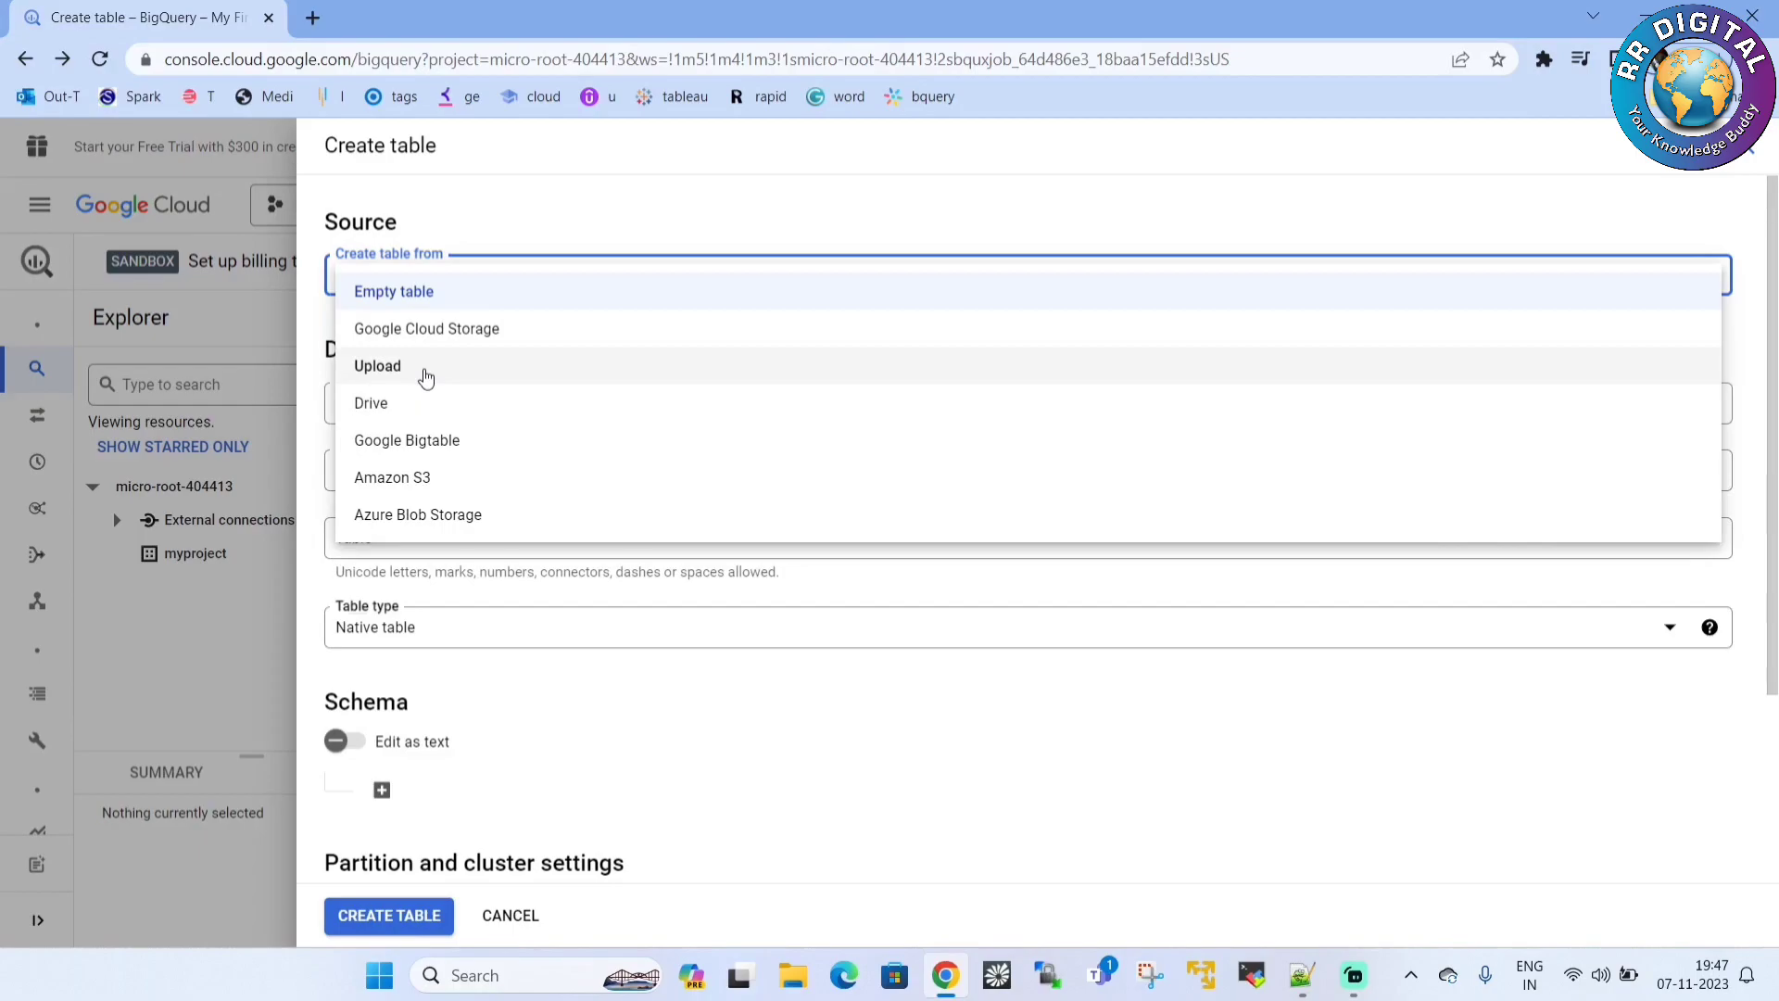
pyautogui.click(426, 375)
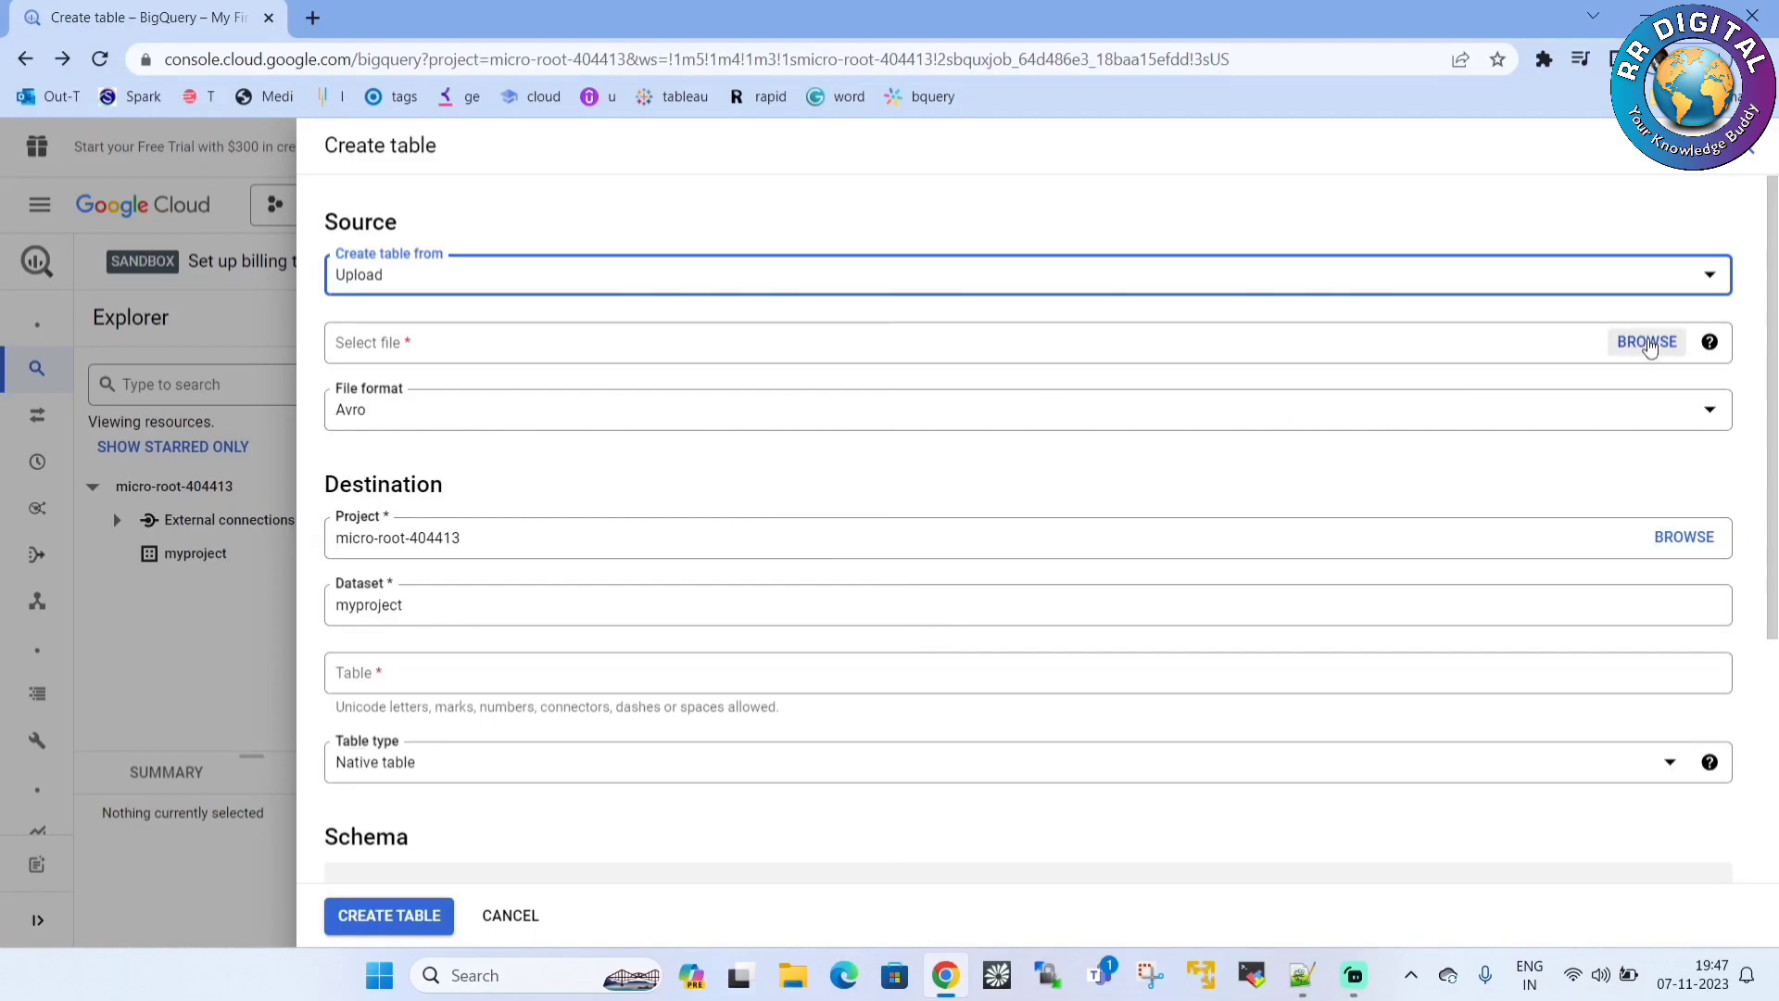
# Select the employee file from the GCP folder for upload and set its file format to CSV.
pyautogui.click(1647, 343)
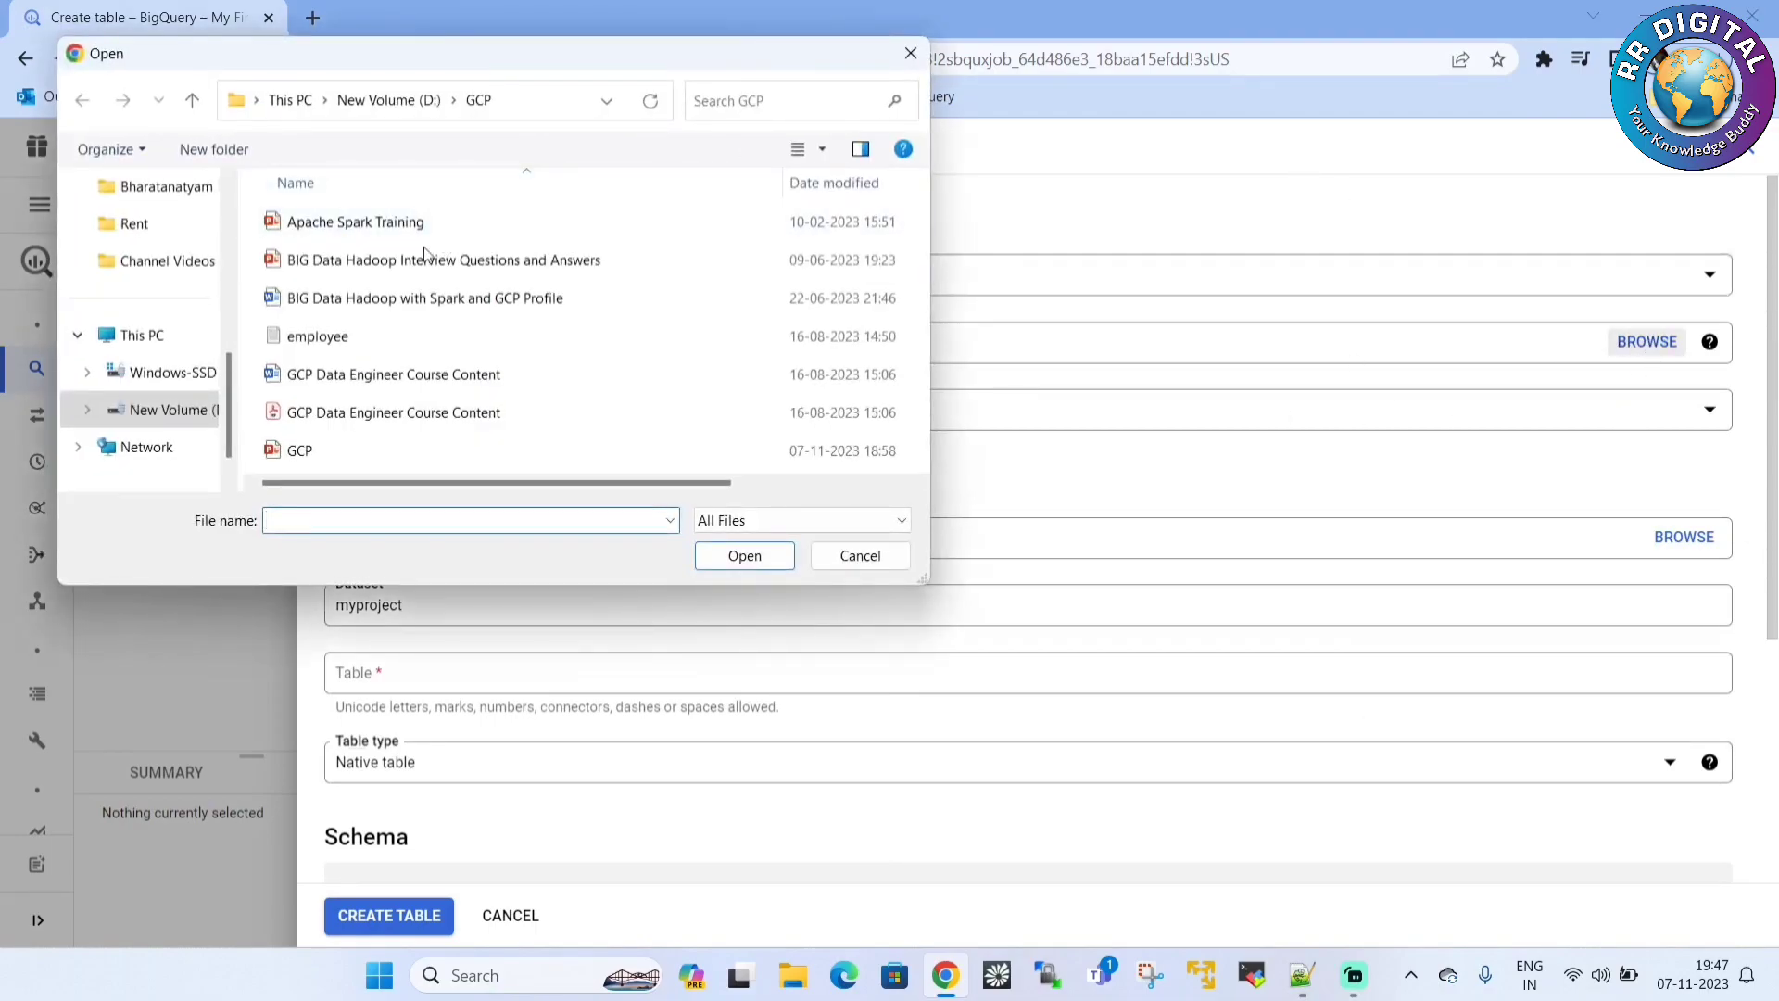
pyautogui.click(317, 336)
pyautogui.click(744, 556)
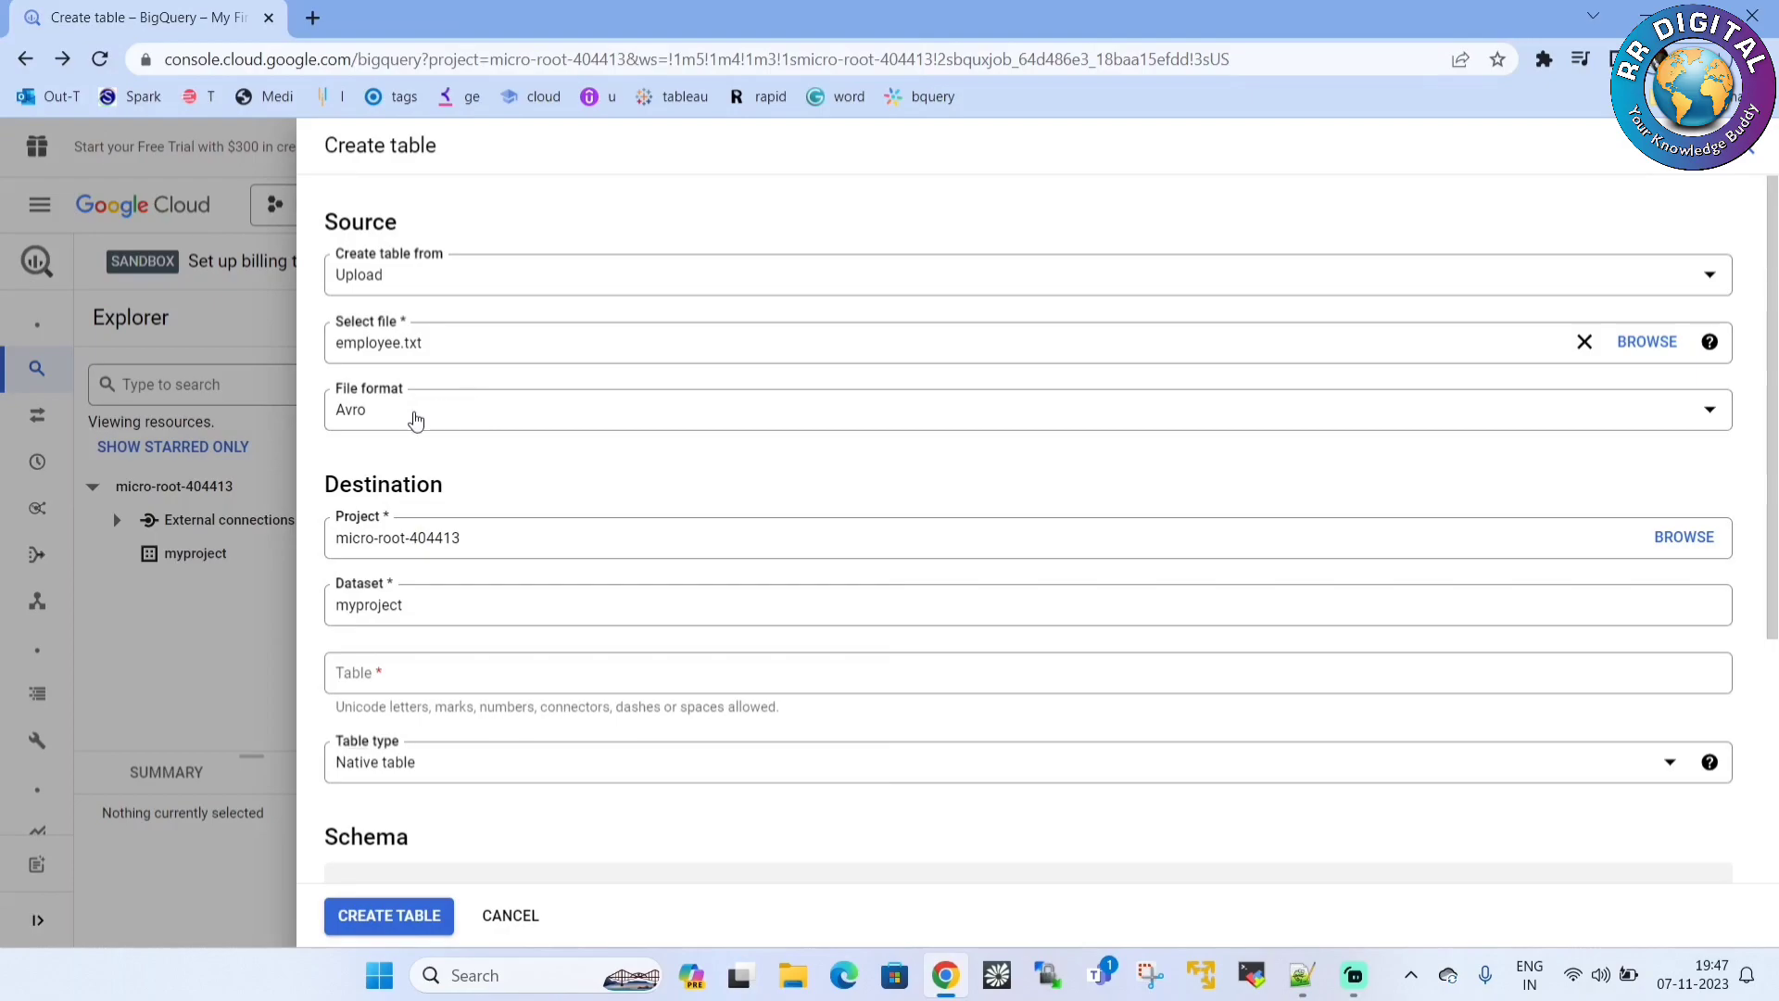
pyautogui.click(419, 415)
pyautogui.click(413, 428)
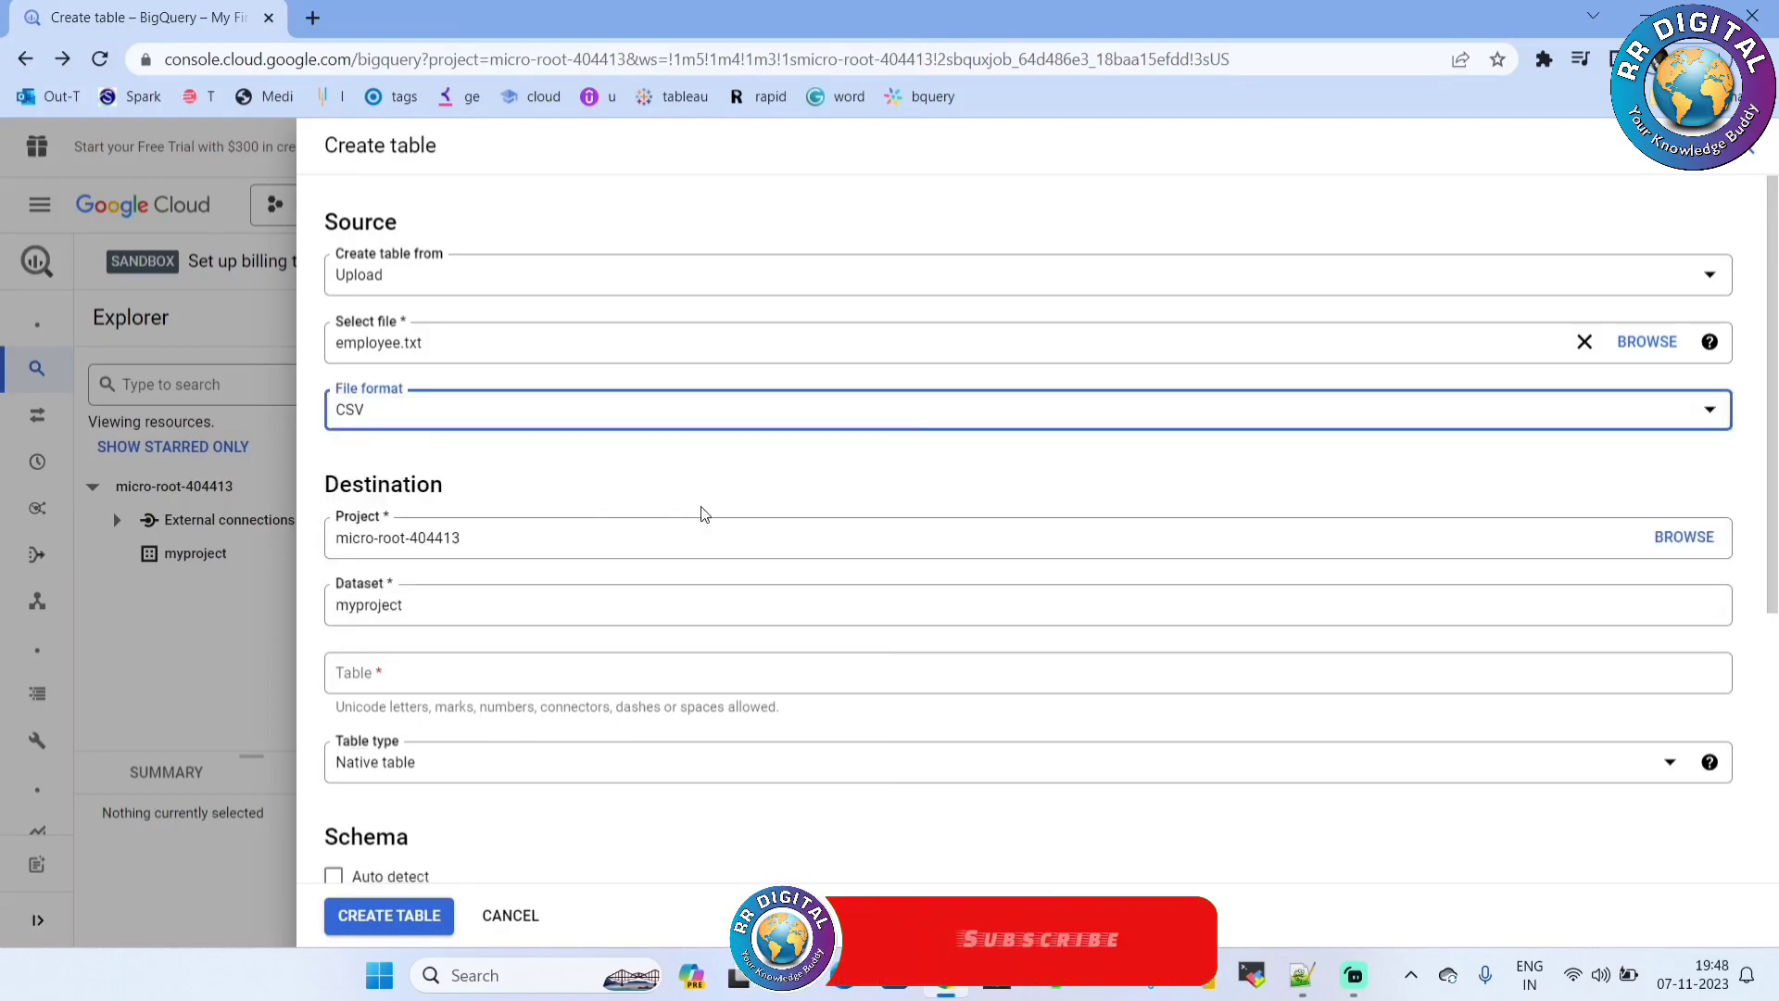
# Name the destination table clustered_table and add a first, empty field to its schema.
pyautogui.click(420, 674)
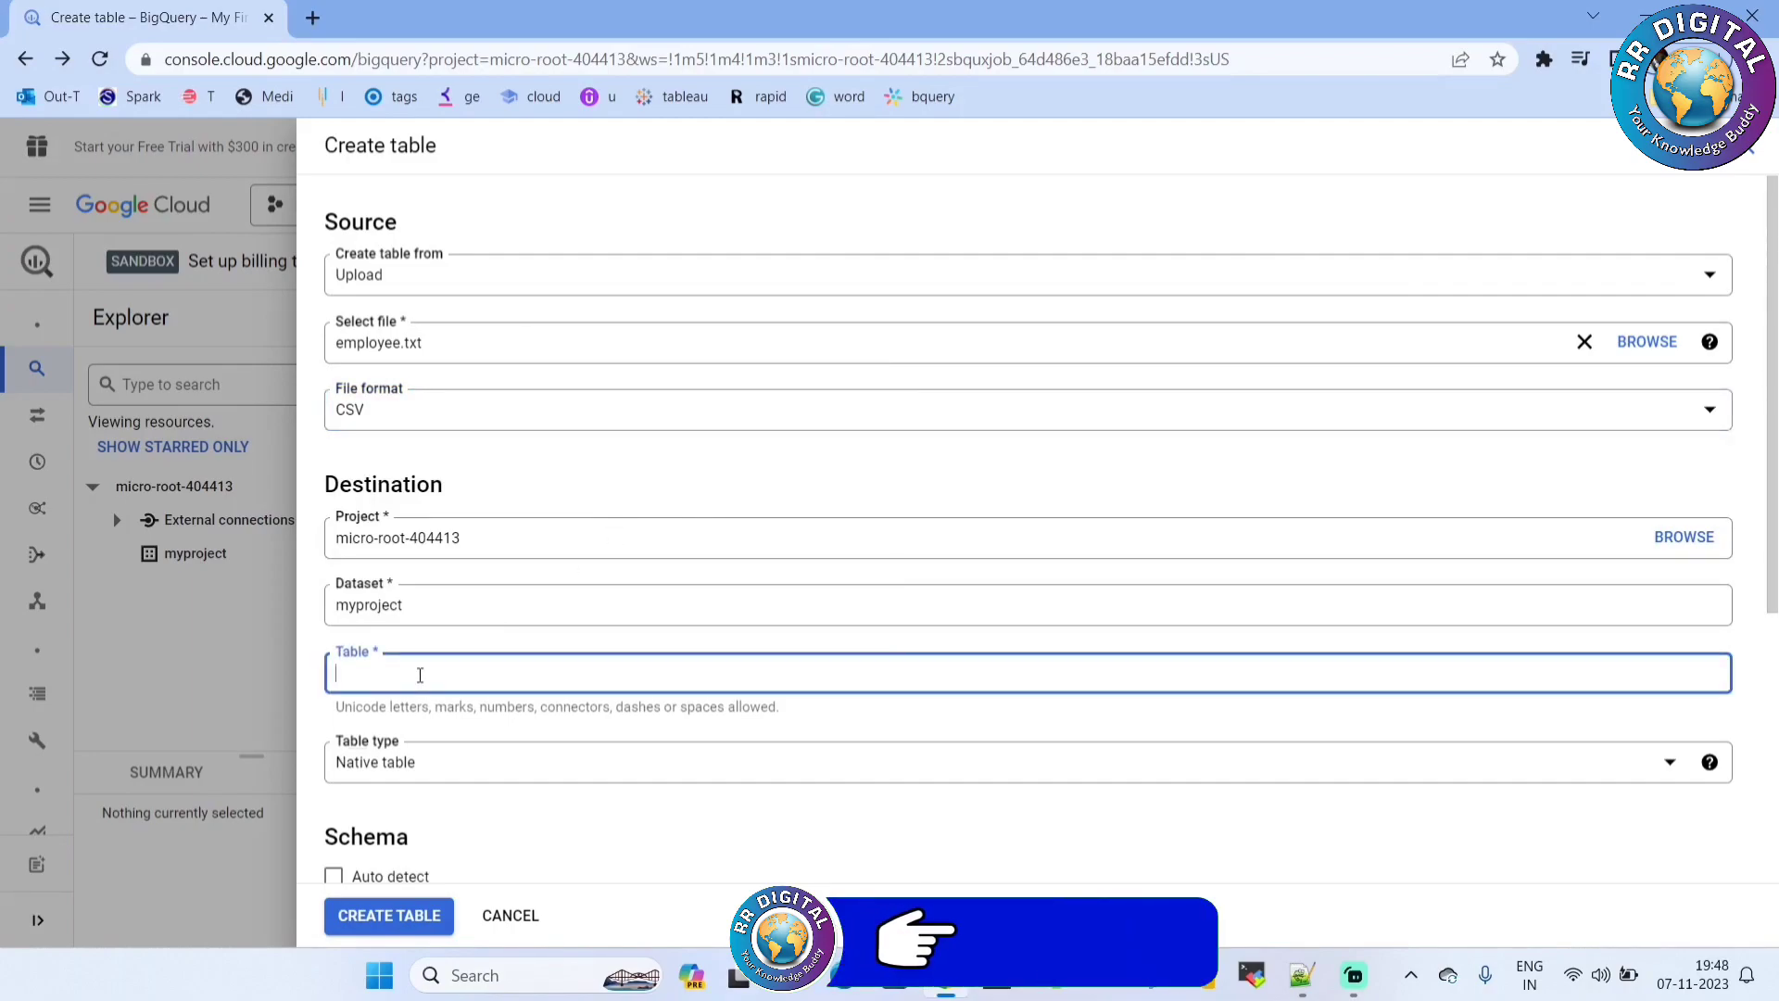
pyautogui.write('clustered_table')
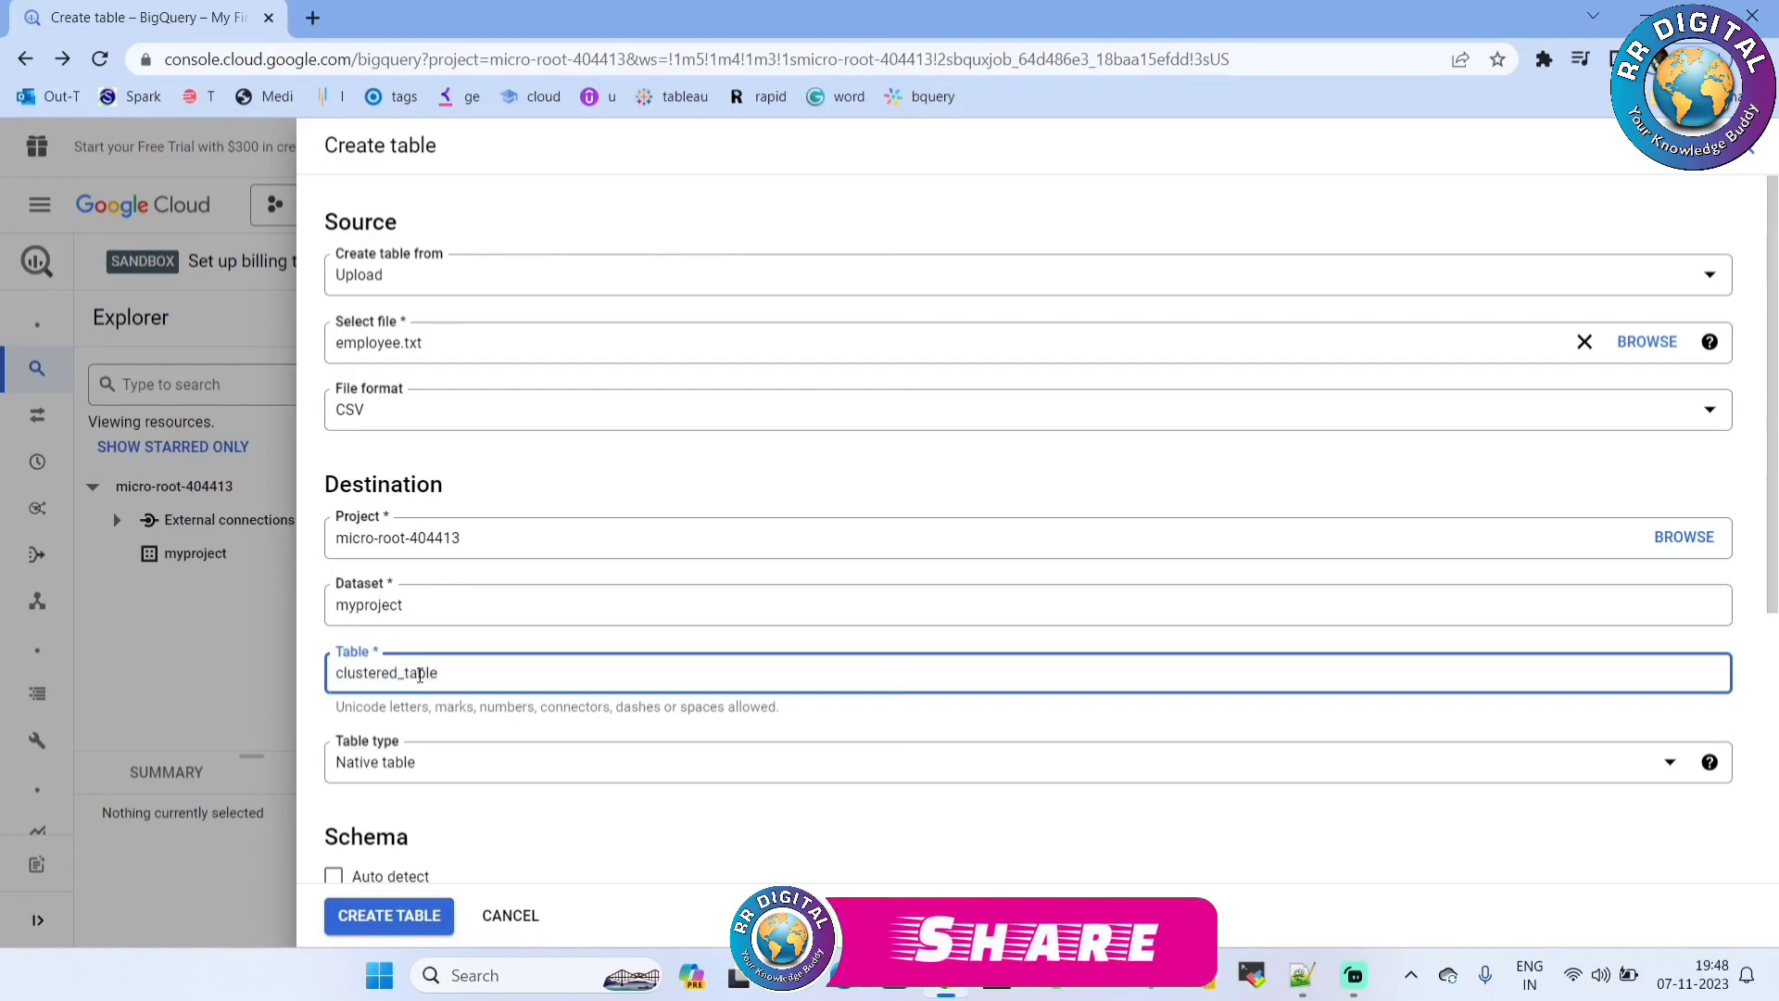
pyautogui.scroll(-3, 732, 638)
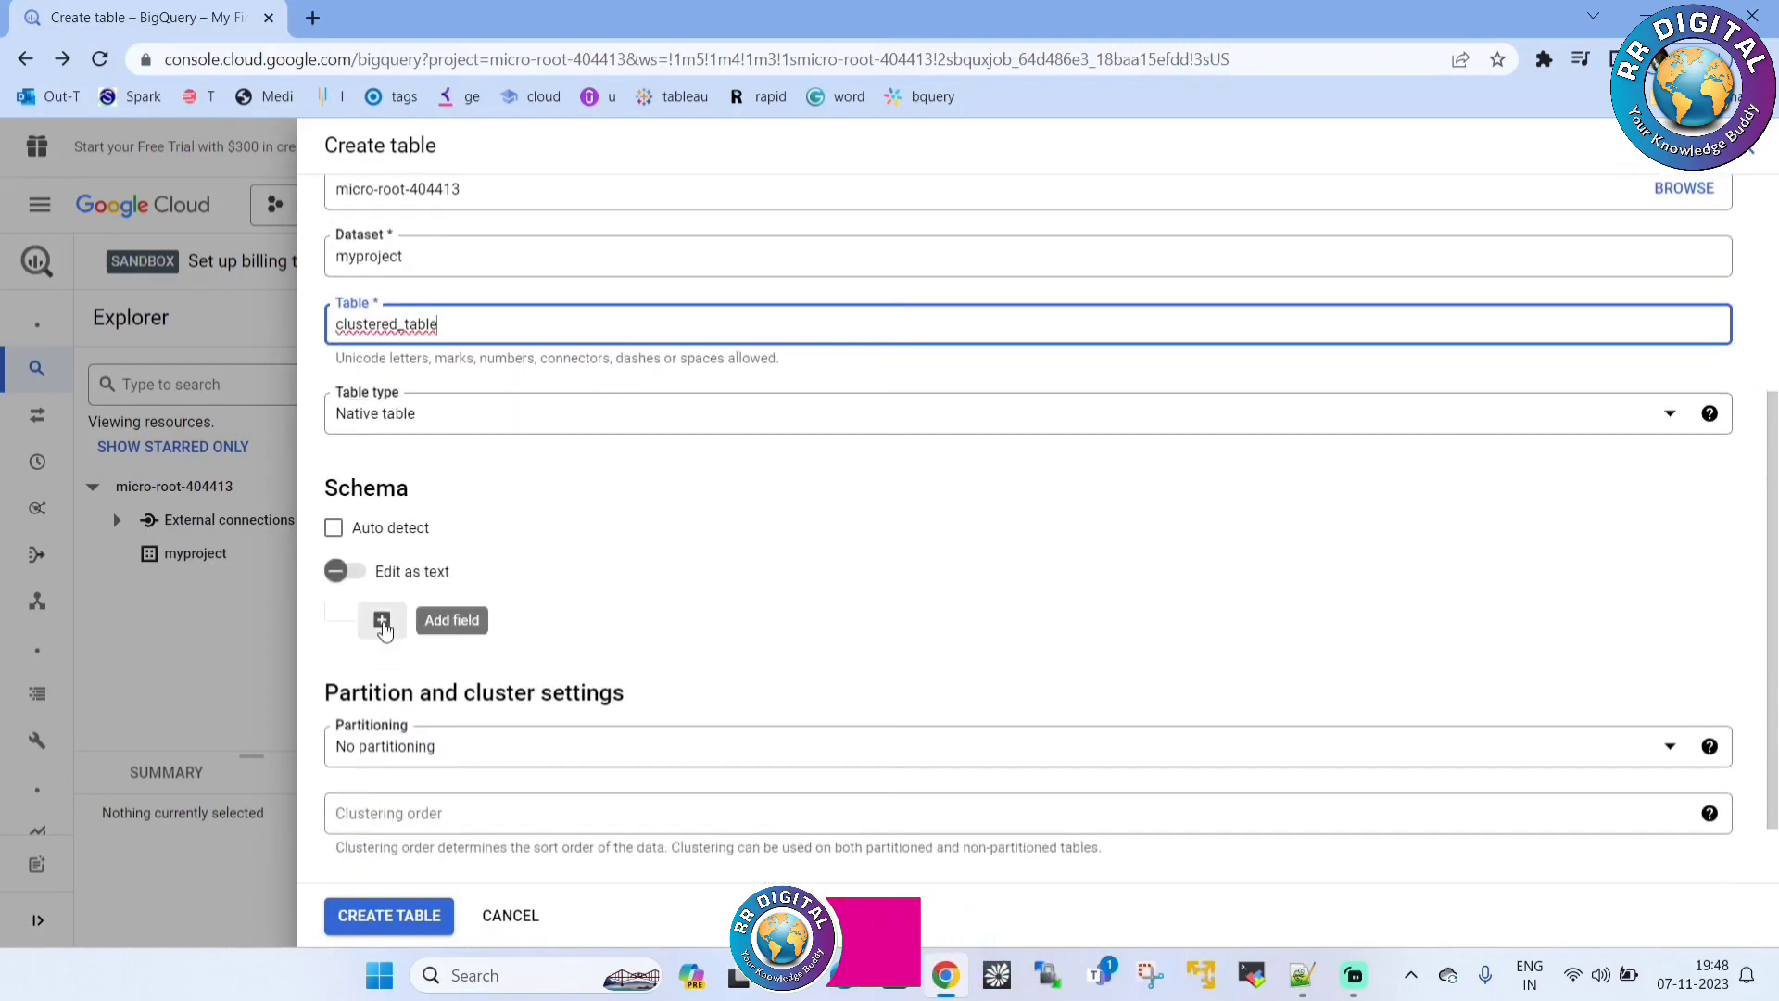
pyautogui.click(381, 622)
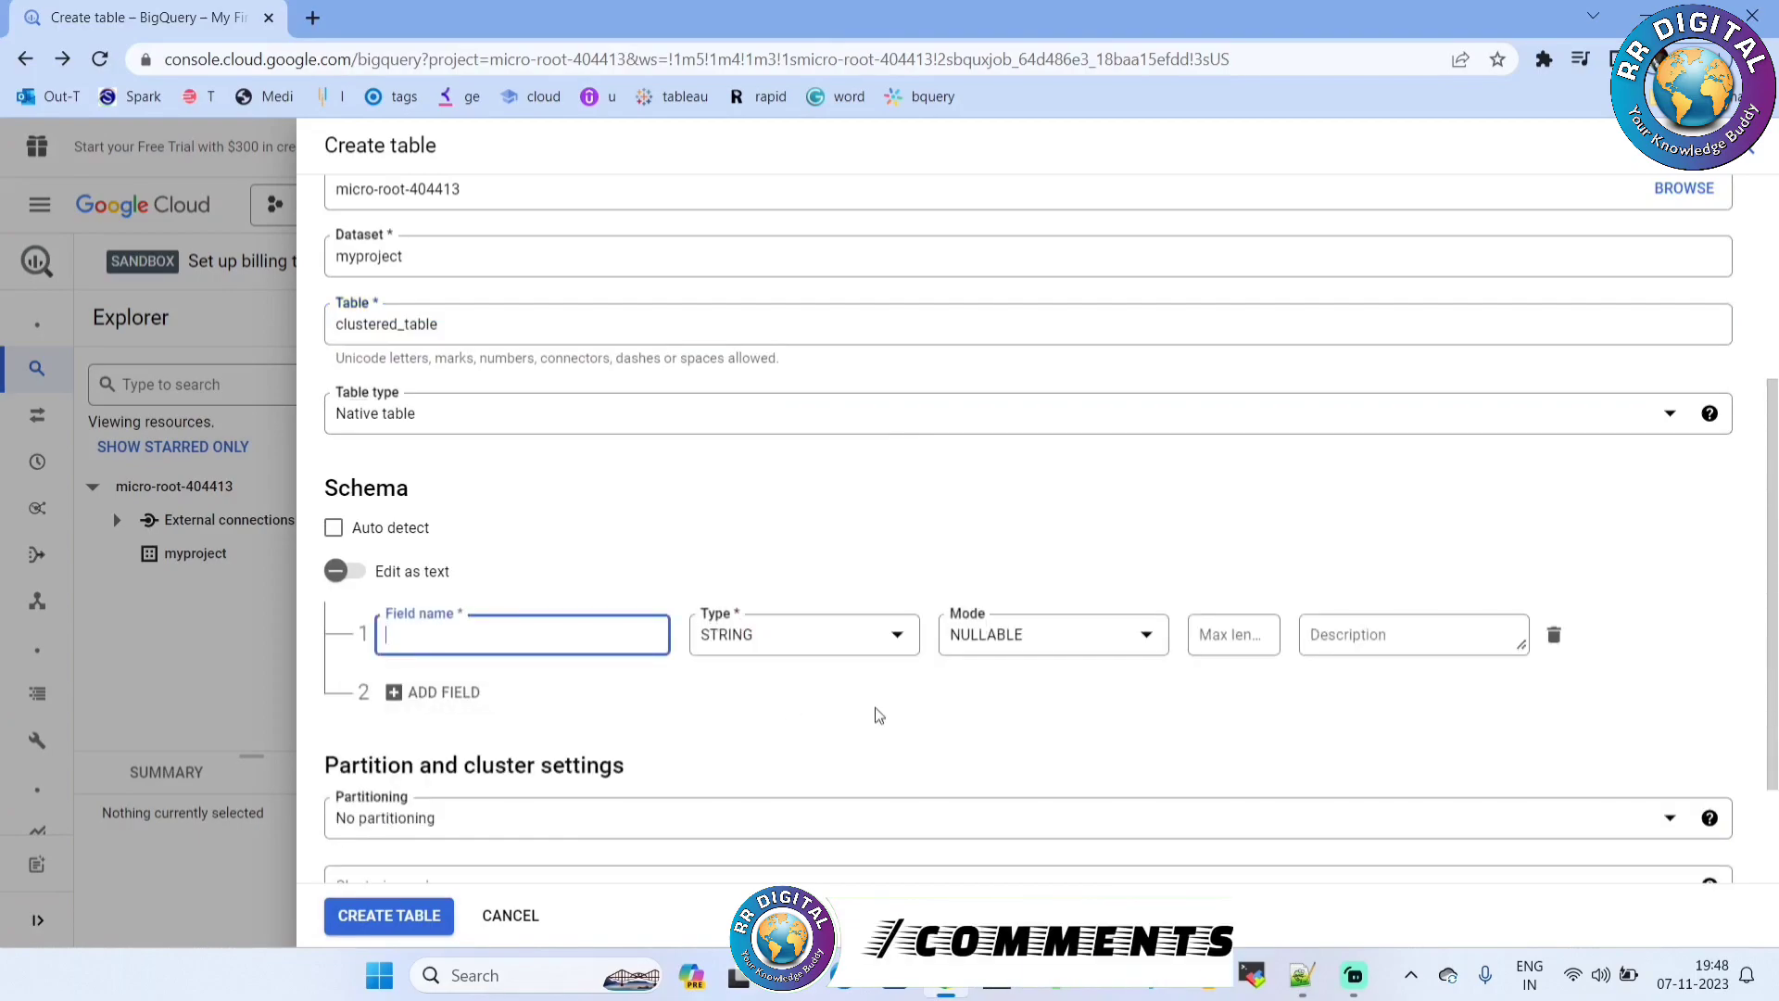
# Switch to Notepad++ and examine each column value in the first record of employee.txt, ending back on the table form.
pyautogui.click(1301, 978)
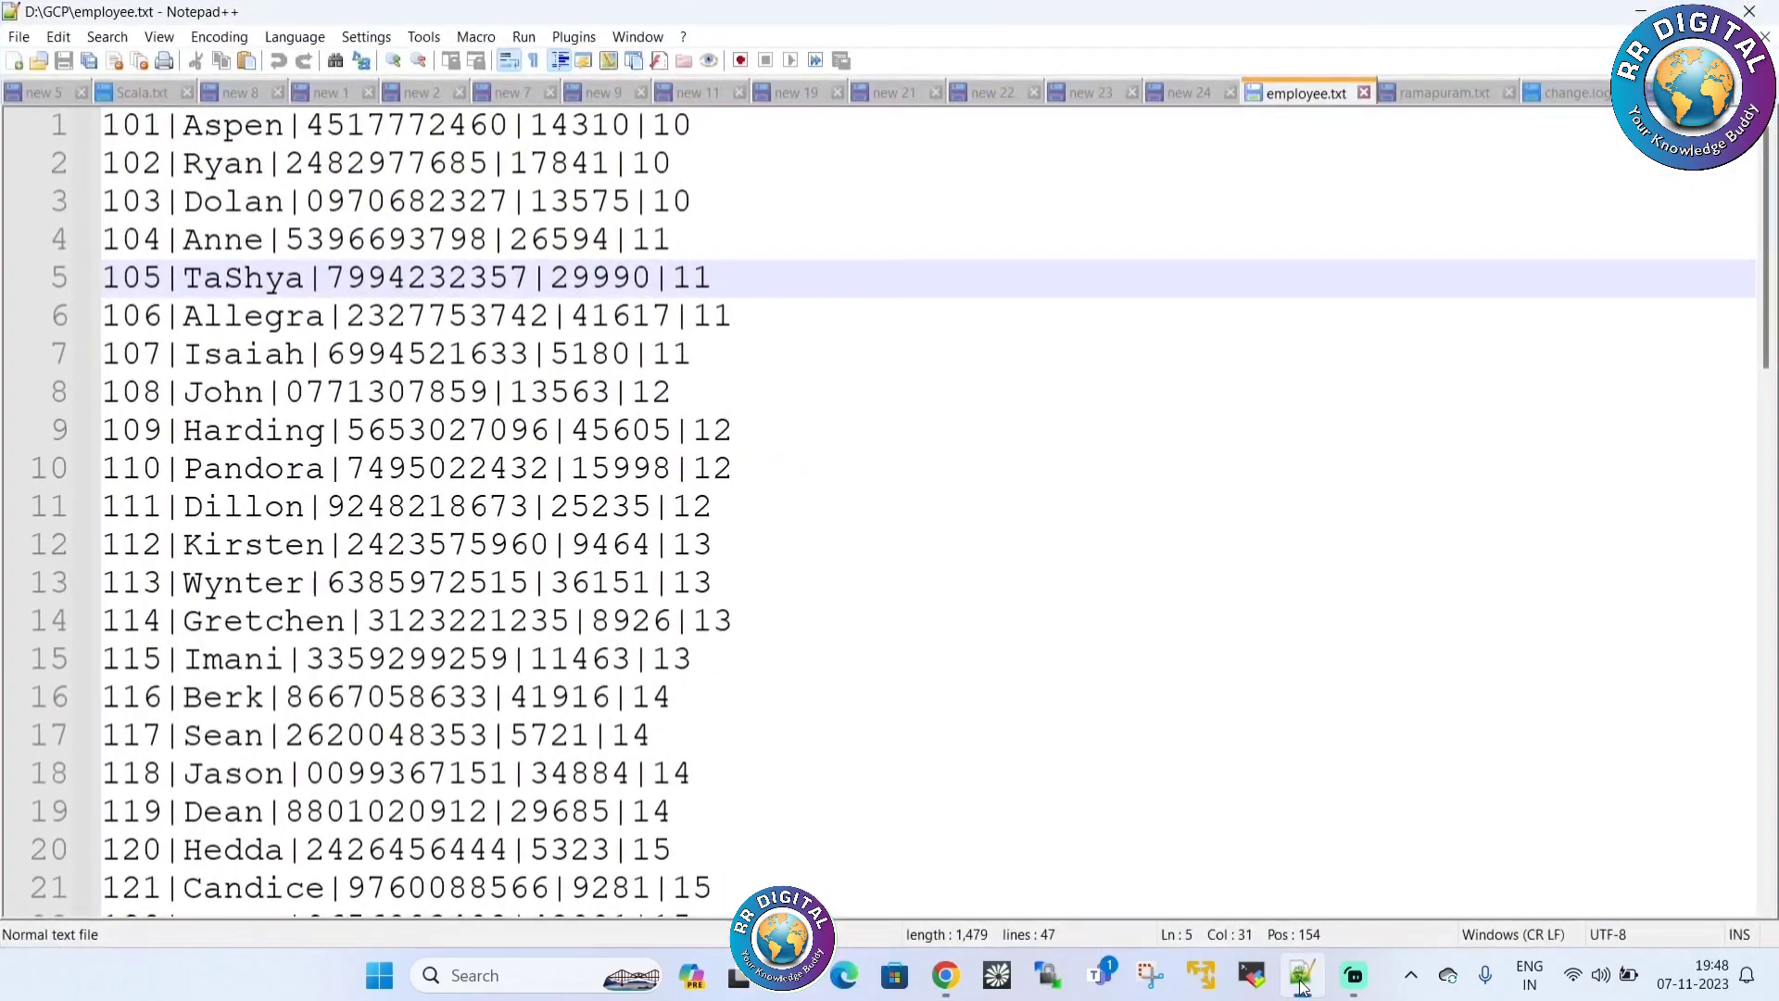
pyautogui.doubleClick(143, 134)
pyautogui.doubleClick(230, 131)
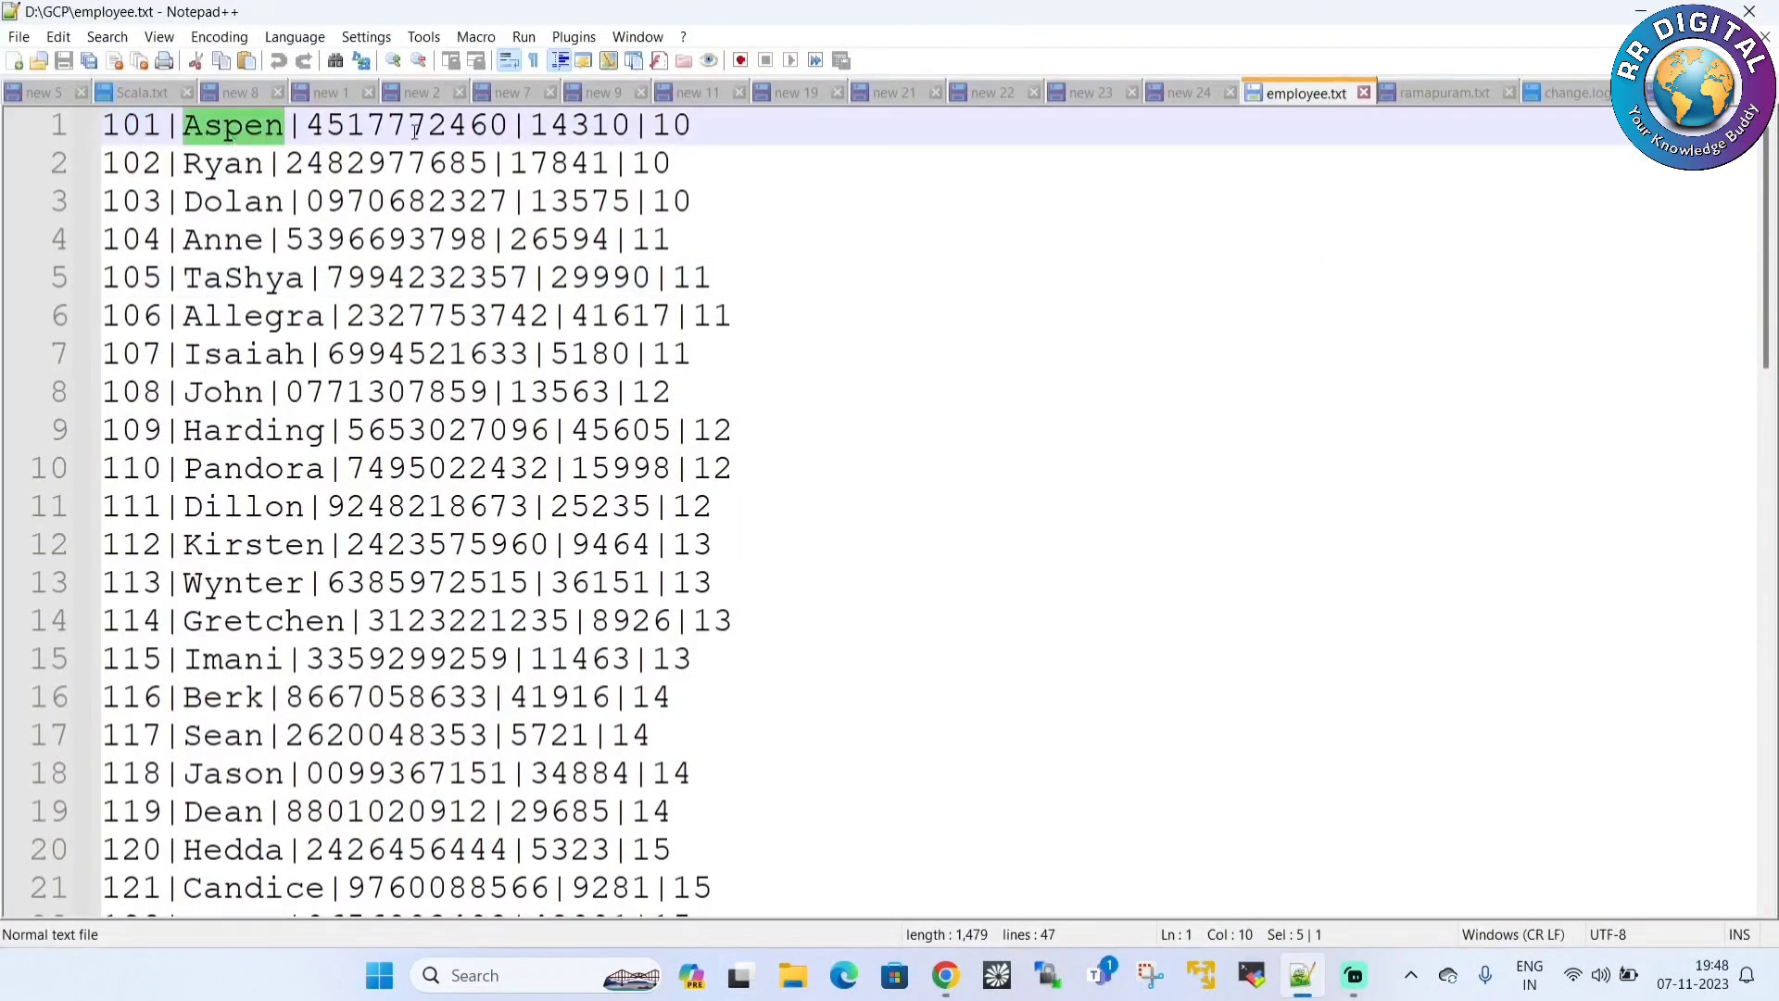
pyautogui.doubleClick(414, 130)
pyautogui.doubleClick(576, 130)
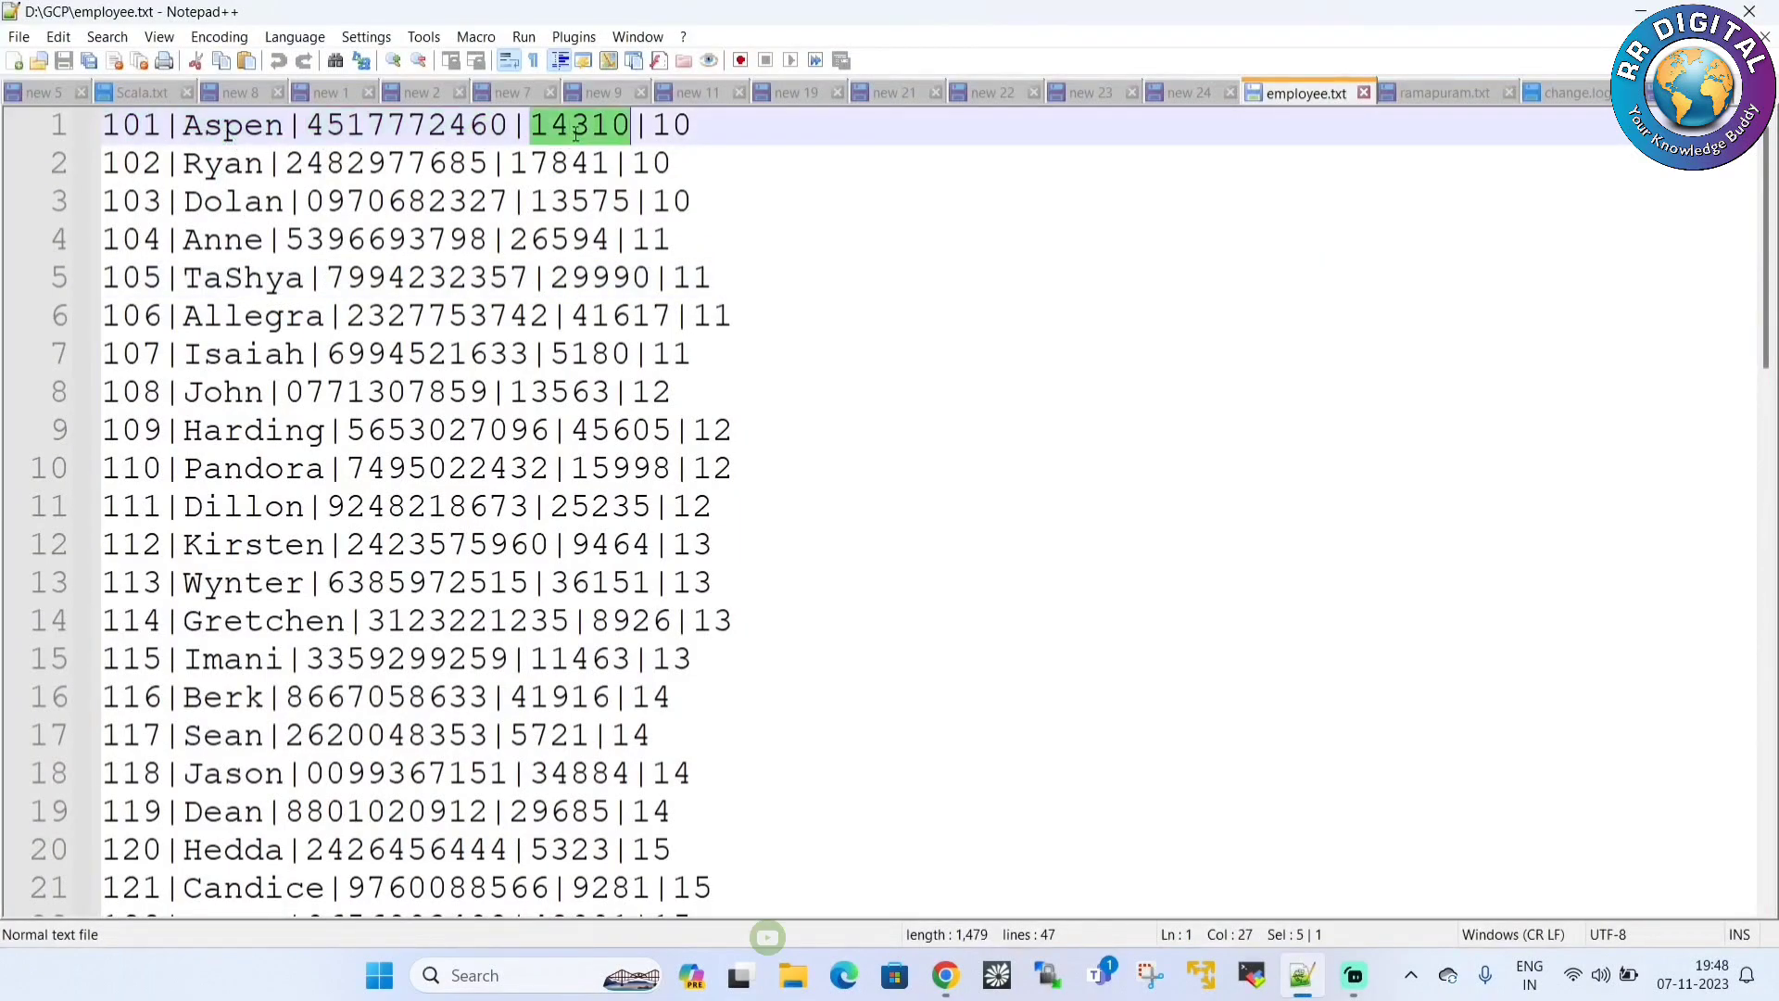
pyautogui.doubleClick(670, 130)
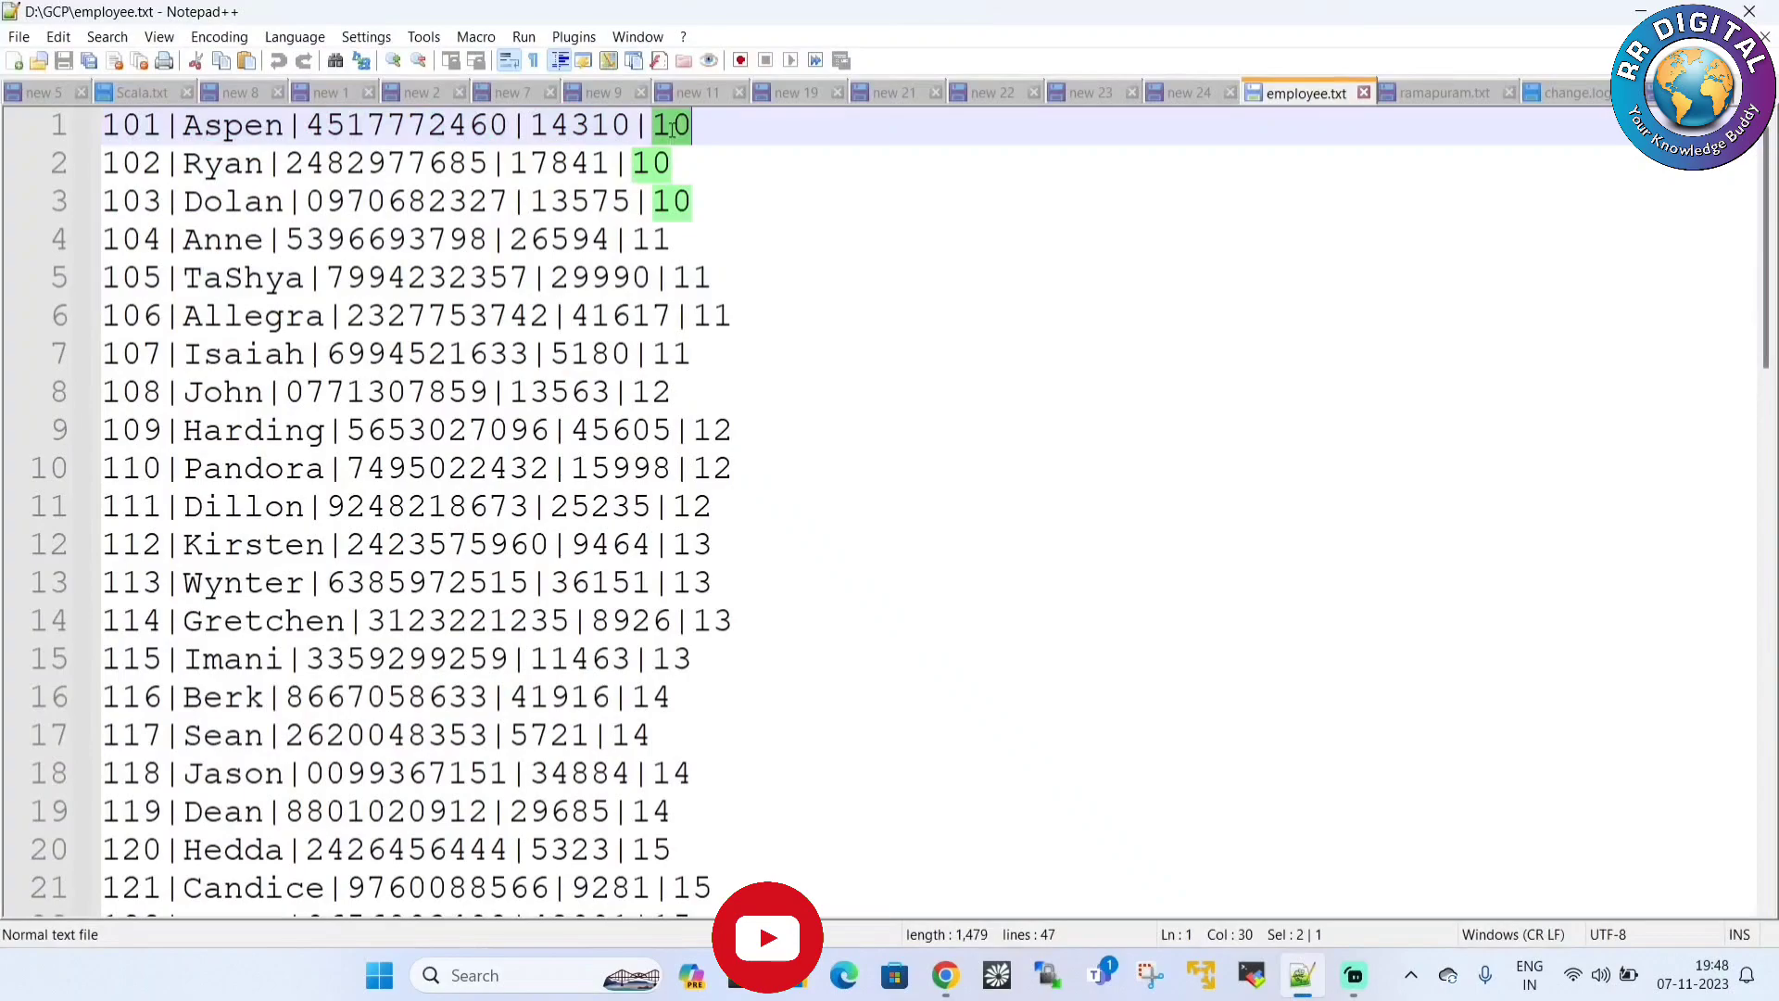
pyautogui.click(1641, 13)
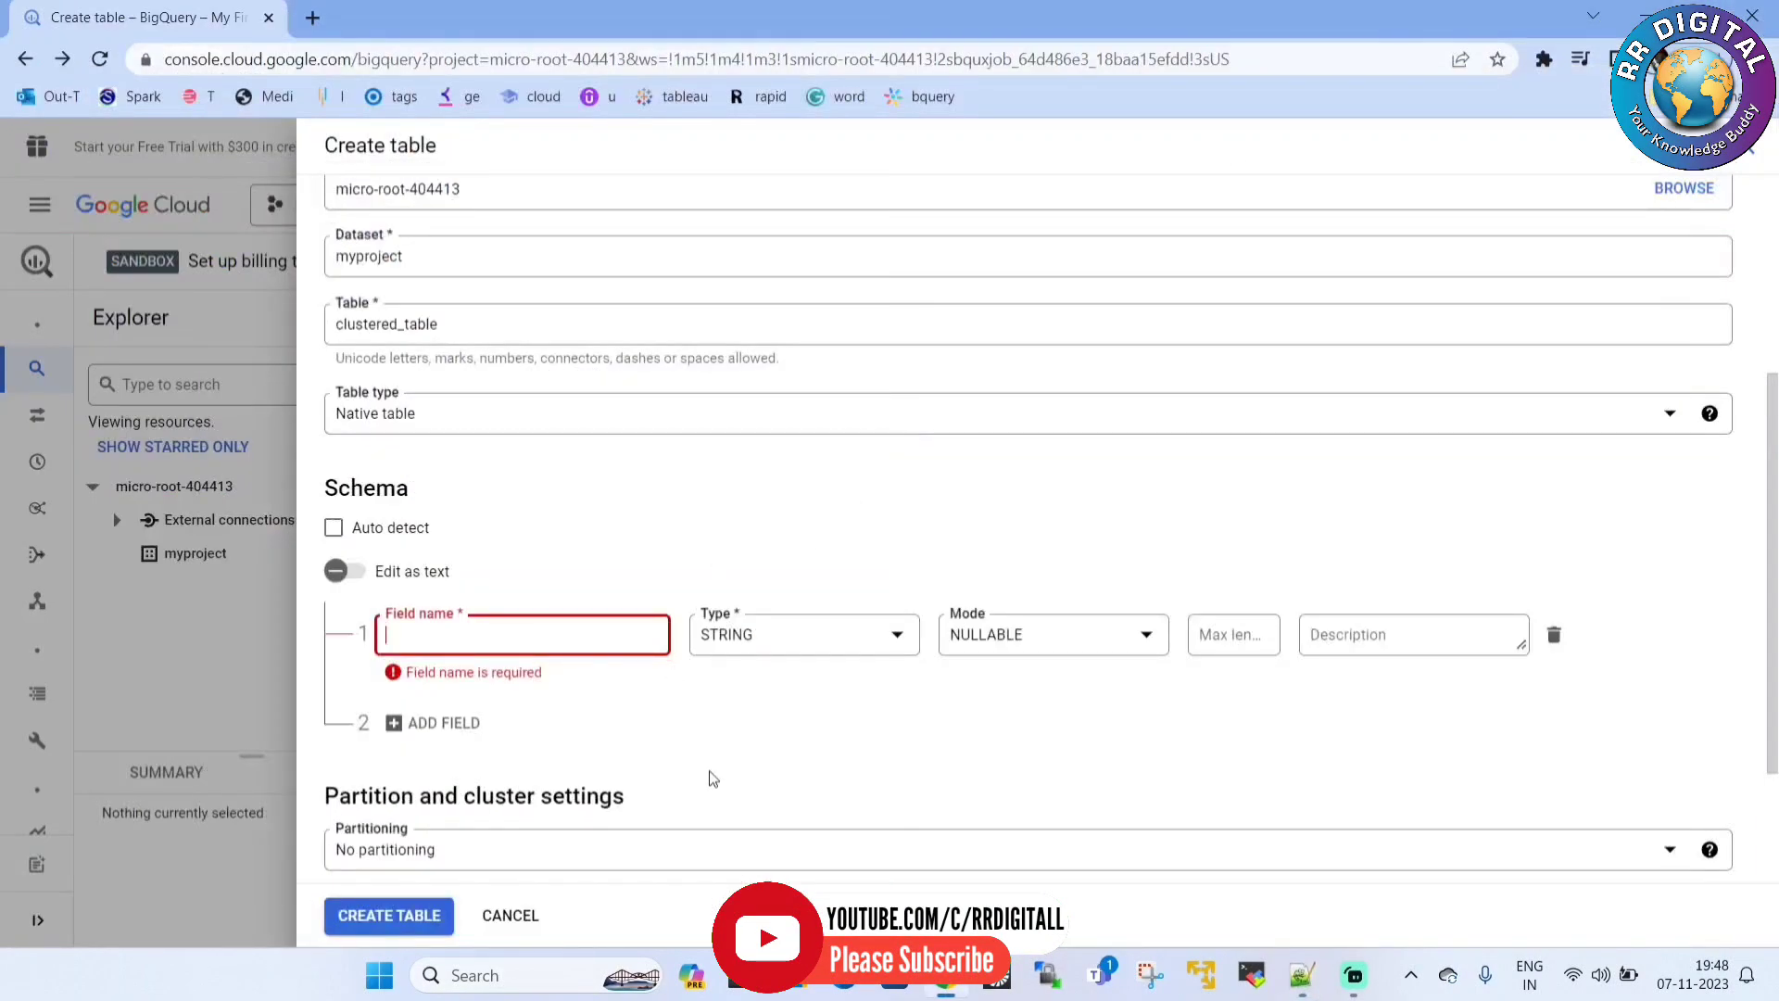
# Define the first schema field as eno of type INTEGER and add a second STRING field named ename.
pyautogui.write('eno')
pyautogui.click(777, 616)
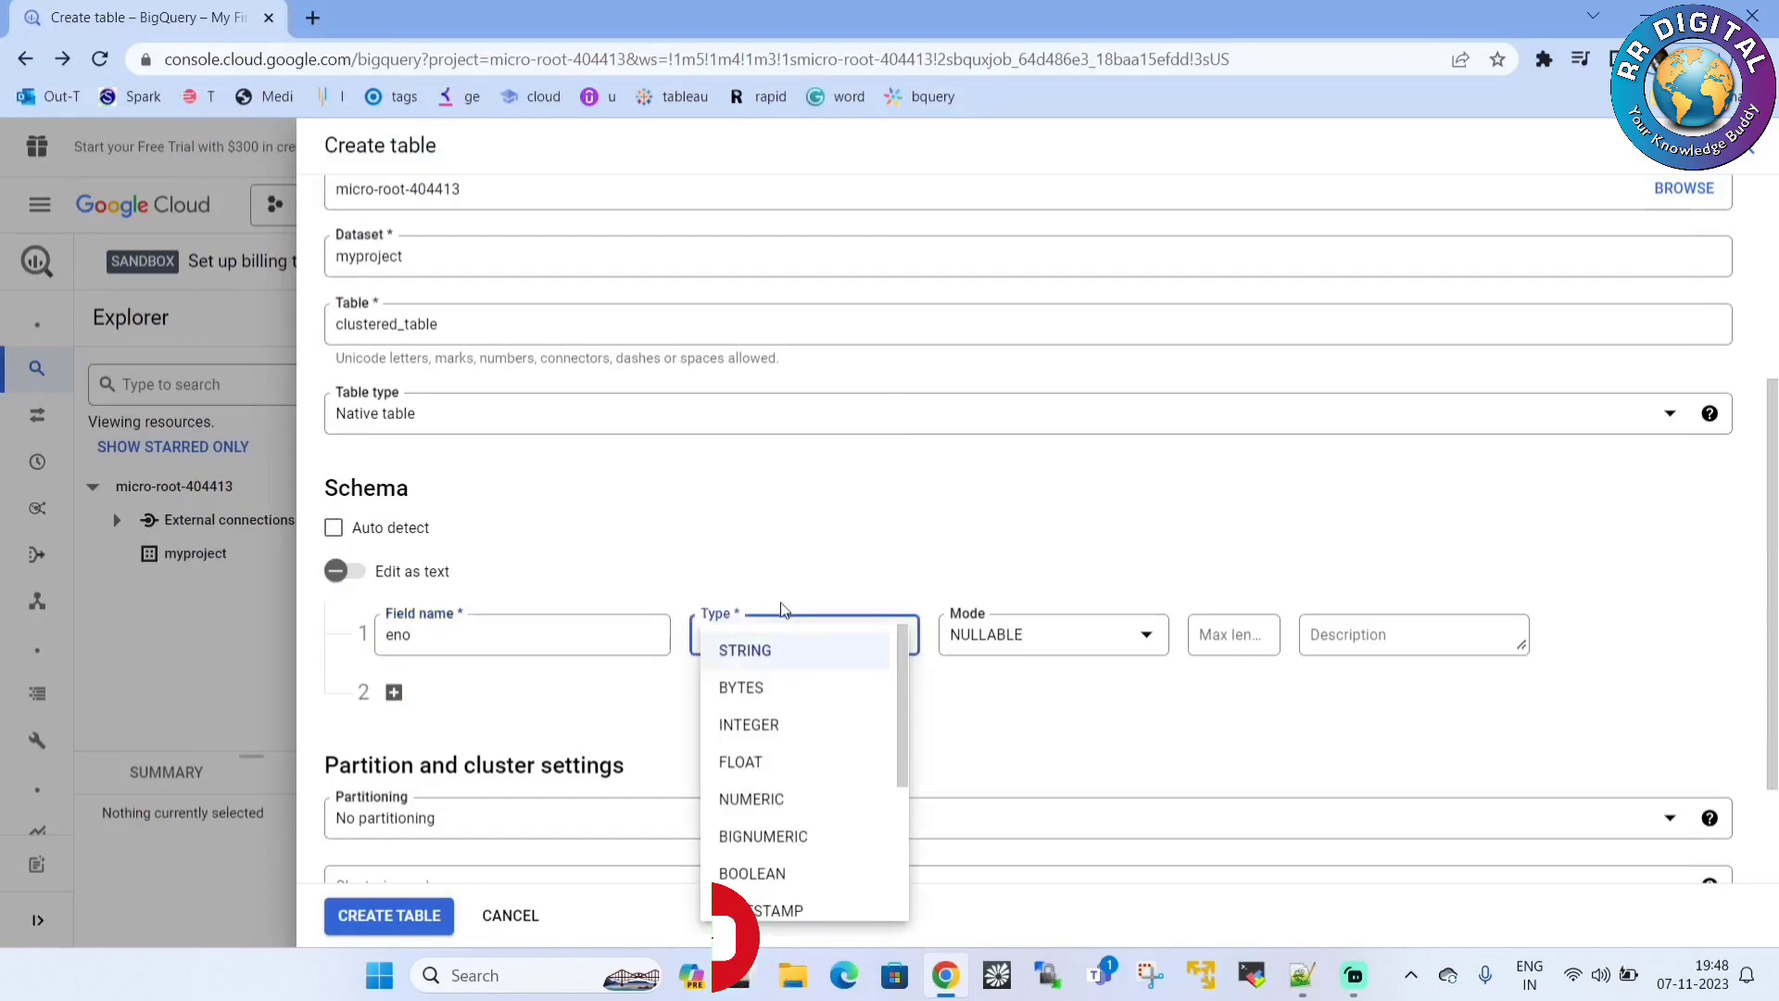
pyautogui.click(753, 724)
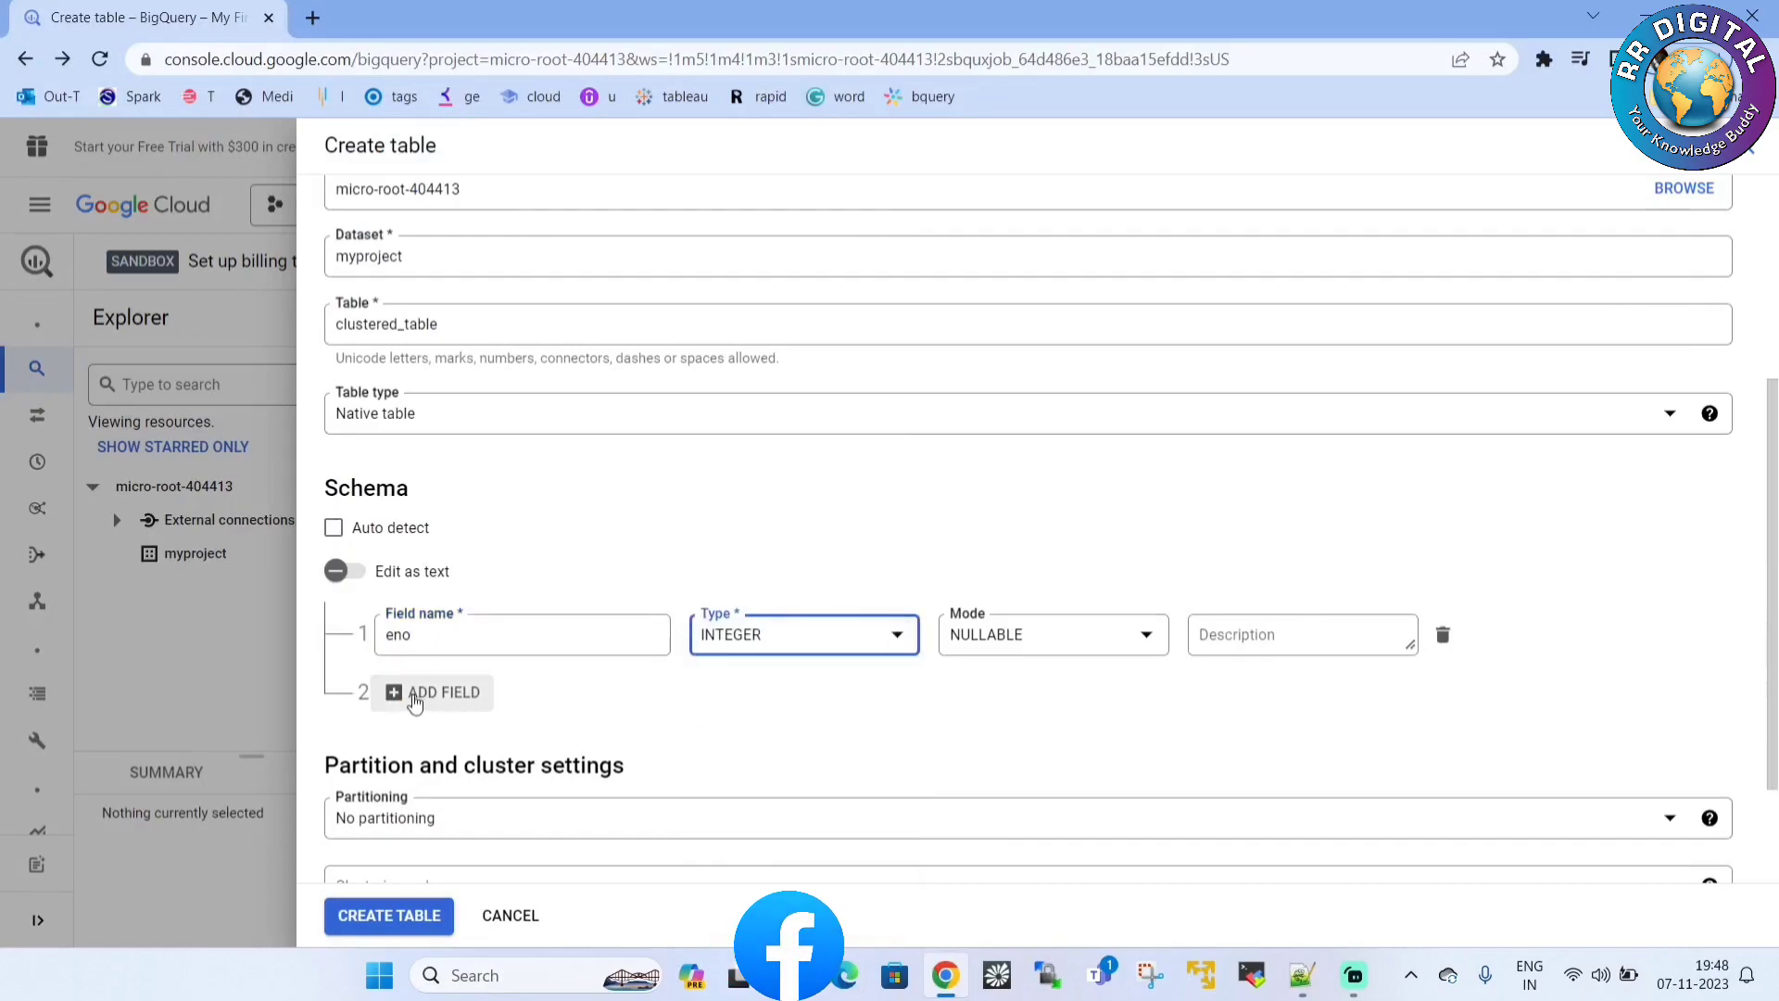
pyautogui.click(416, 693)
pyautogui.write('ename')
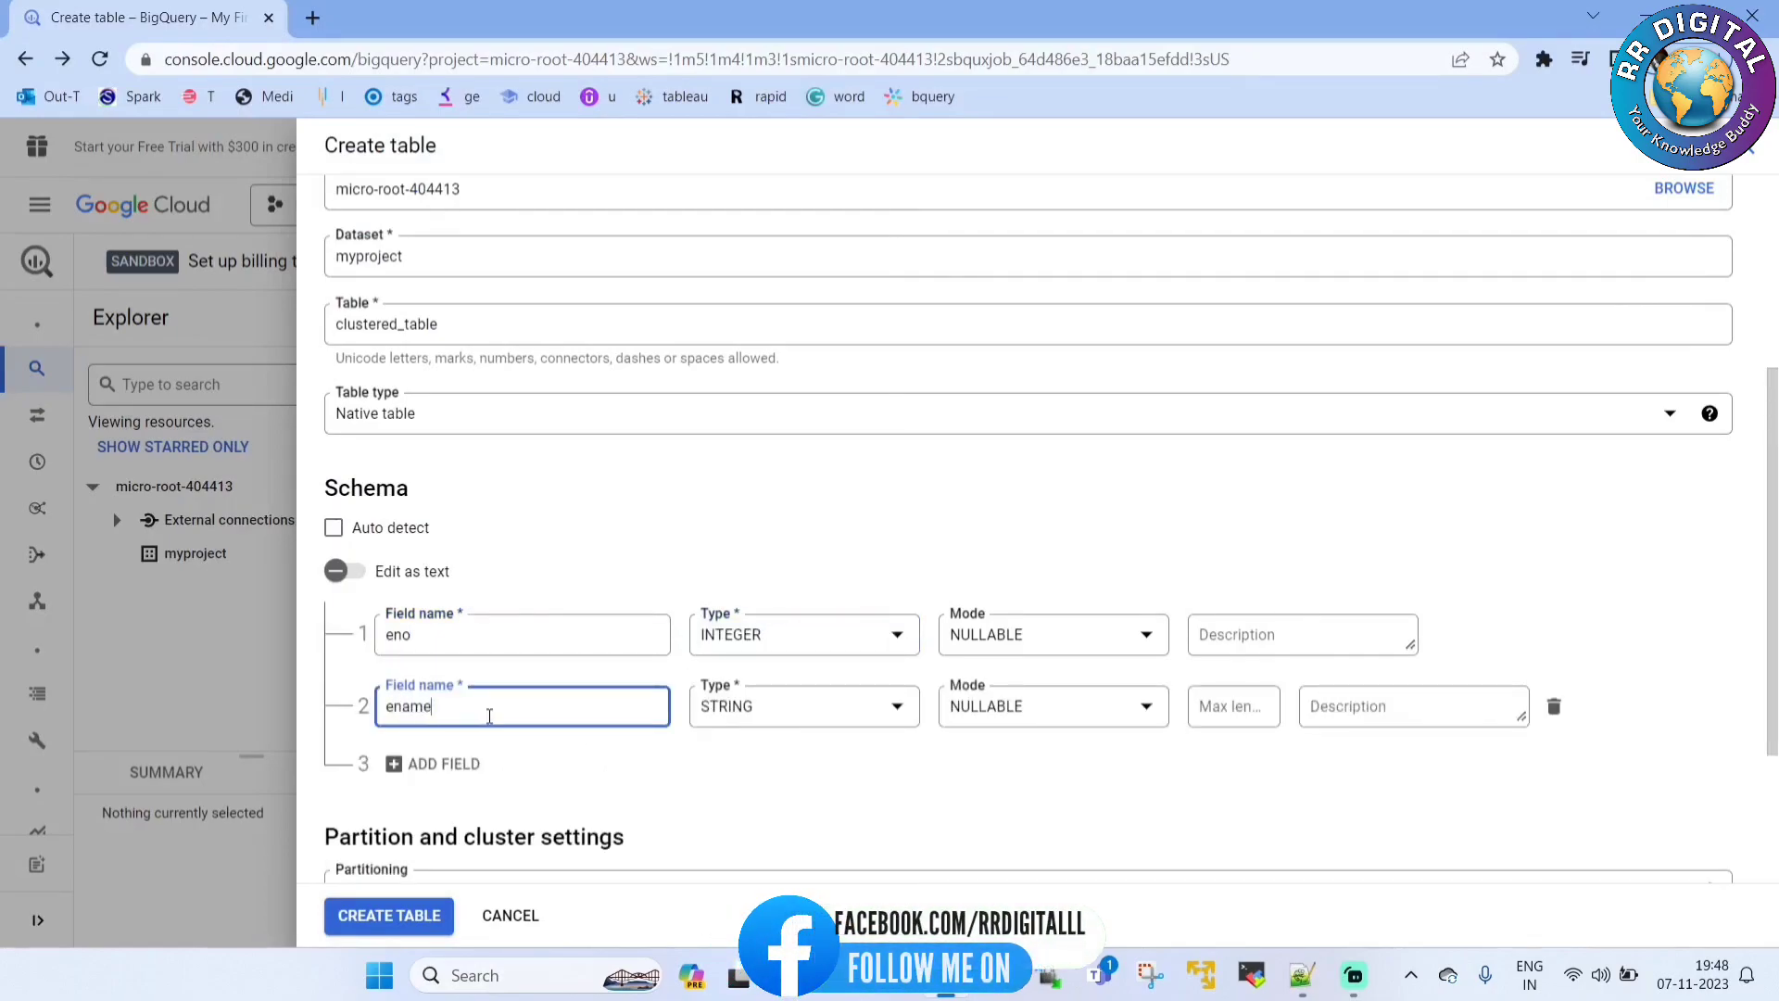
# Add two more schema fields, phoneno and salary, both of type INTEGER.
pyautogui.scroll(-2, 648, 769)
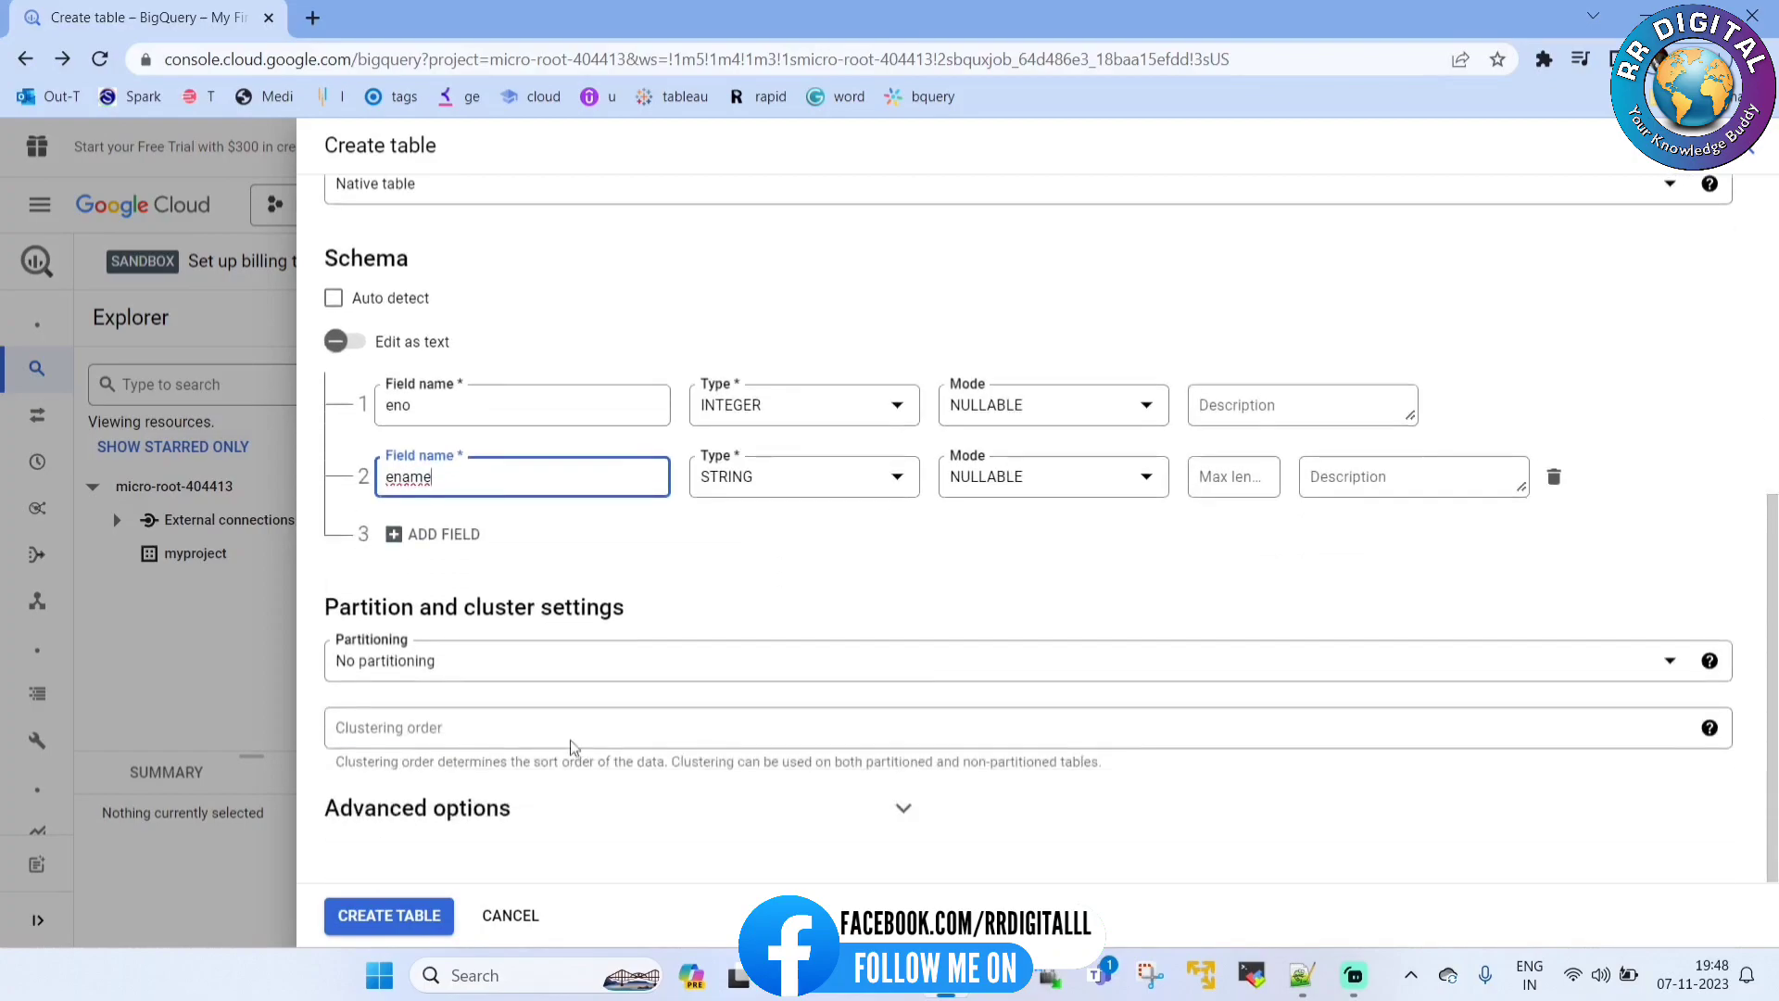
pyautogui.click(475, 534)
pyautogui.write('phoneno')
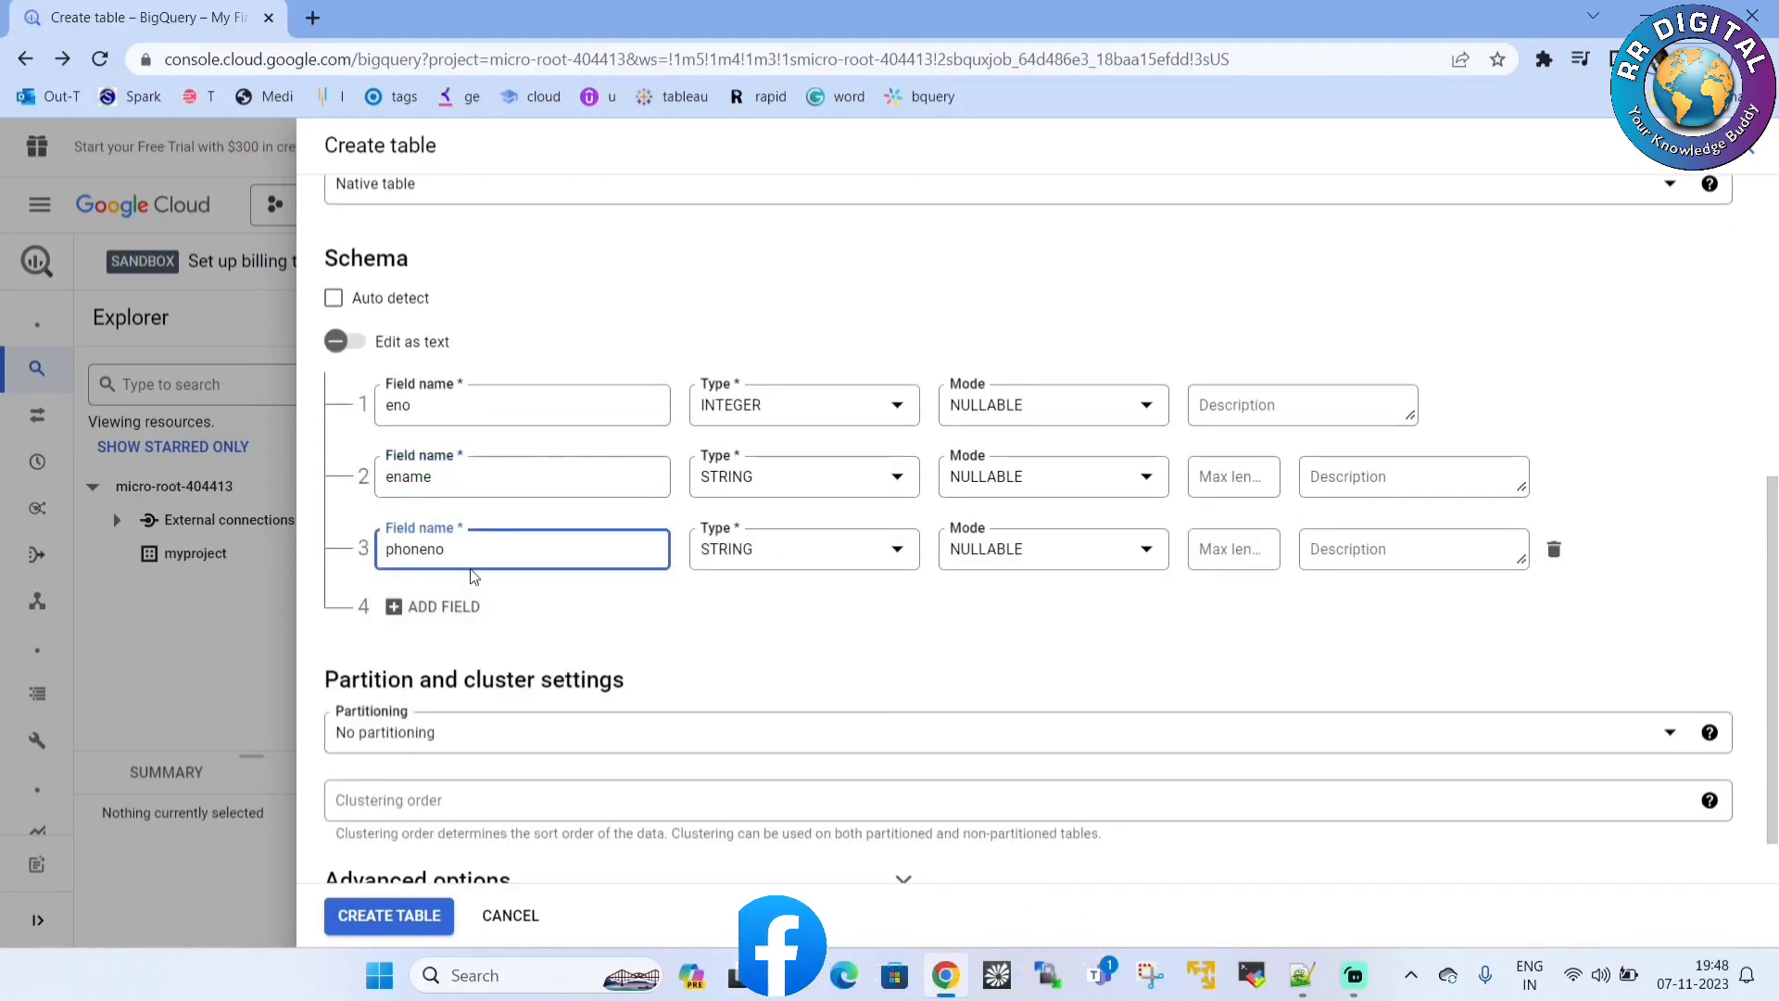
pyautogui.click(770, 554)
pyautogui.click(741, 747)
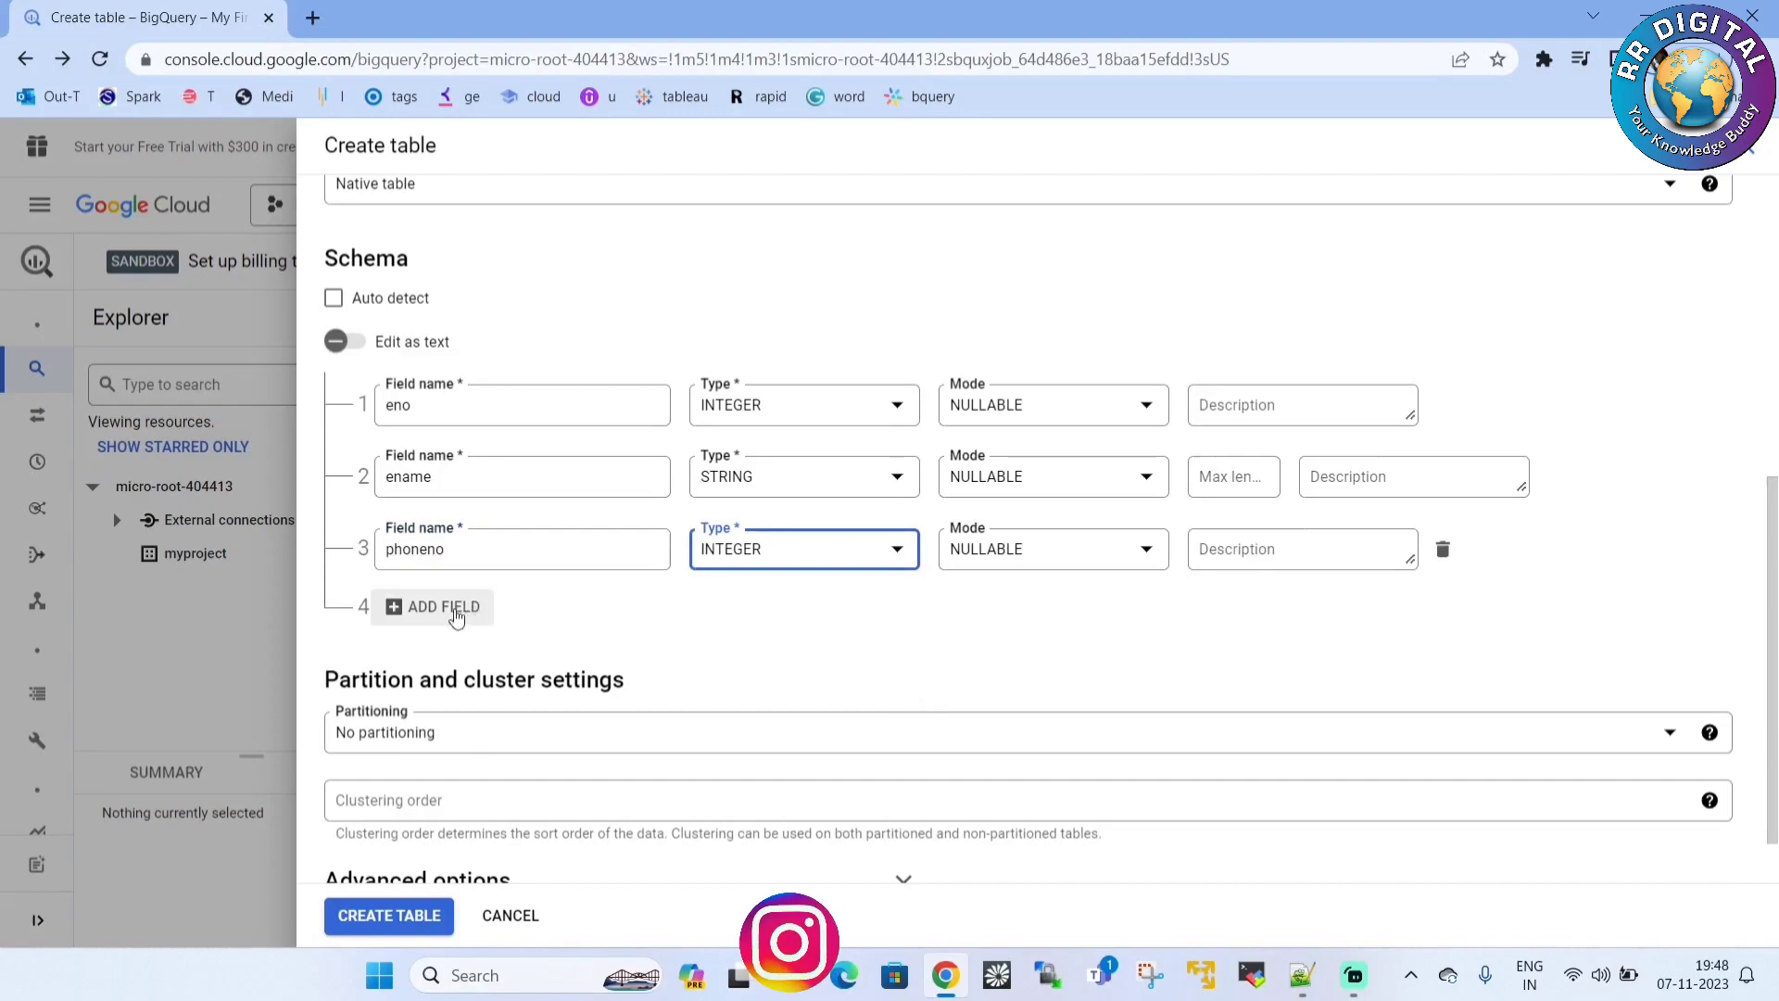
pyautogui.click(459, 607)
pyautogui.write('salary')
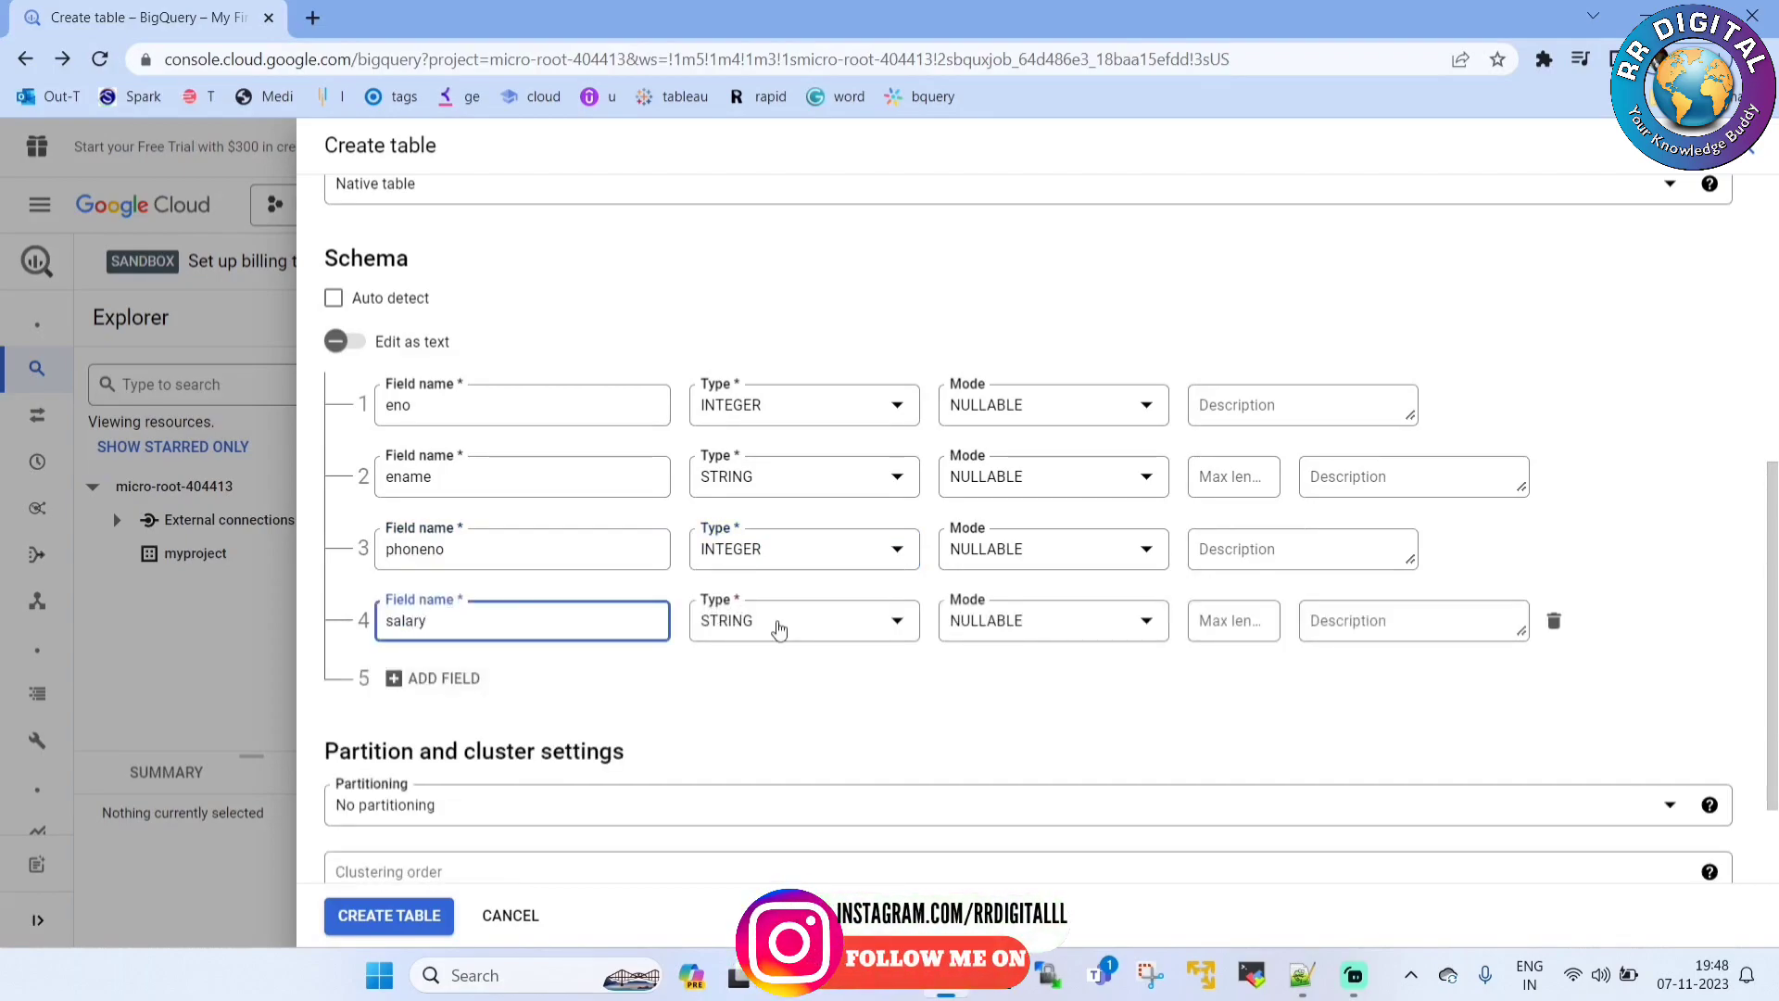
pyautogui.click(778, 628)
pyautogui.click(746, 712)
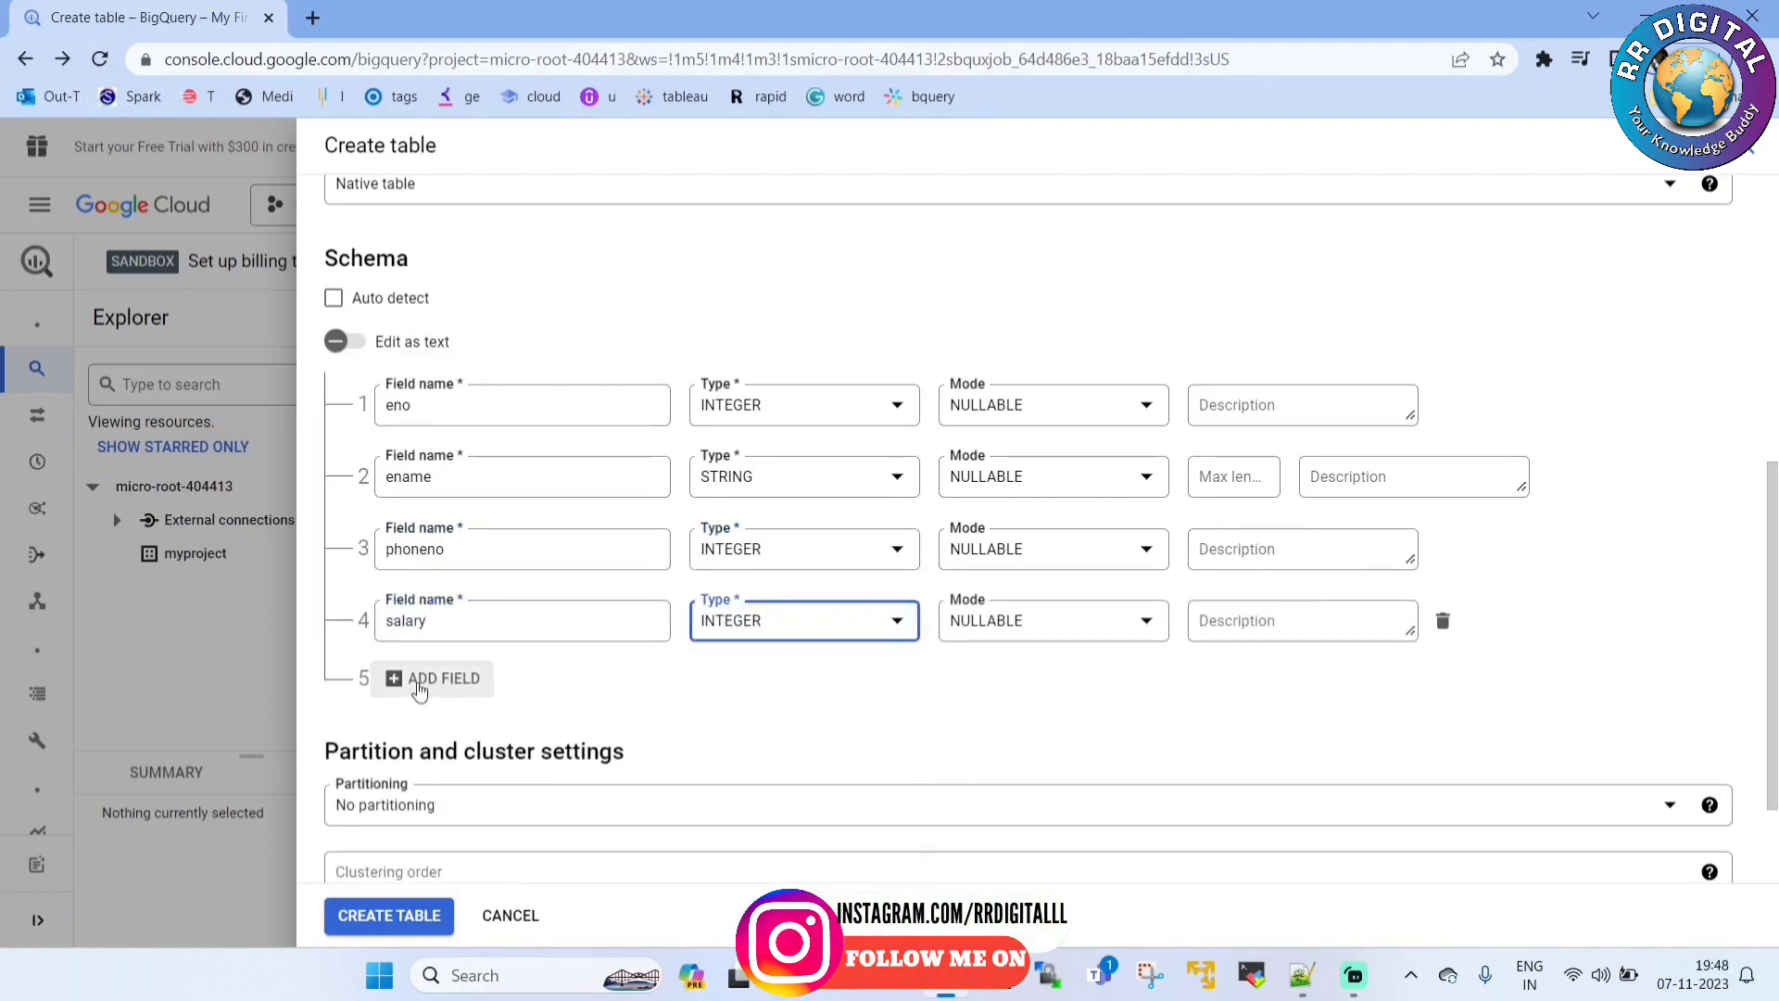
# Add a fifth schema field named deptno of type INTEGER.
pyautogui.click(419, 686)
pyautogui.write('deptno')
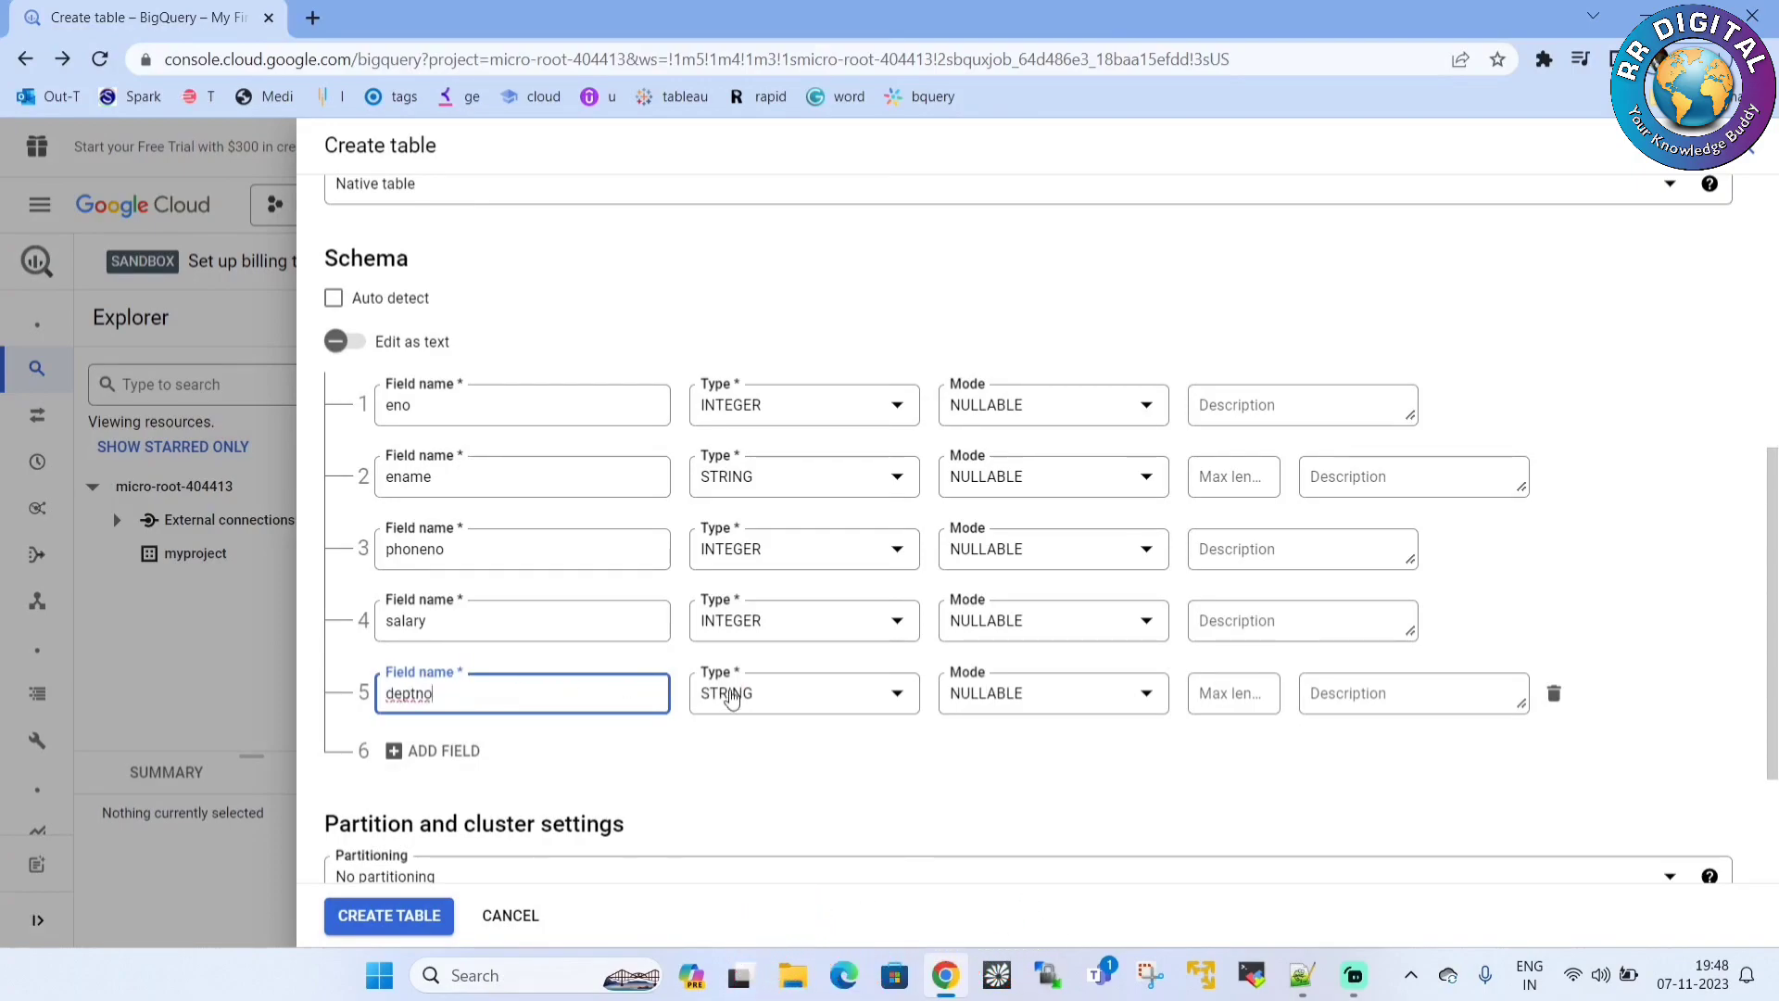
pyautogui.click(728, 693)
pyautogui.click(768, 513)
# Set the table's clustering order to the deptno column.
pyautogui.scroll(-2, 741, 760)
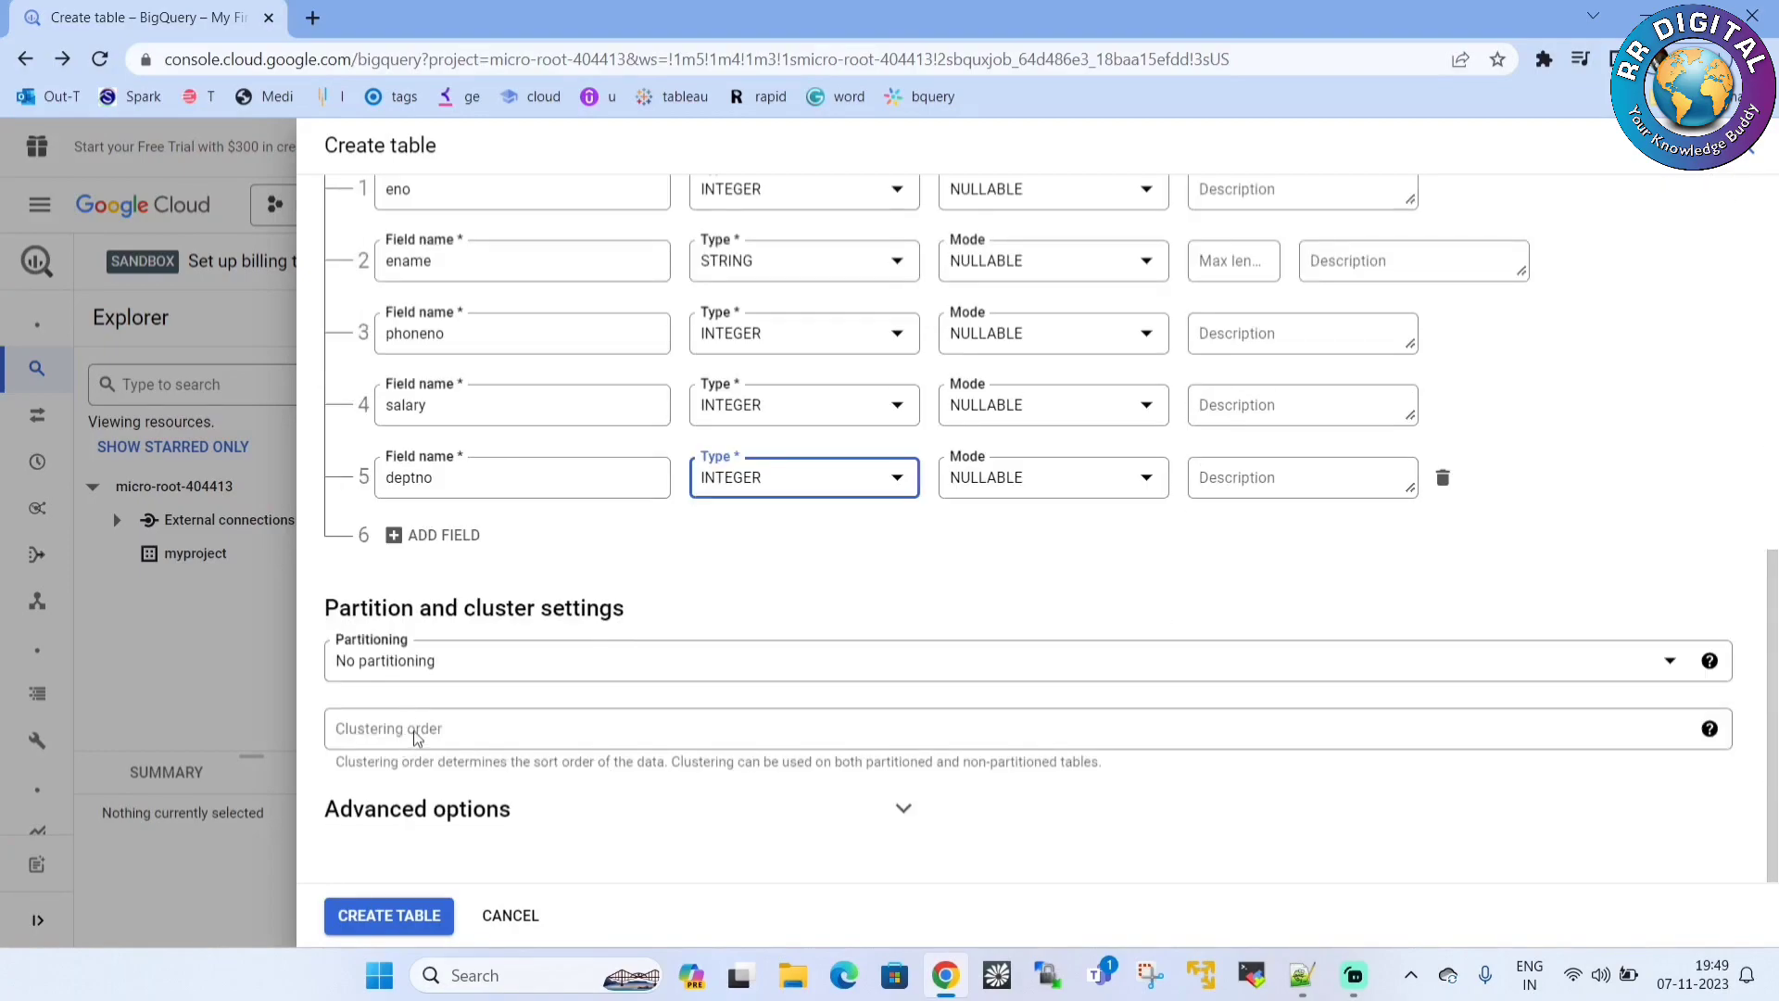
pyautogui.click(414, 735)
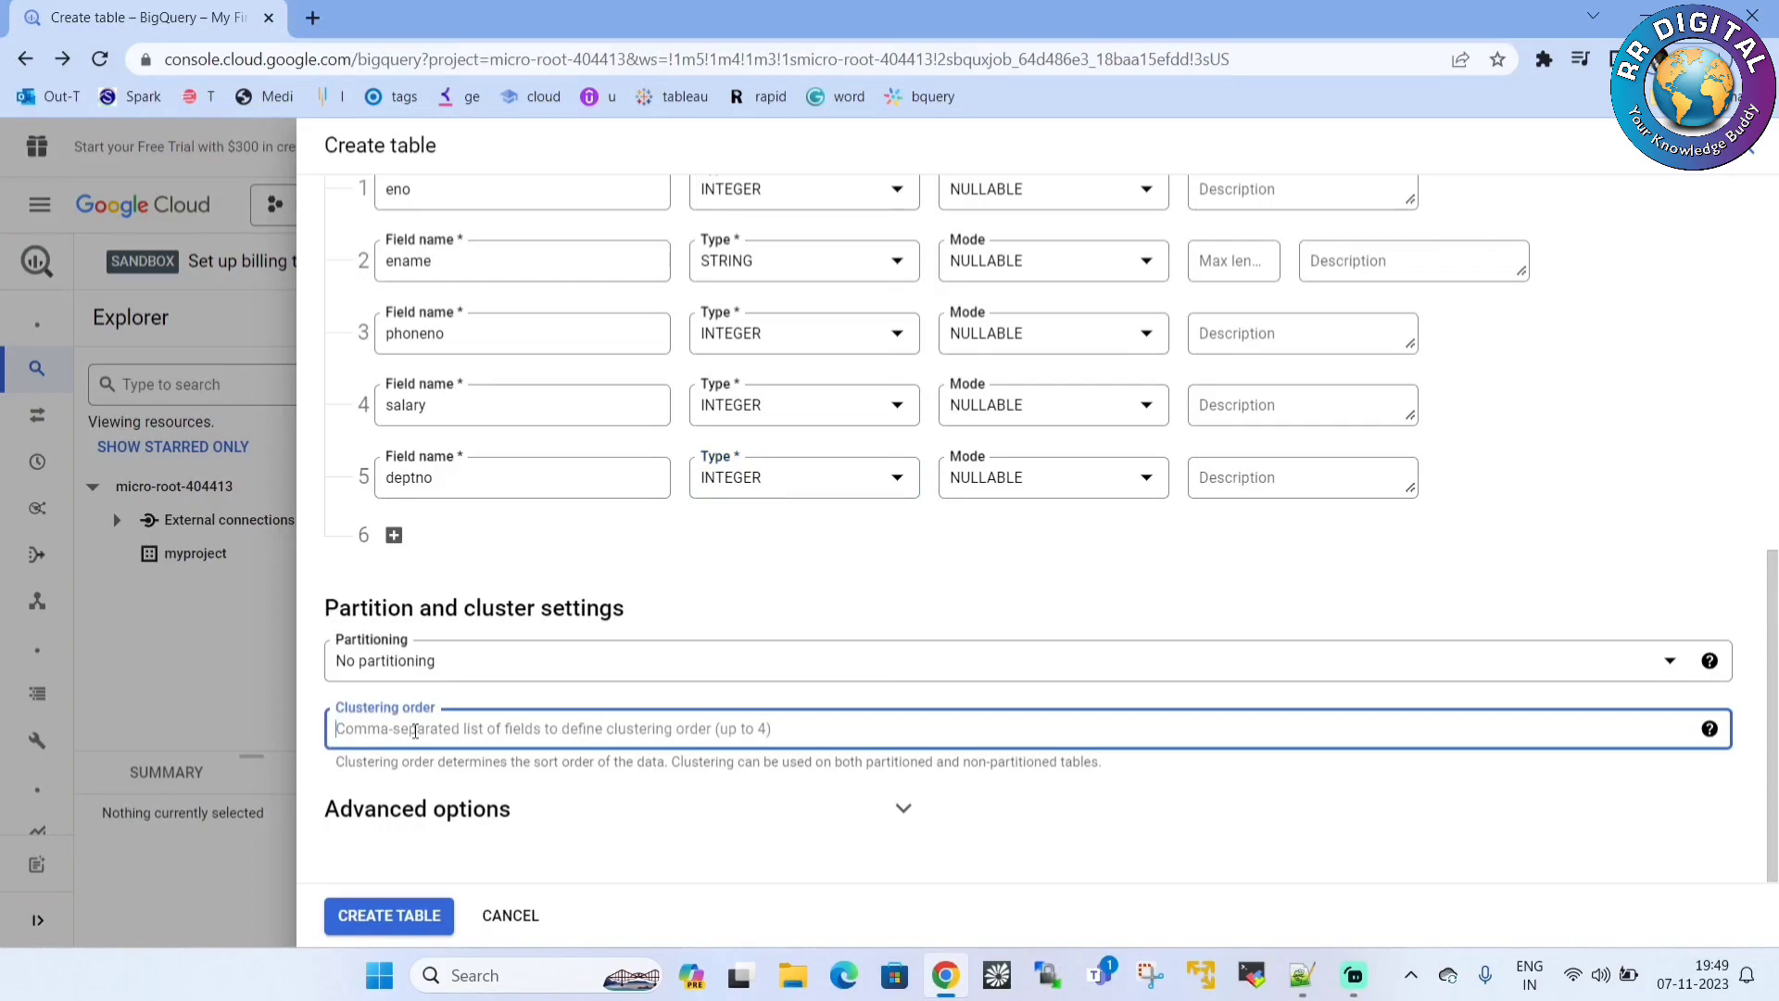
pyautogui.write('deptno')
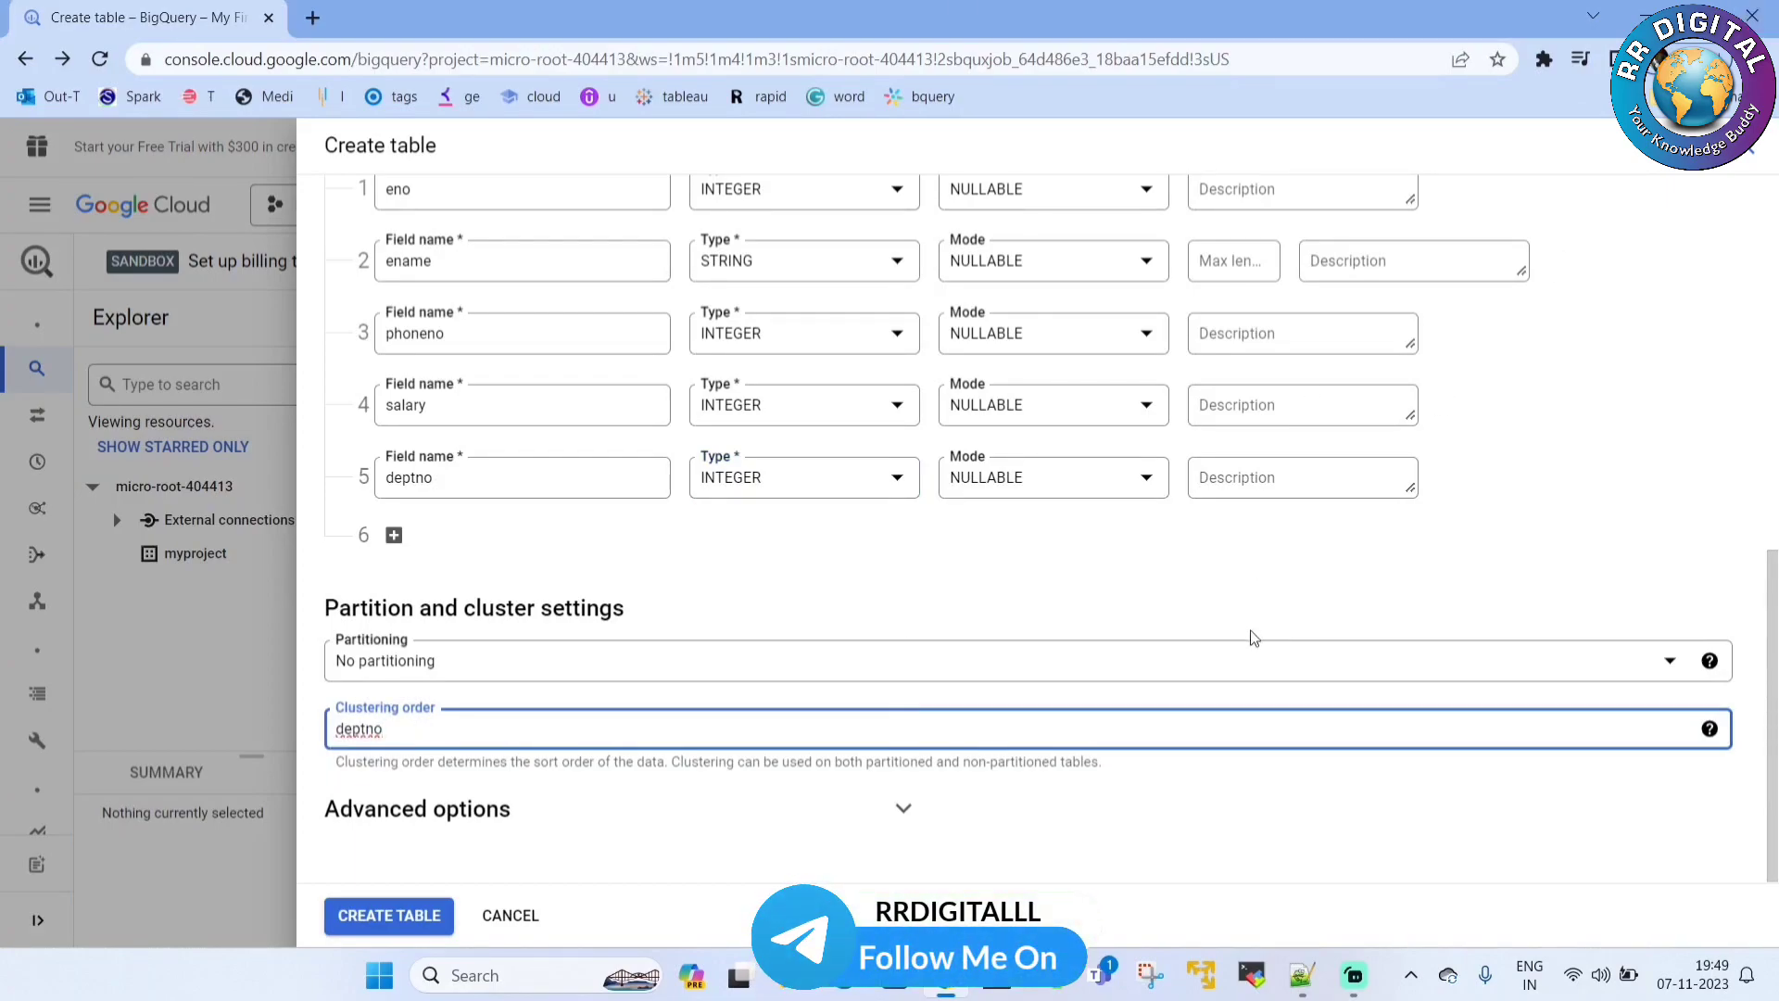
pyautogui.click(1406, 590)
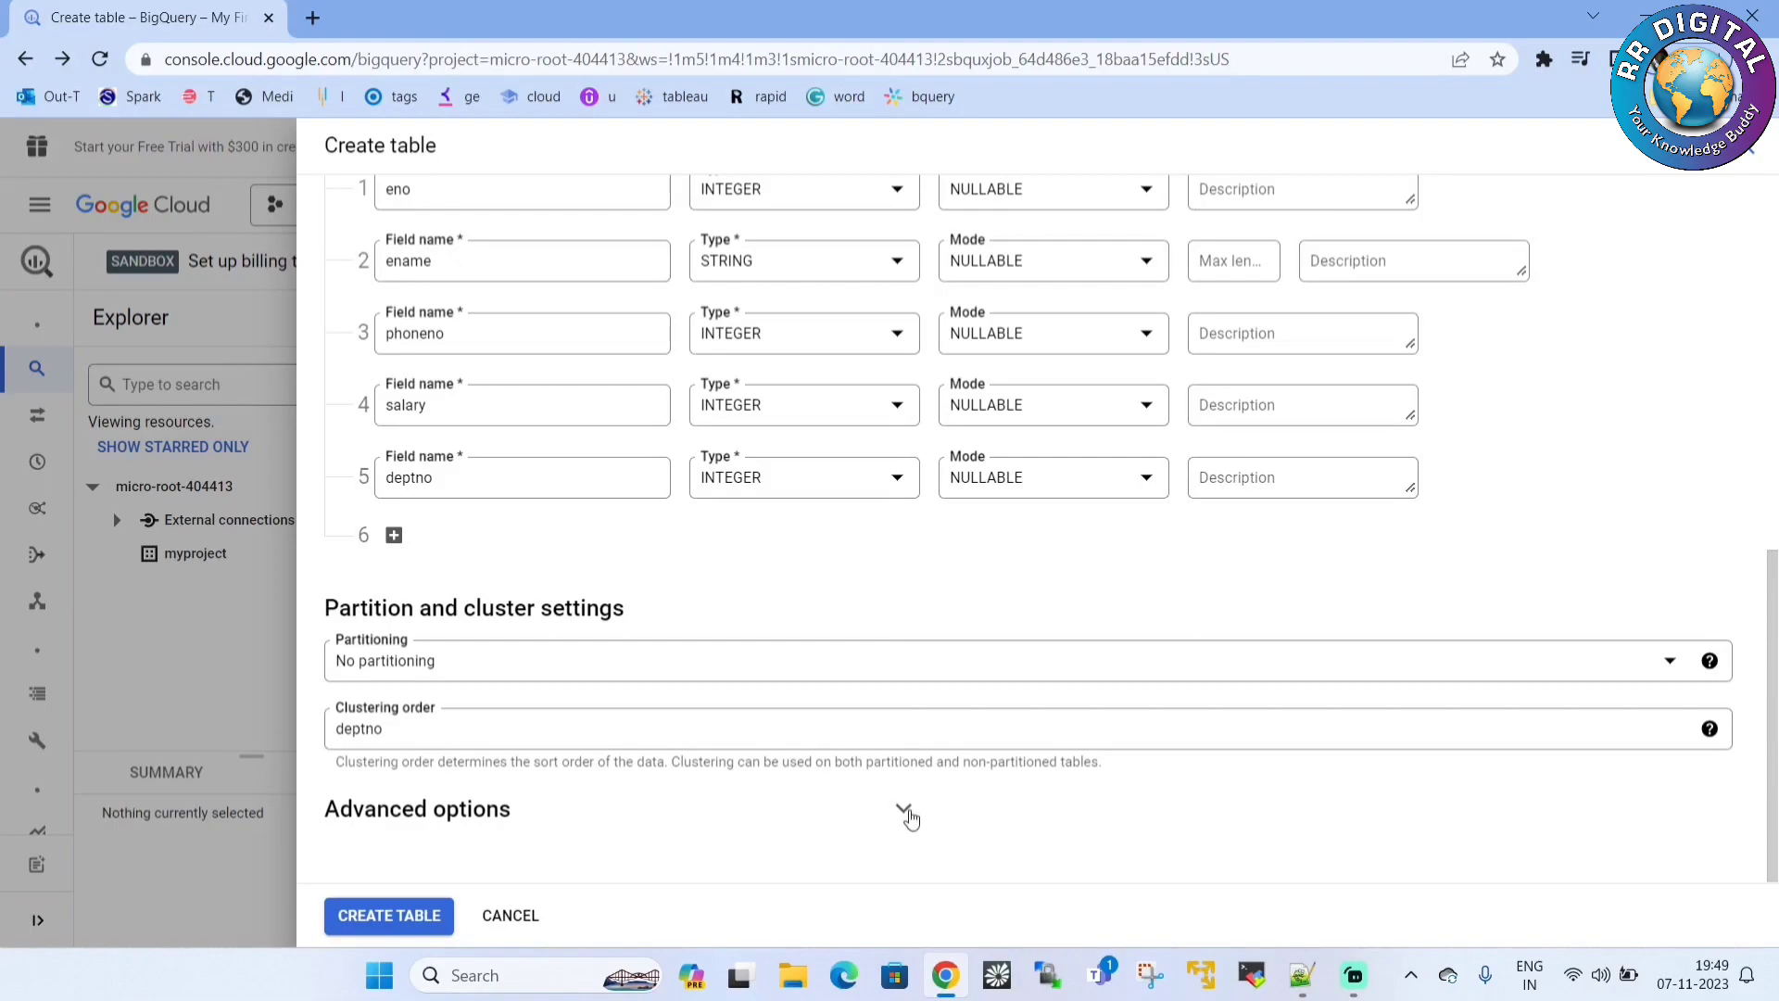
# Set the field delimiter to Pipe in the advanced options and check it against employee.txt in Notepad++.
pyautogui.click(904, 810)
pyautogui.scroll(-4, 1090, 836)
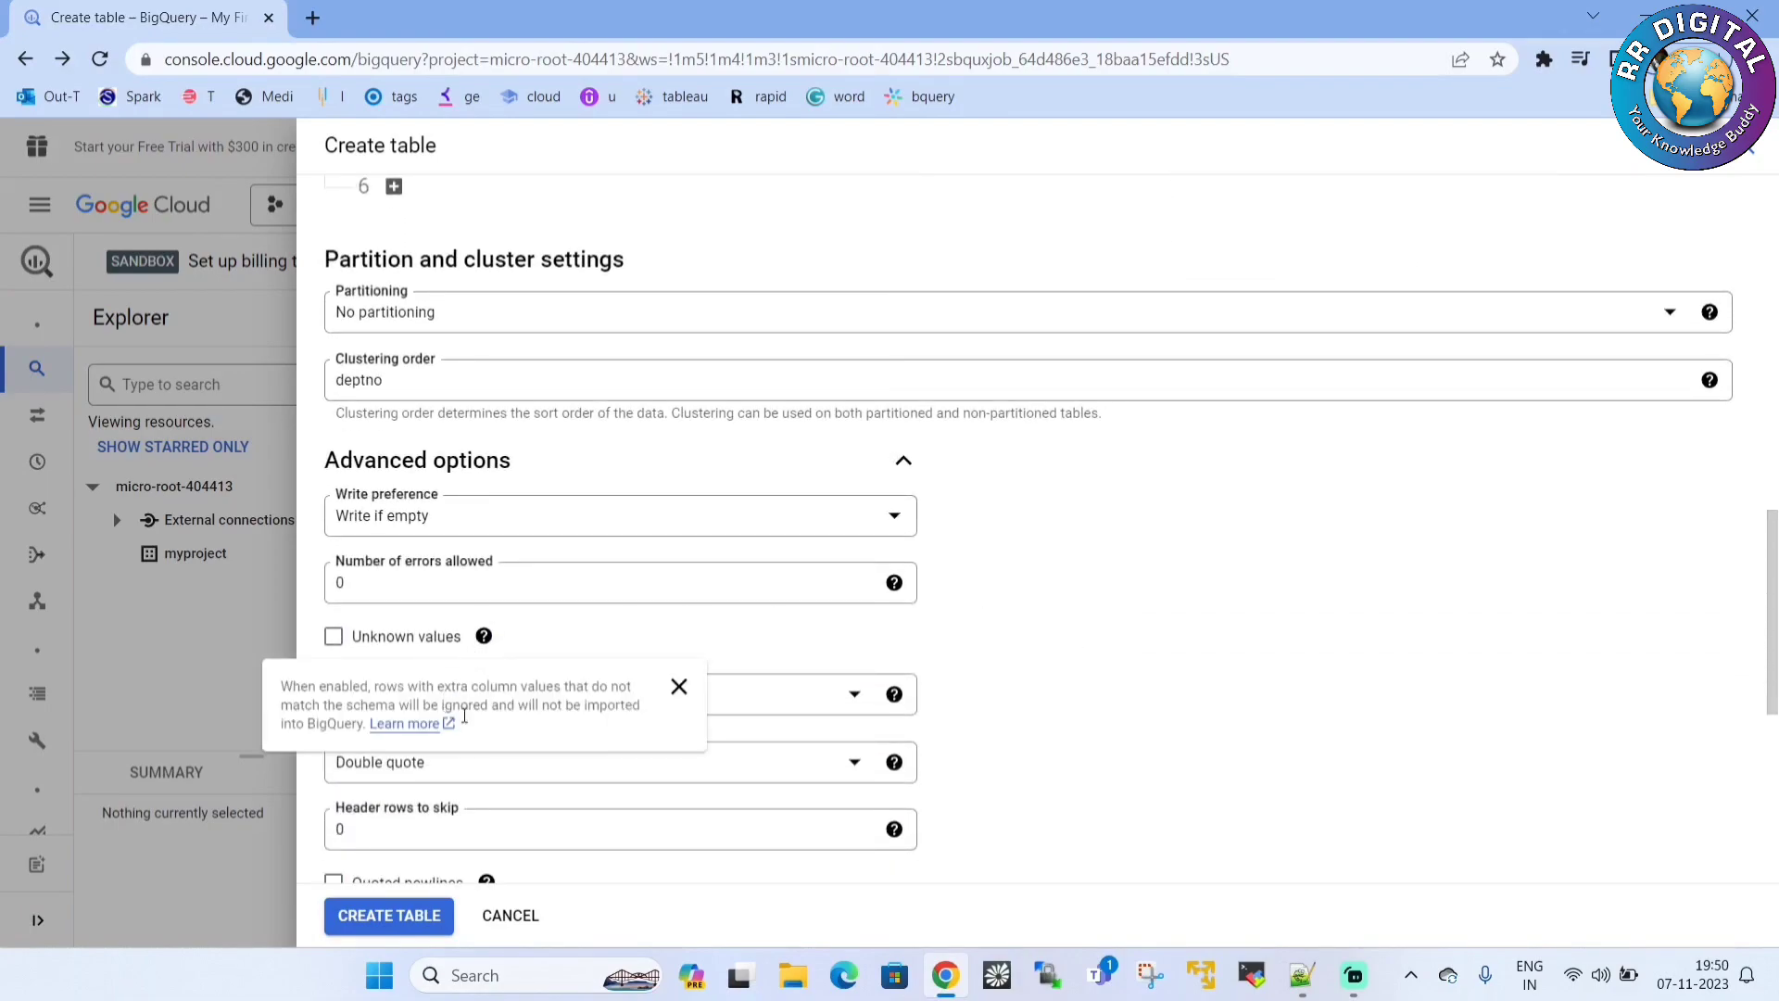
pyautogui.click(437, 706)
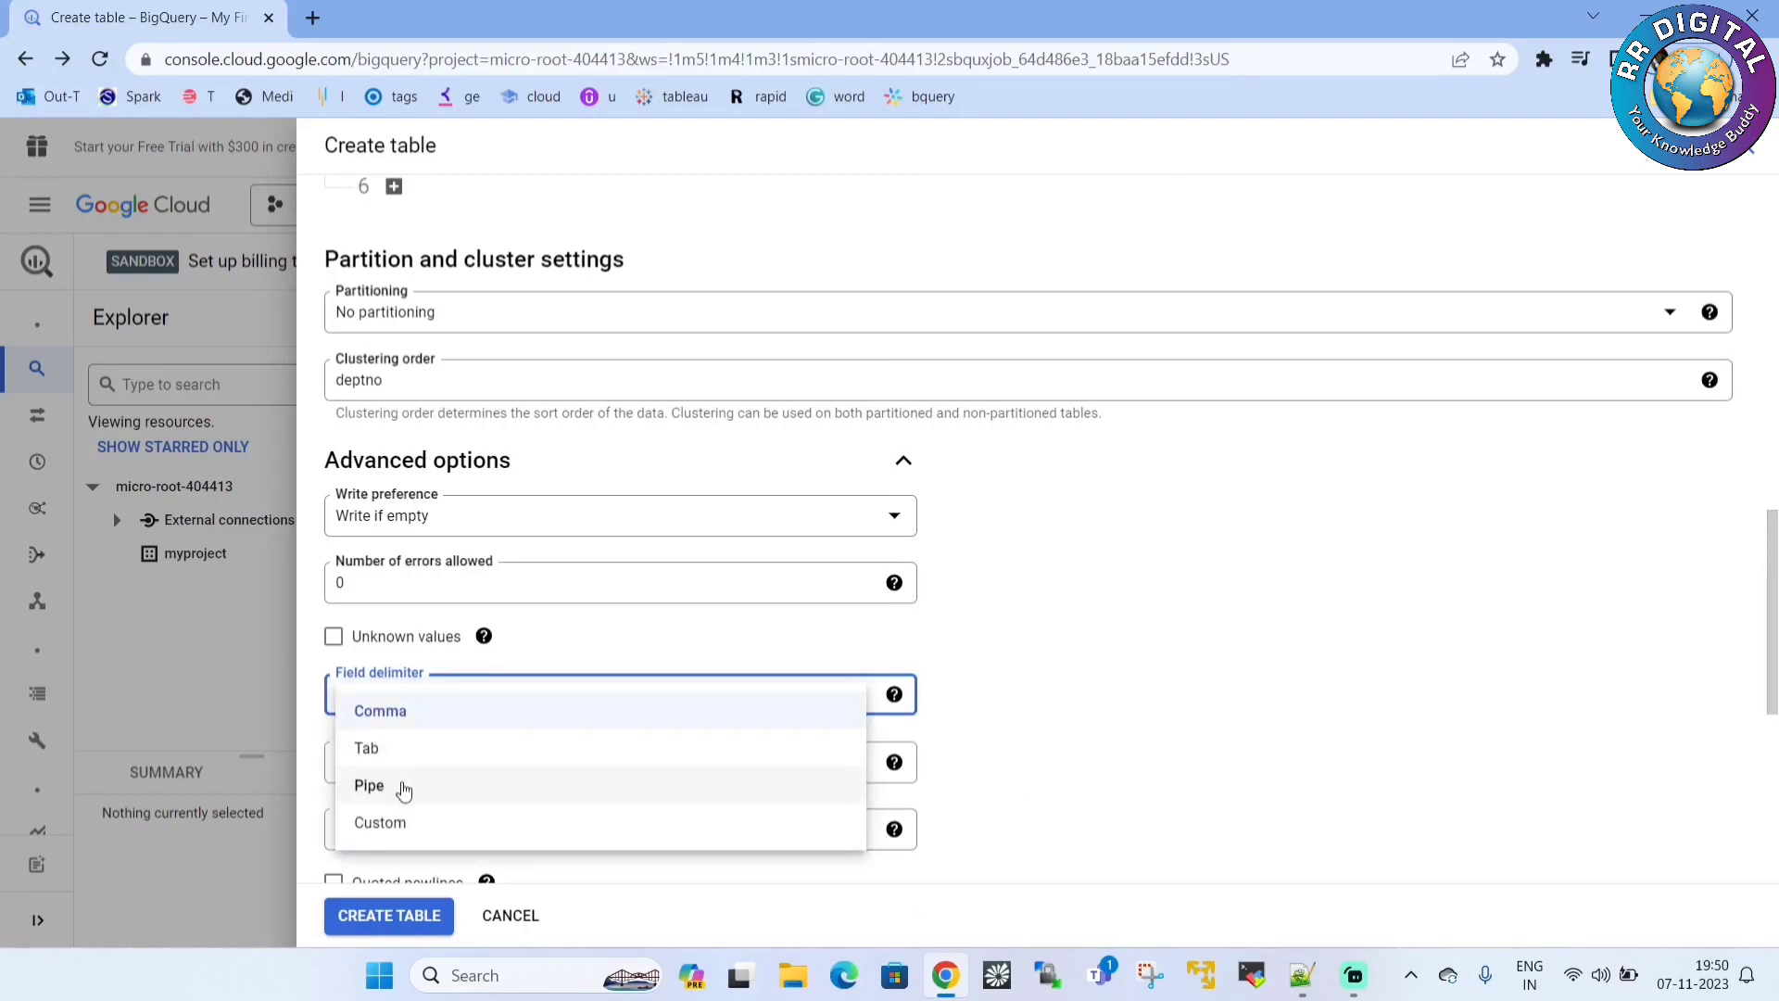
pyautogui.click(404, 789)
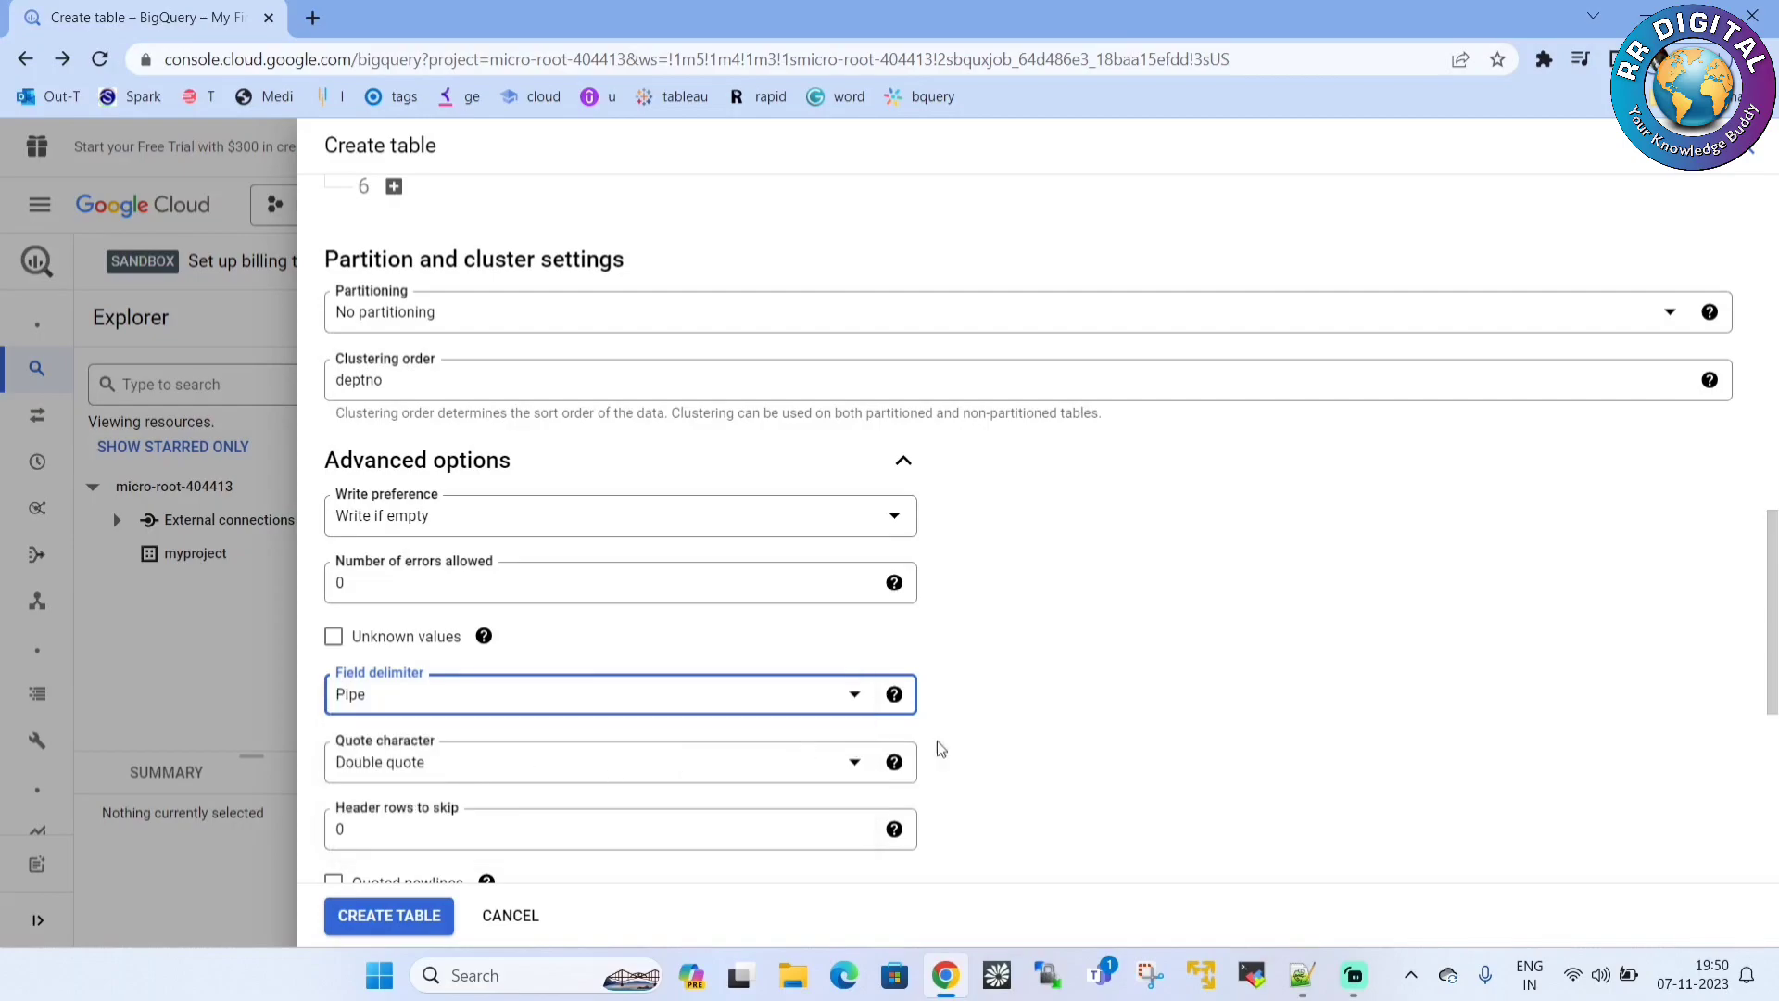
pyautogui.click(1302, 978)
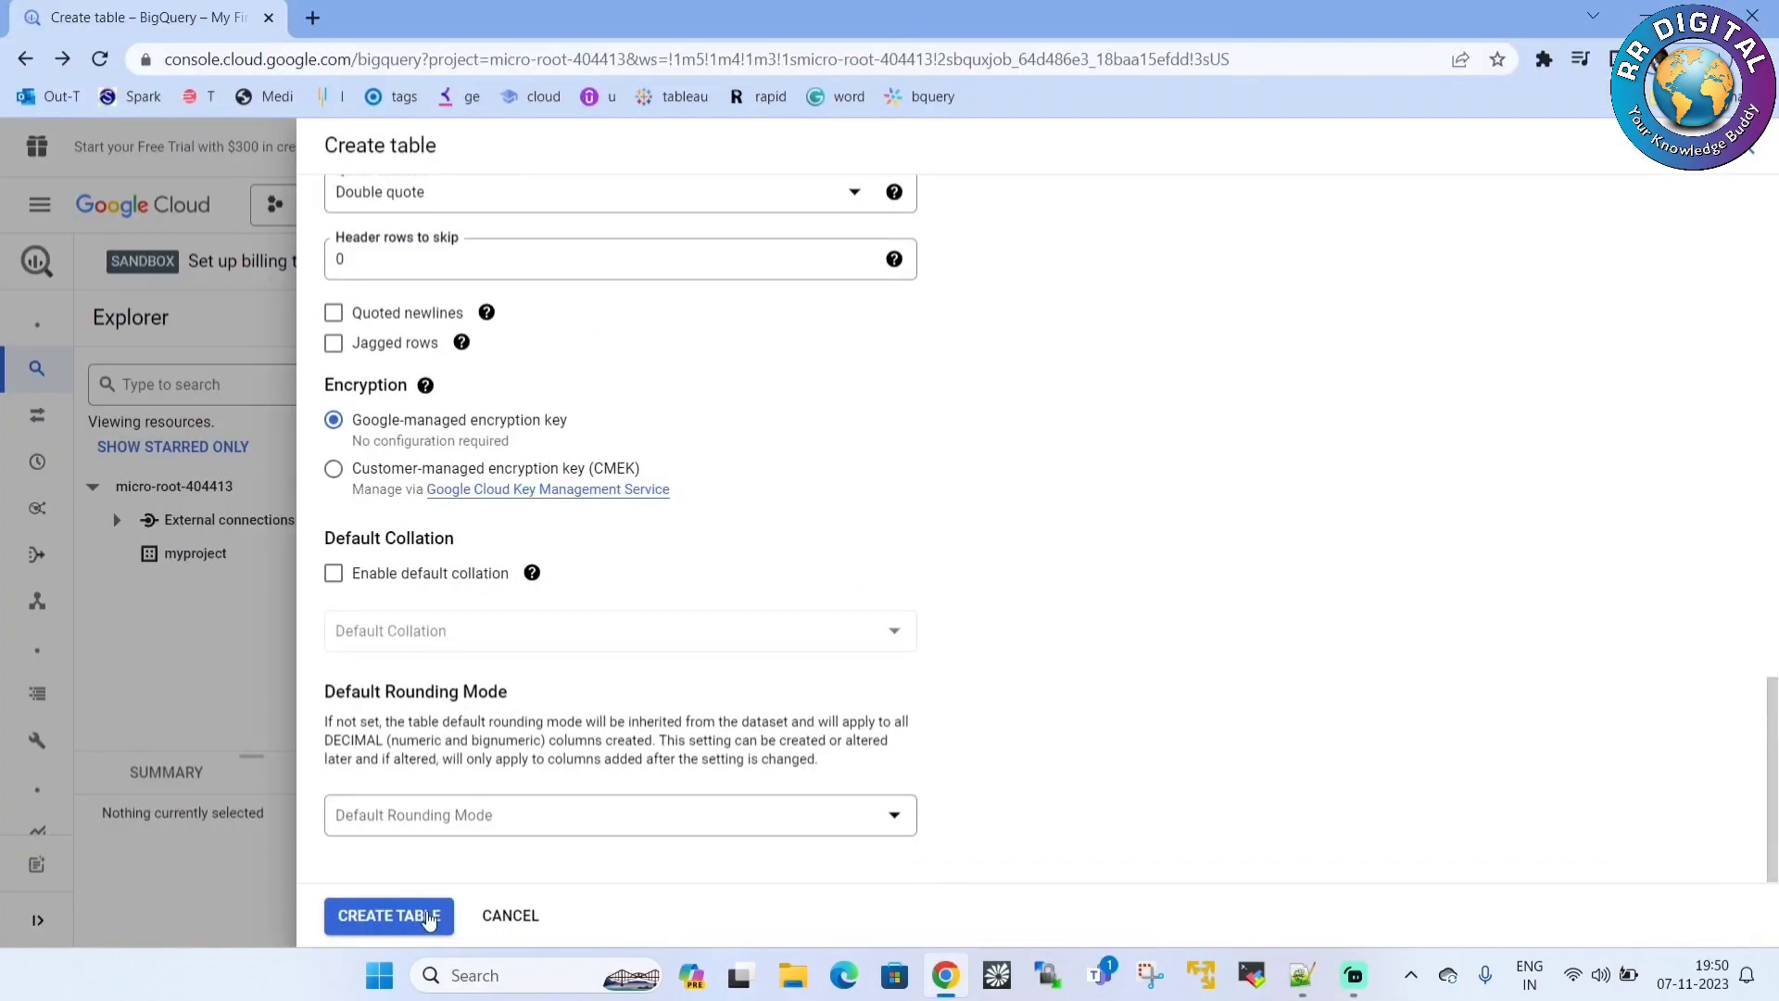
# Create the configured table and open its schema page.
pyautogui.click(428, 917)
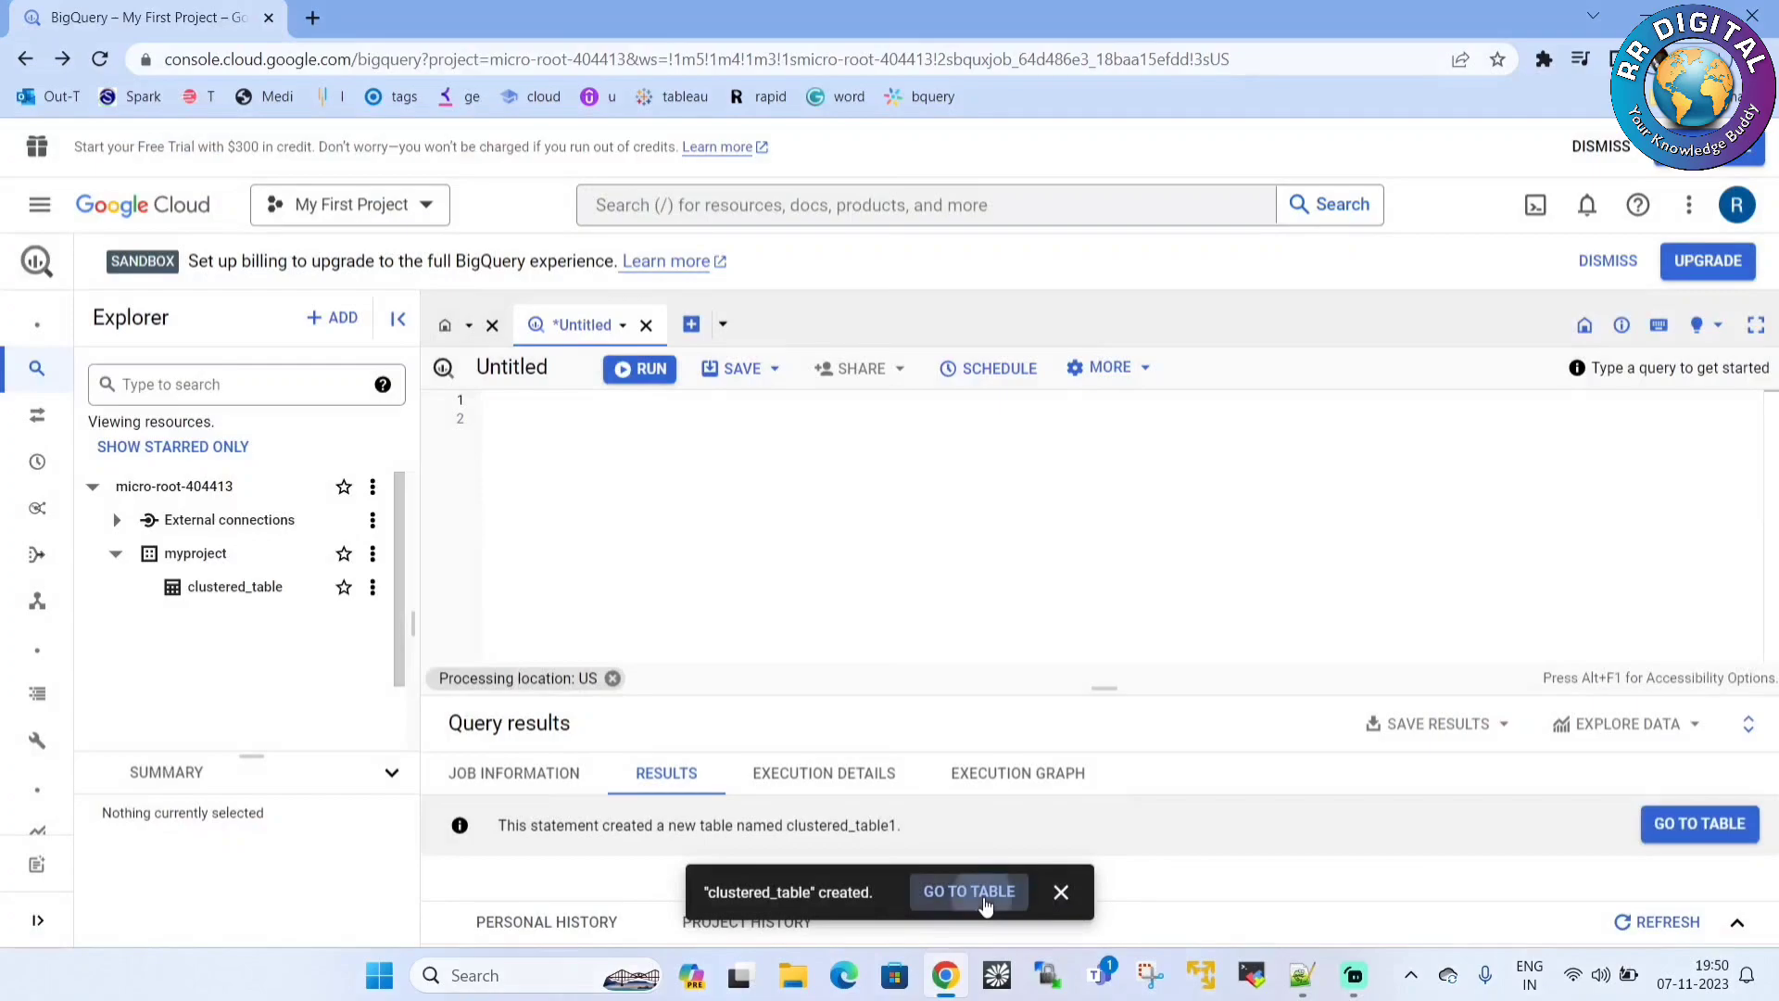
pyautogui.click(970, 892)
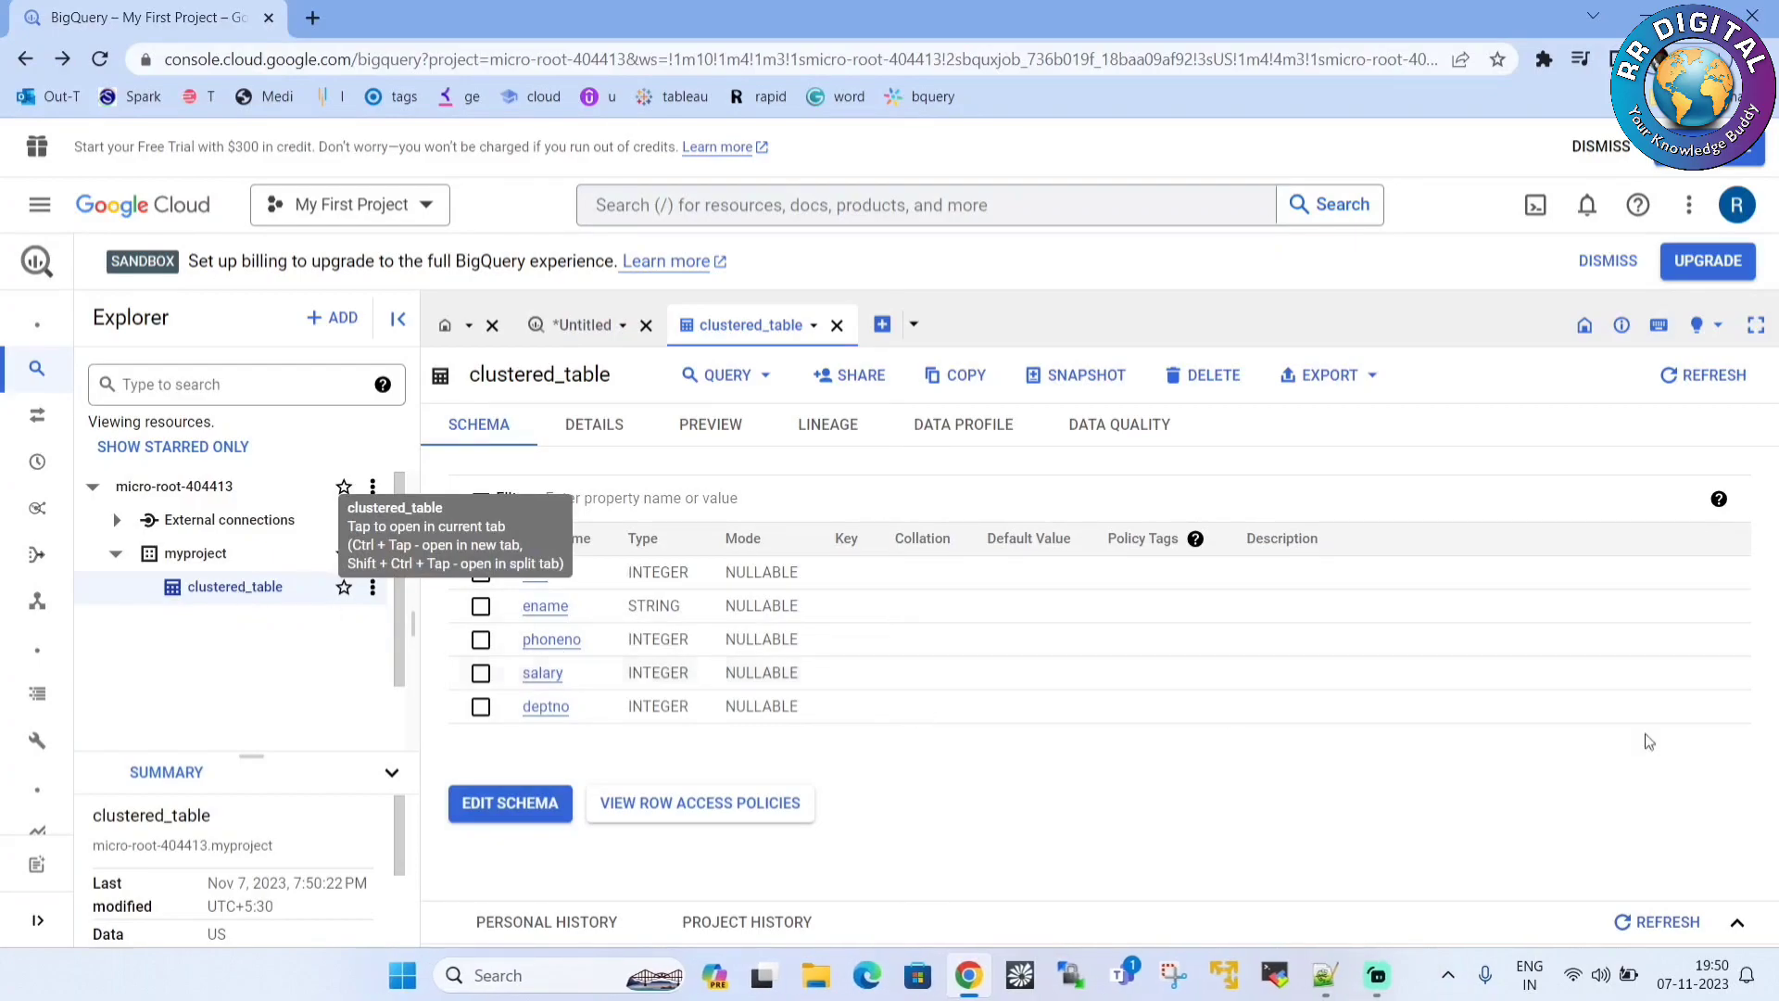
# Review the details of clustered_table, checking its data location and the column it is clustered by.
pyautogui.click(594, 426)
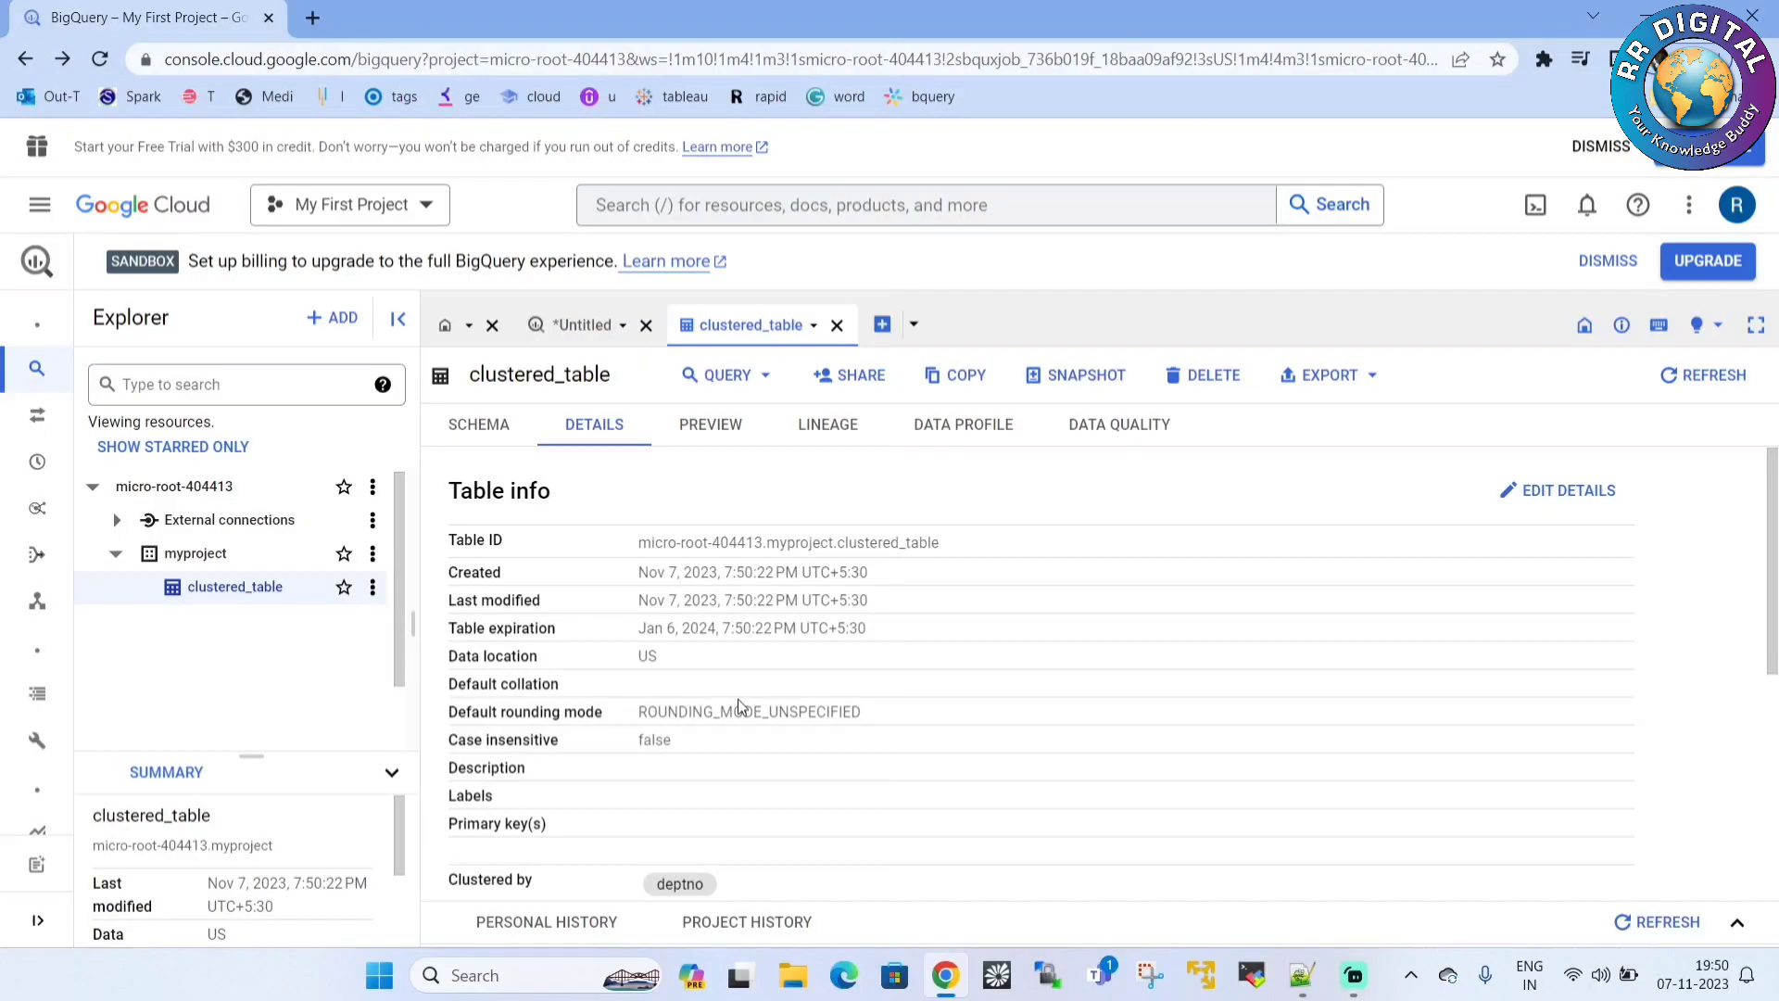
pyautogui.scroll(-2, 738, 706)
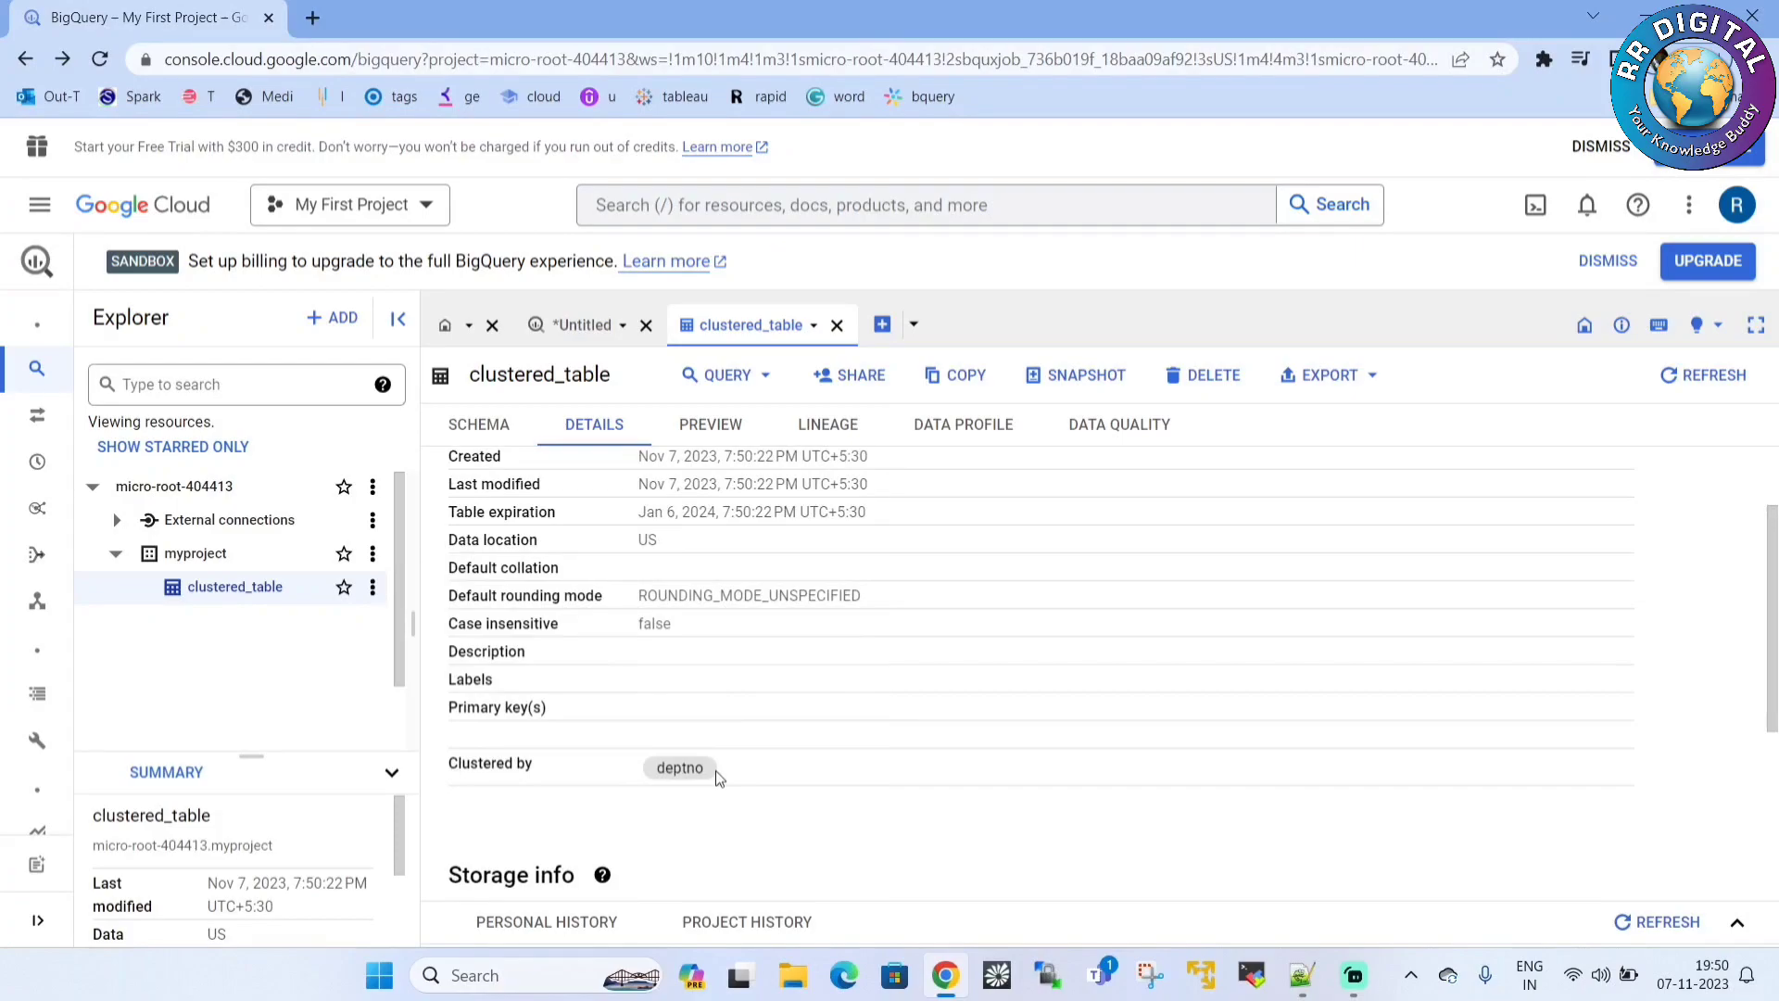
pyautogui.scroll(2, 720, 779)
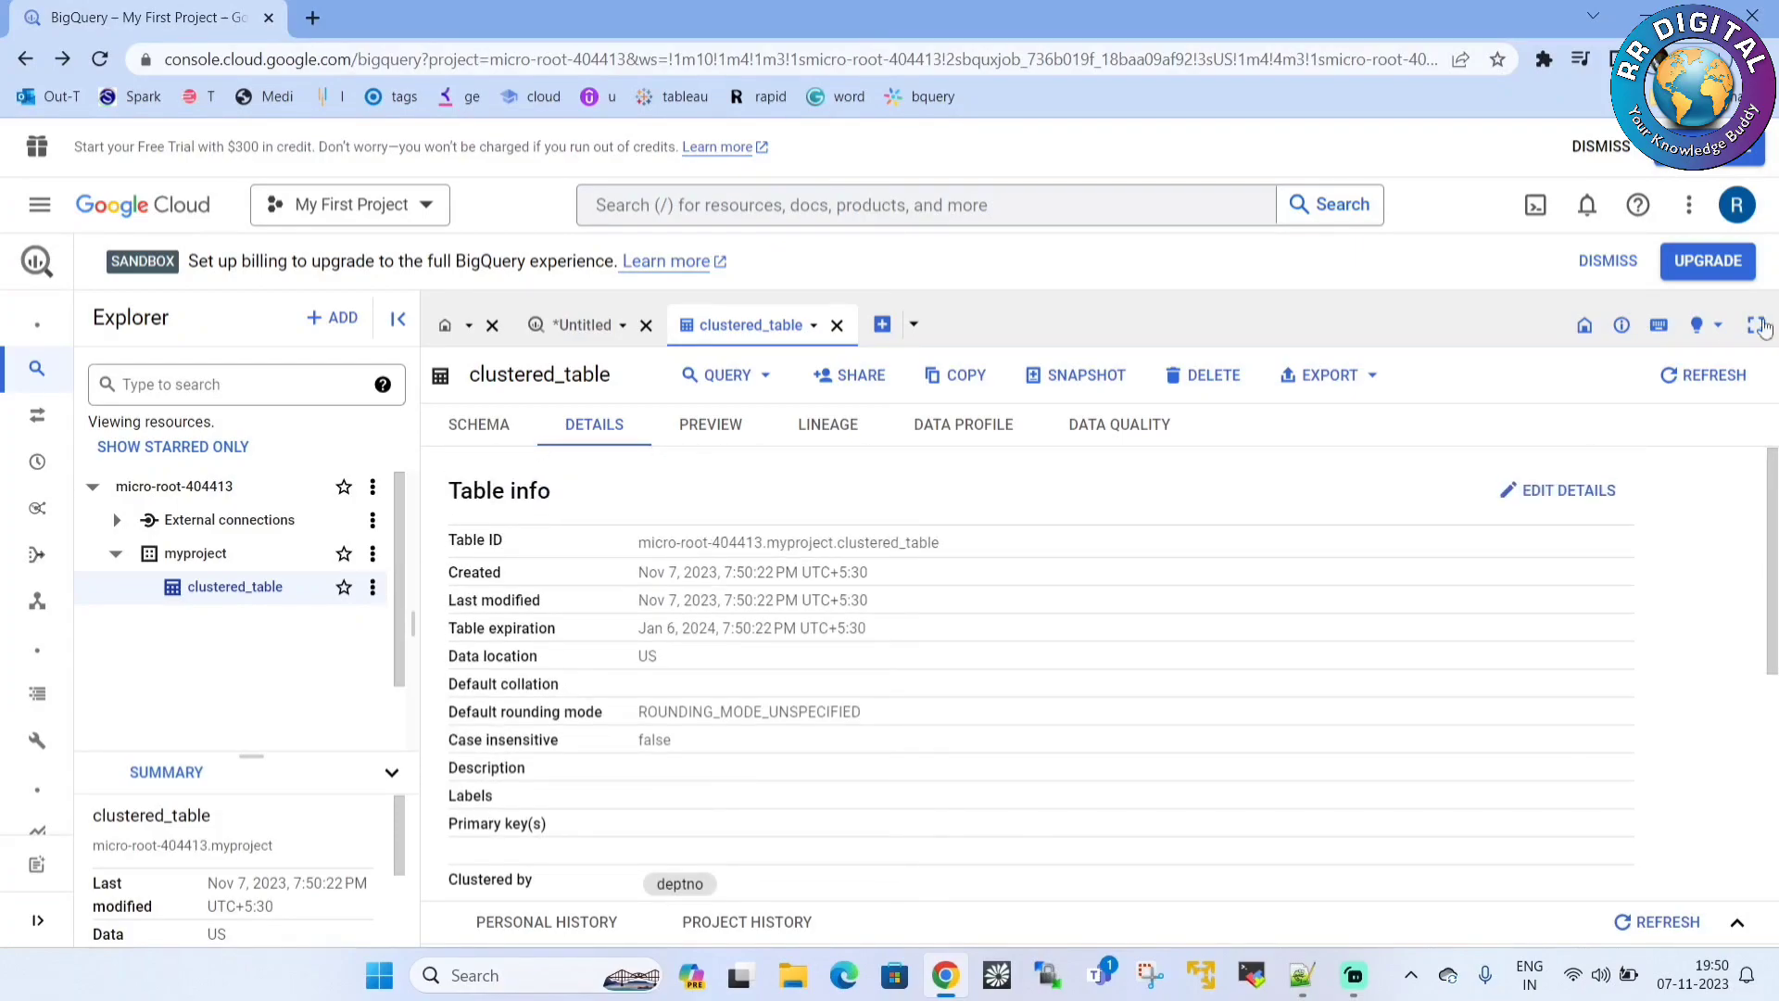
pyautogui.doubleClick(653, 659)
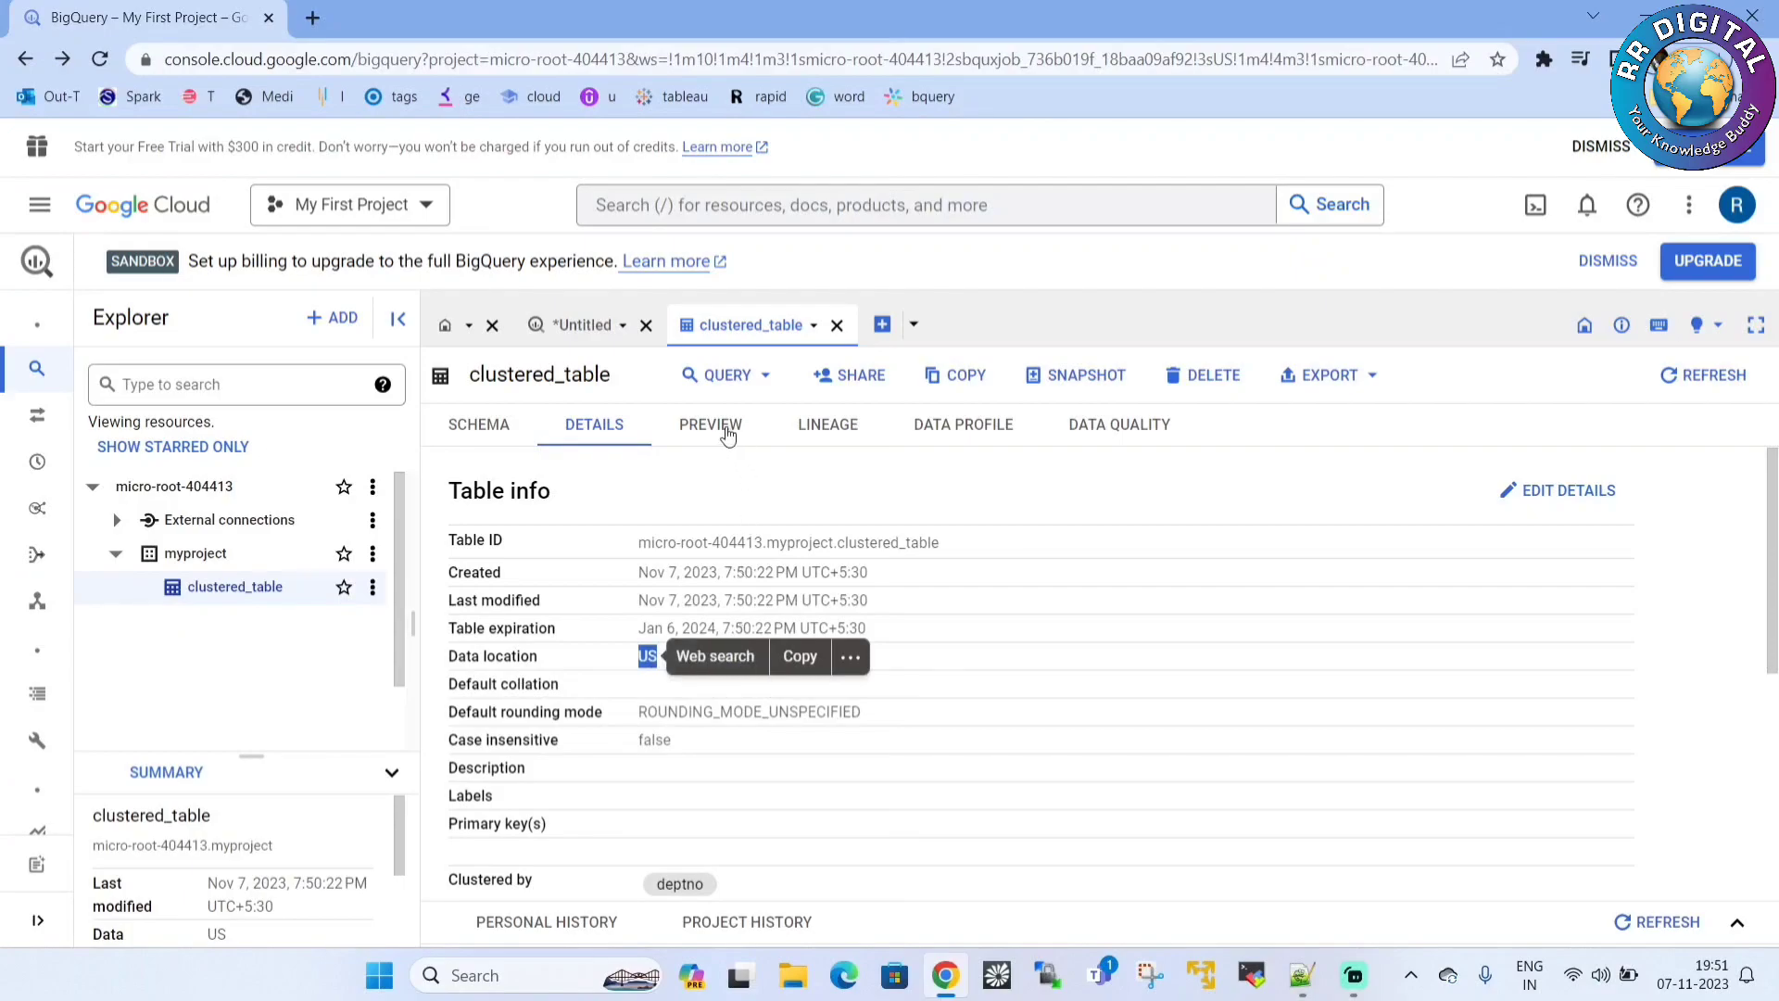
pyautogui.click(1059, 737)
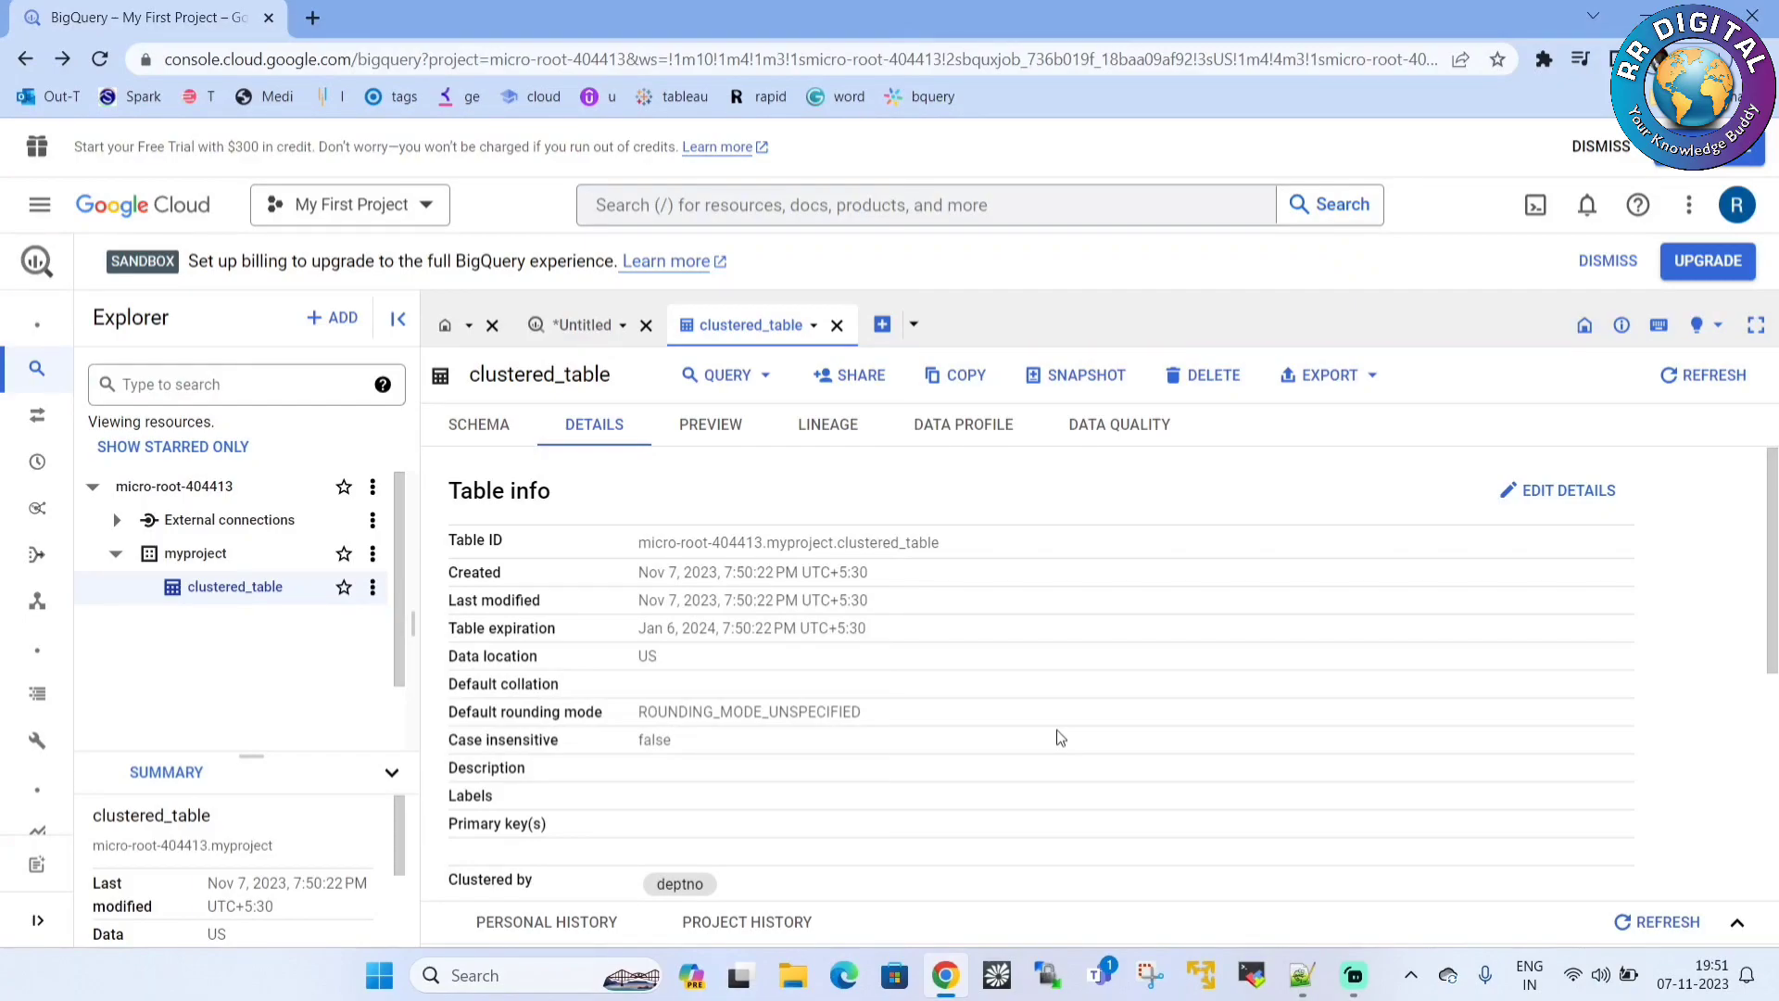
# Preview the rows of clustered_table and examine how the records are grouped by deptno.
pyautogui.moveTo(855, 542)
pyautogui.click(709, 423)
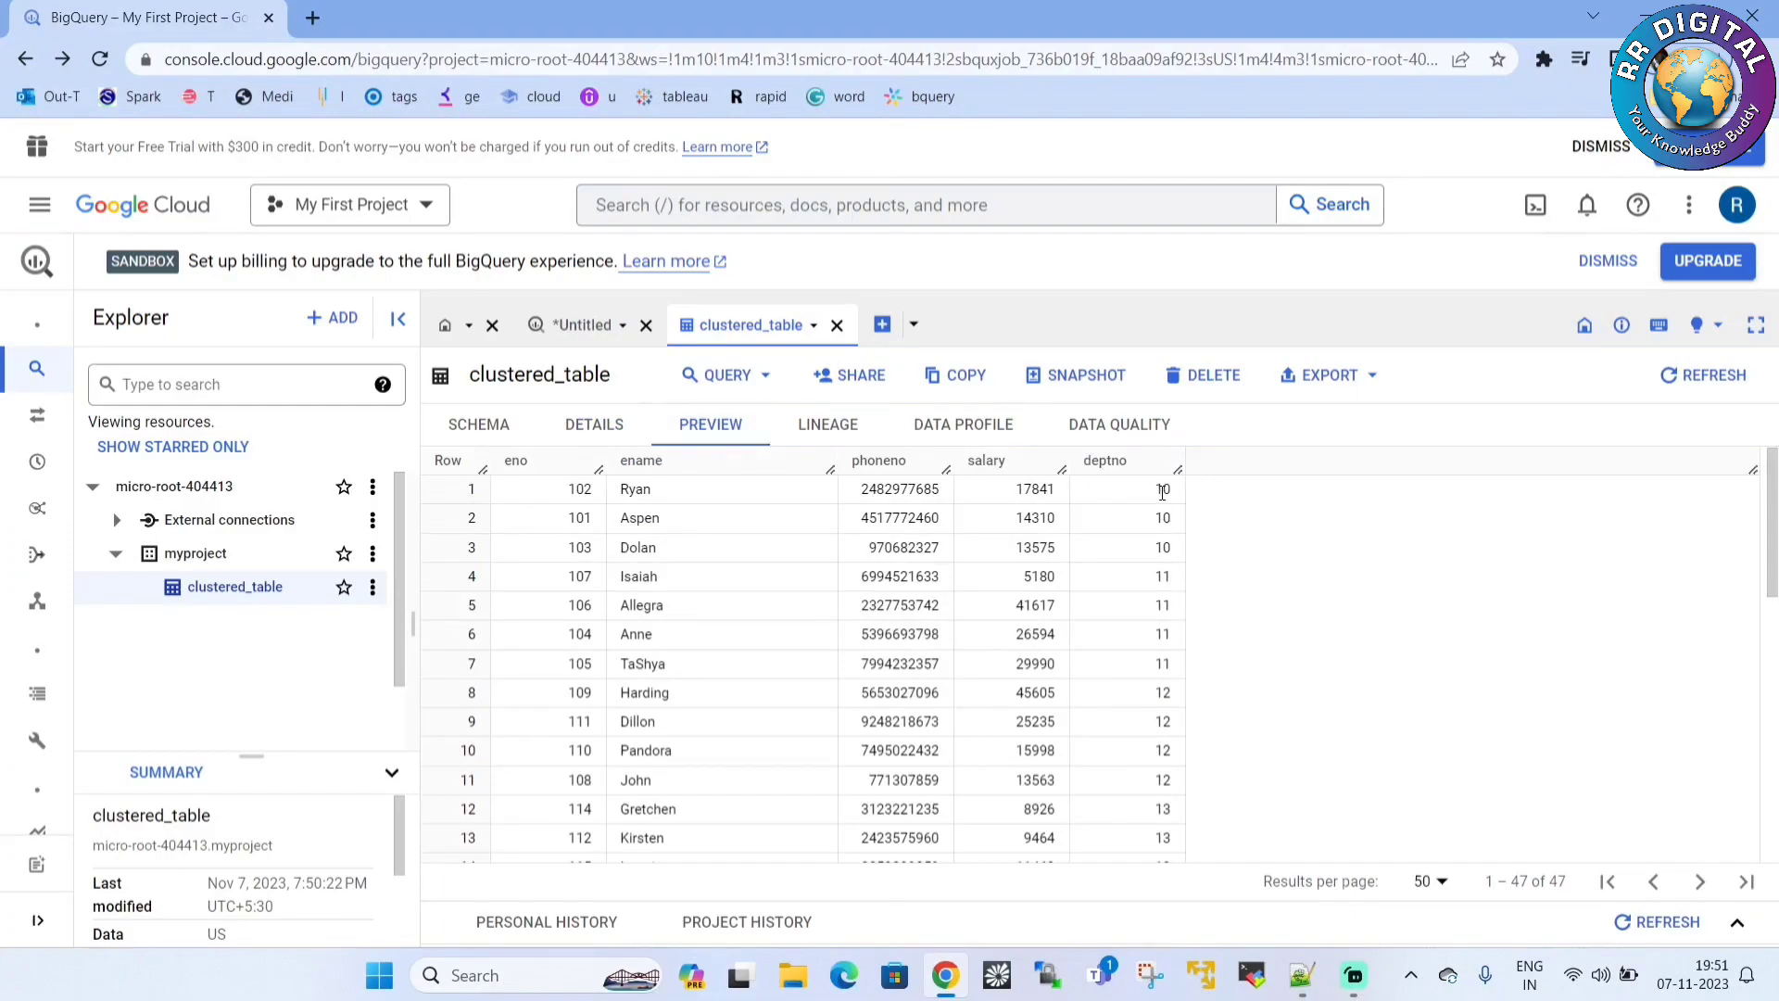
pyautogui.moveTo(1170, 556); pyautogui.dragTo(1174, 663)
pyautogui.scroll(-1, 1277, 697)
pyautogui.scroll(-1, 1219, 644)
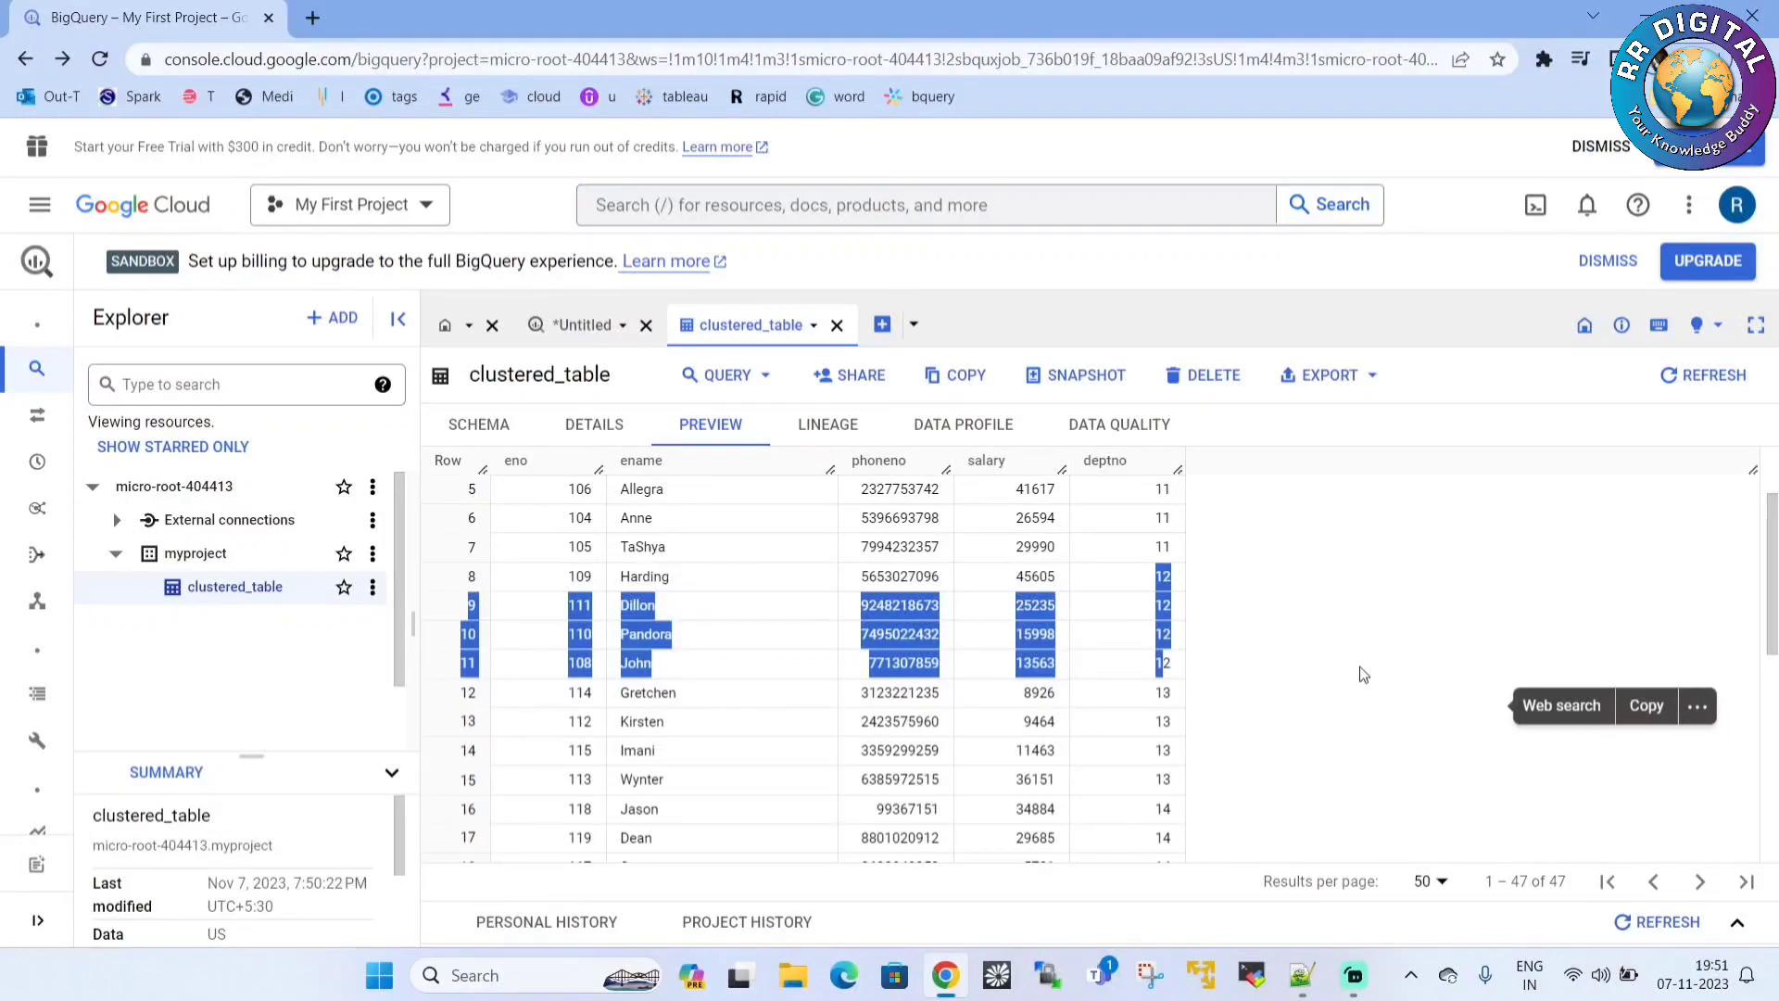
pyautogui.click(1341, 685)
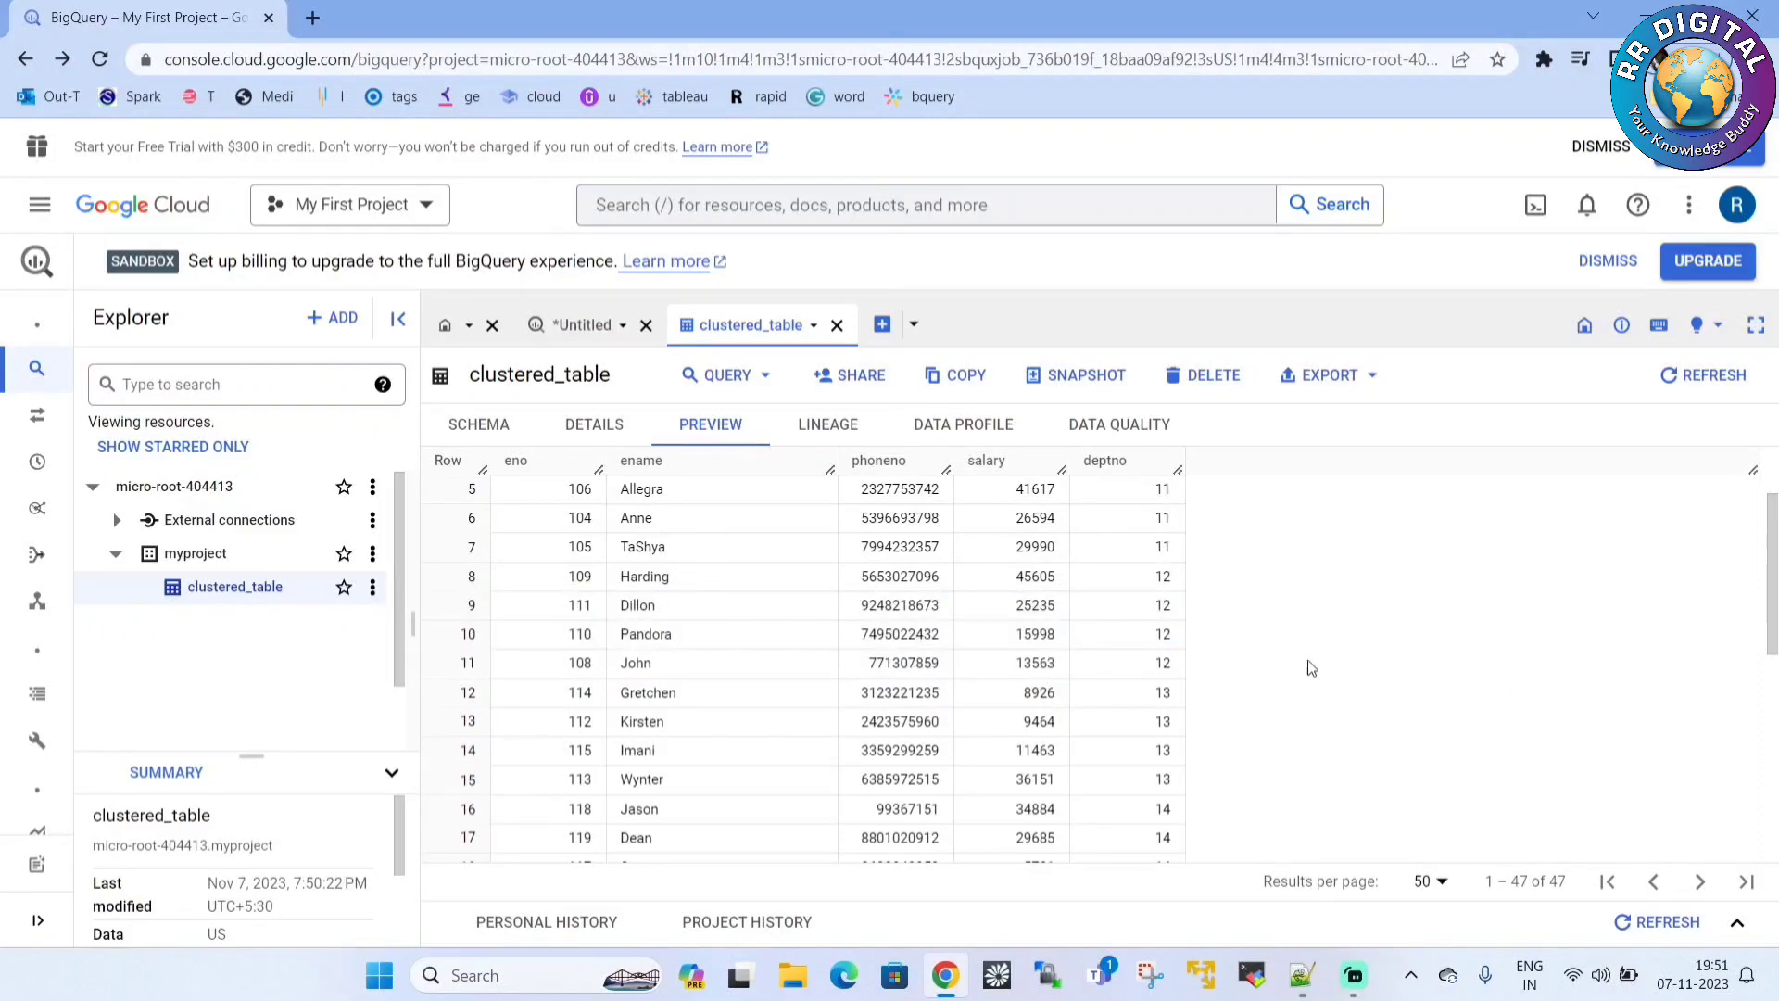
pyautogui.doubleClick(1161, 614)
pyautogui.doubleClick(1147, 583)
pyautogui.click(1159, 646)
pyautogui.doubleClick(1159, 639)
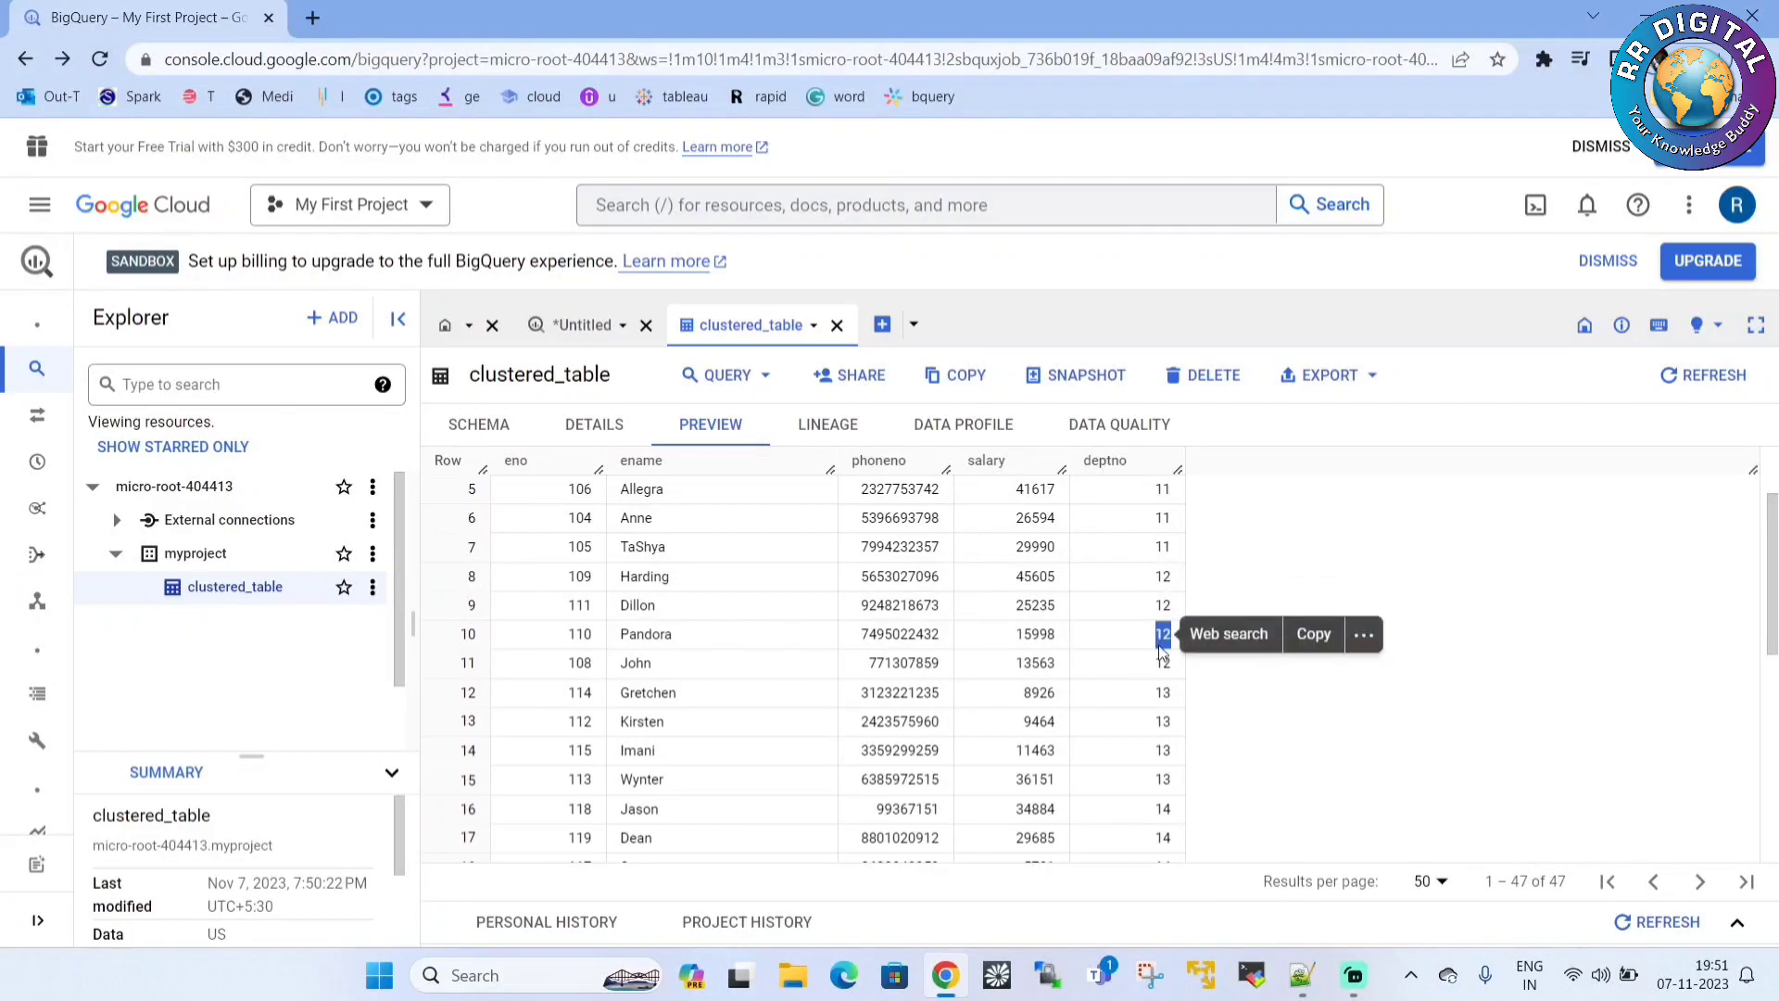
pyautogui.doubleClick(1138, 471)
pyautogui.scroll(1, 1138, 472)
pyautogui.scroll(1, 1138, 472)
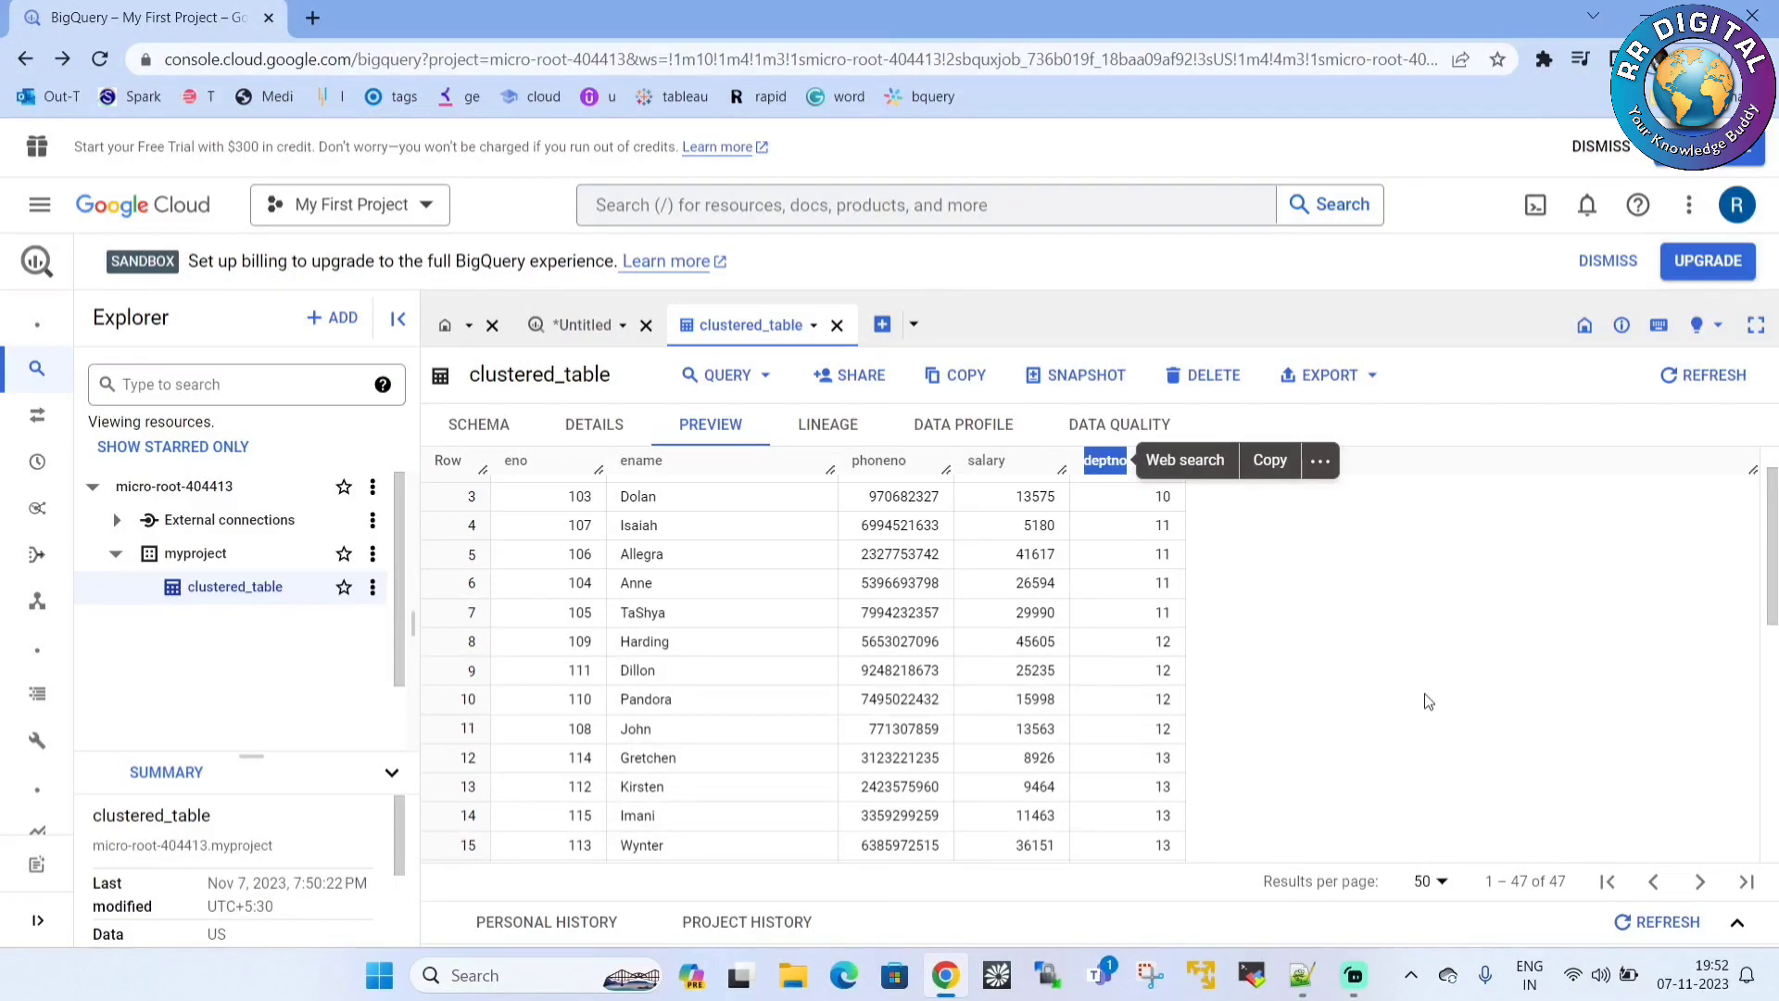
# In the untitled query, begin a create table statement for cluster_table with columns eno int, ename string and phoneno int.
pyautogui.click(588, 334)
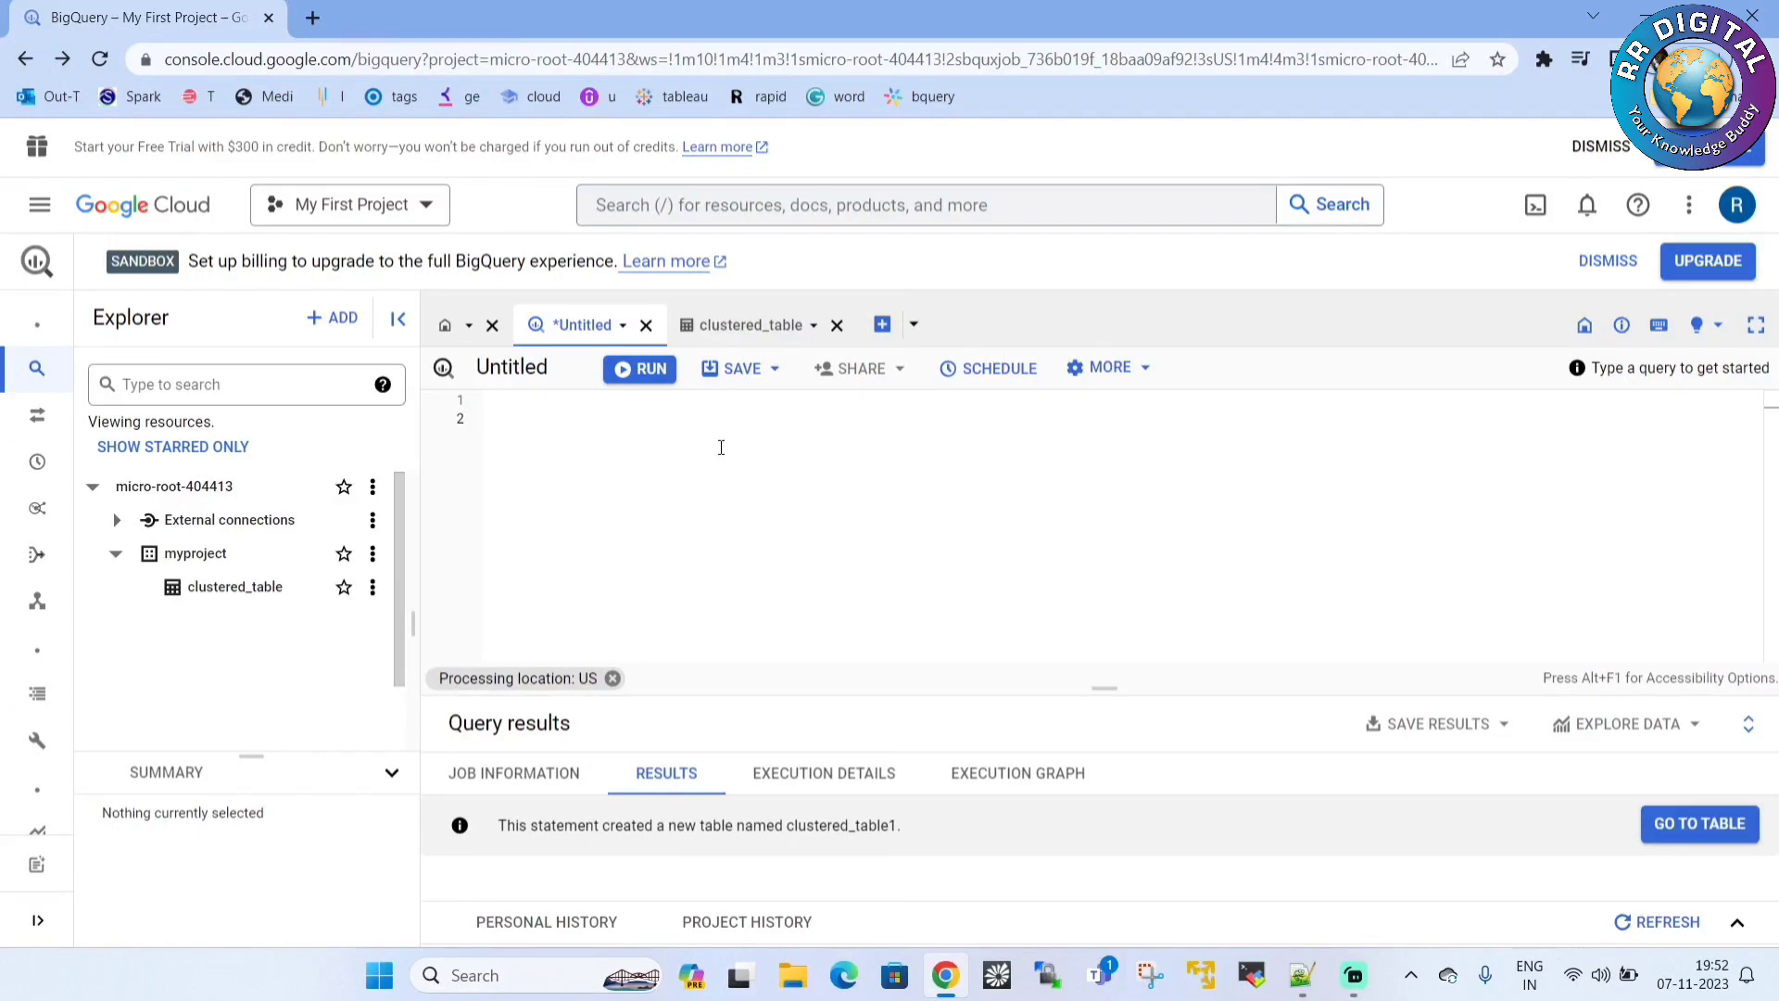
pyautogui.write('create table ')
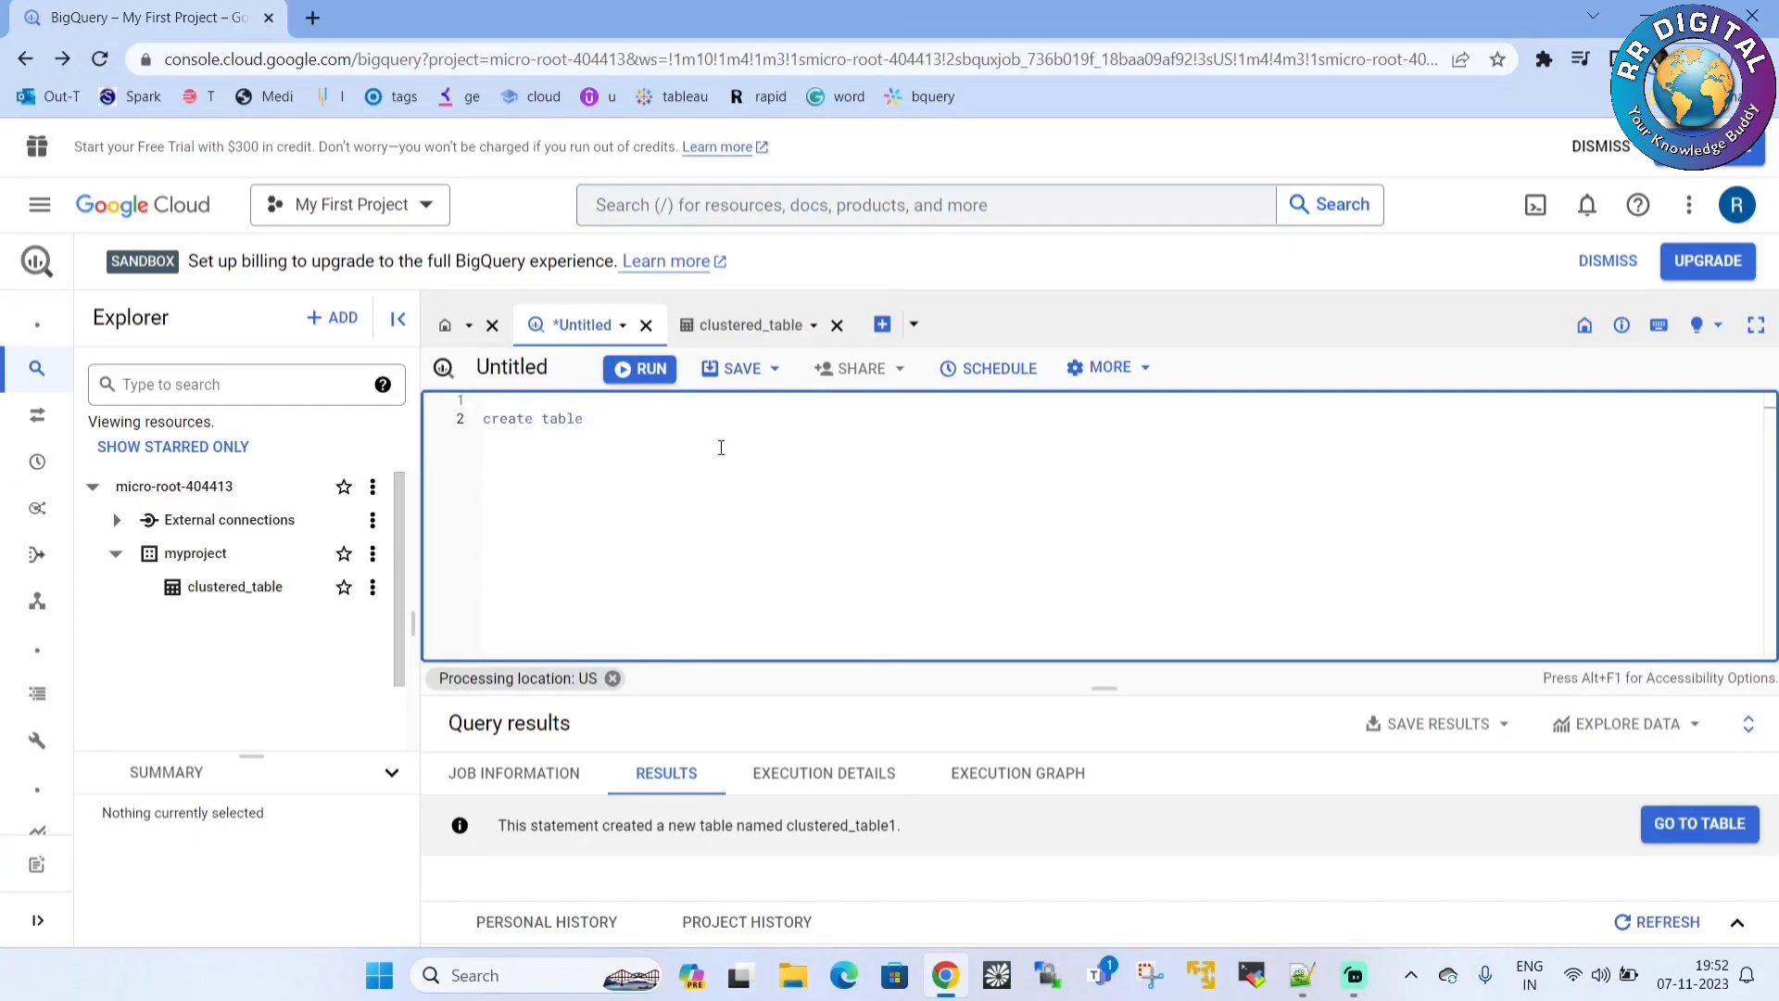
pyautogui.write('cluster_table(')
pyautogui.press('Return')
pyautogui.write('eno int,')
pyautogui.press('Return')
pyautogui.write('ename string,')
pyautogui.press('Return')
pyautogui.write('phoneno int,')
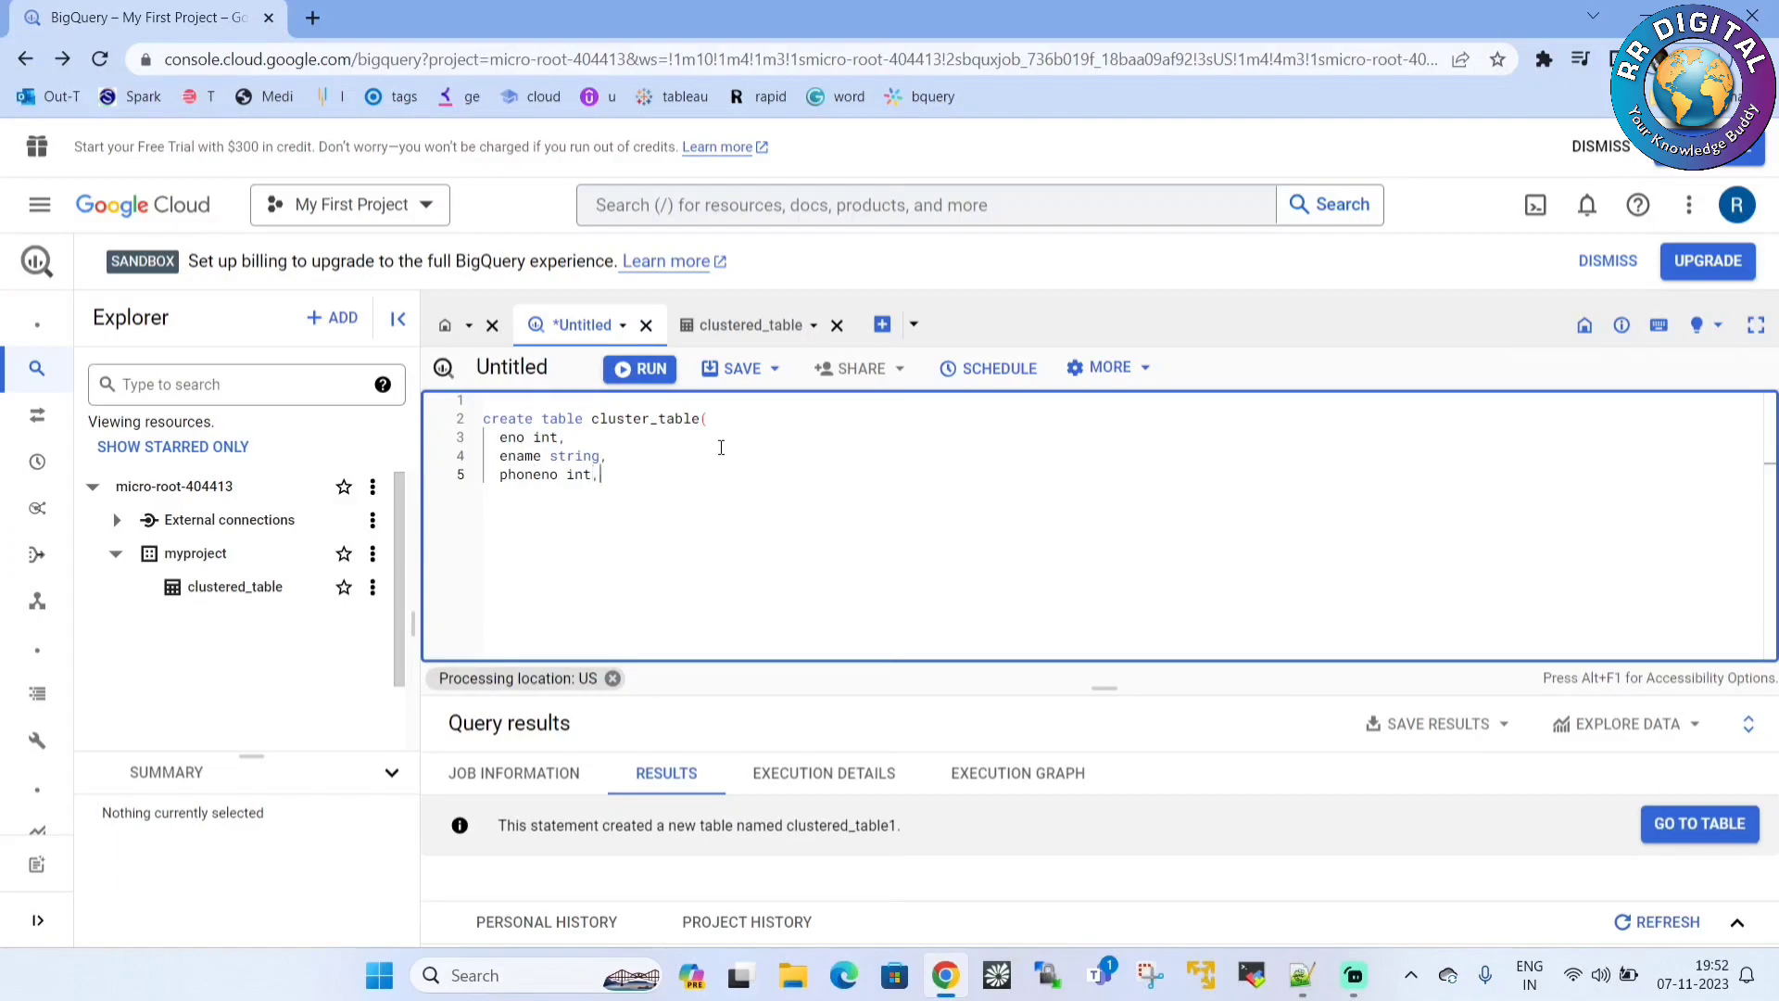
# Add the columns salary int and deptno int to the statement and close the column list.
pyautogui.press('Return')
pyautogui.write('salary int,')
pyautogui.press('Return')
pyautogui.write('deptno int')
pyautogui.press('Return')
pyautogui.write(')')
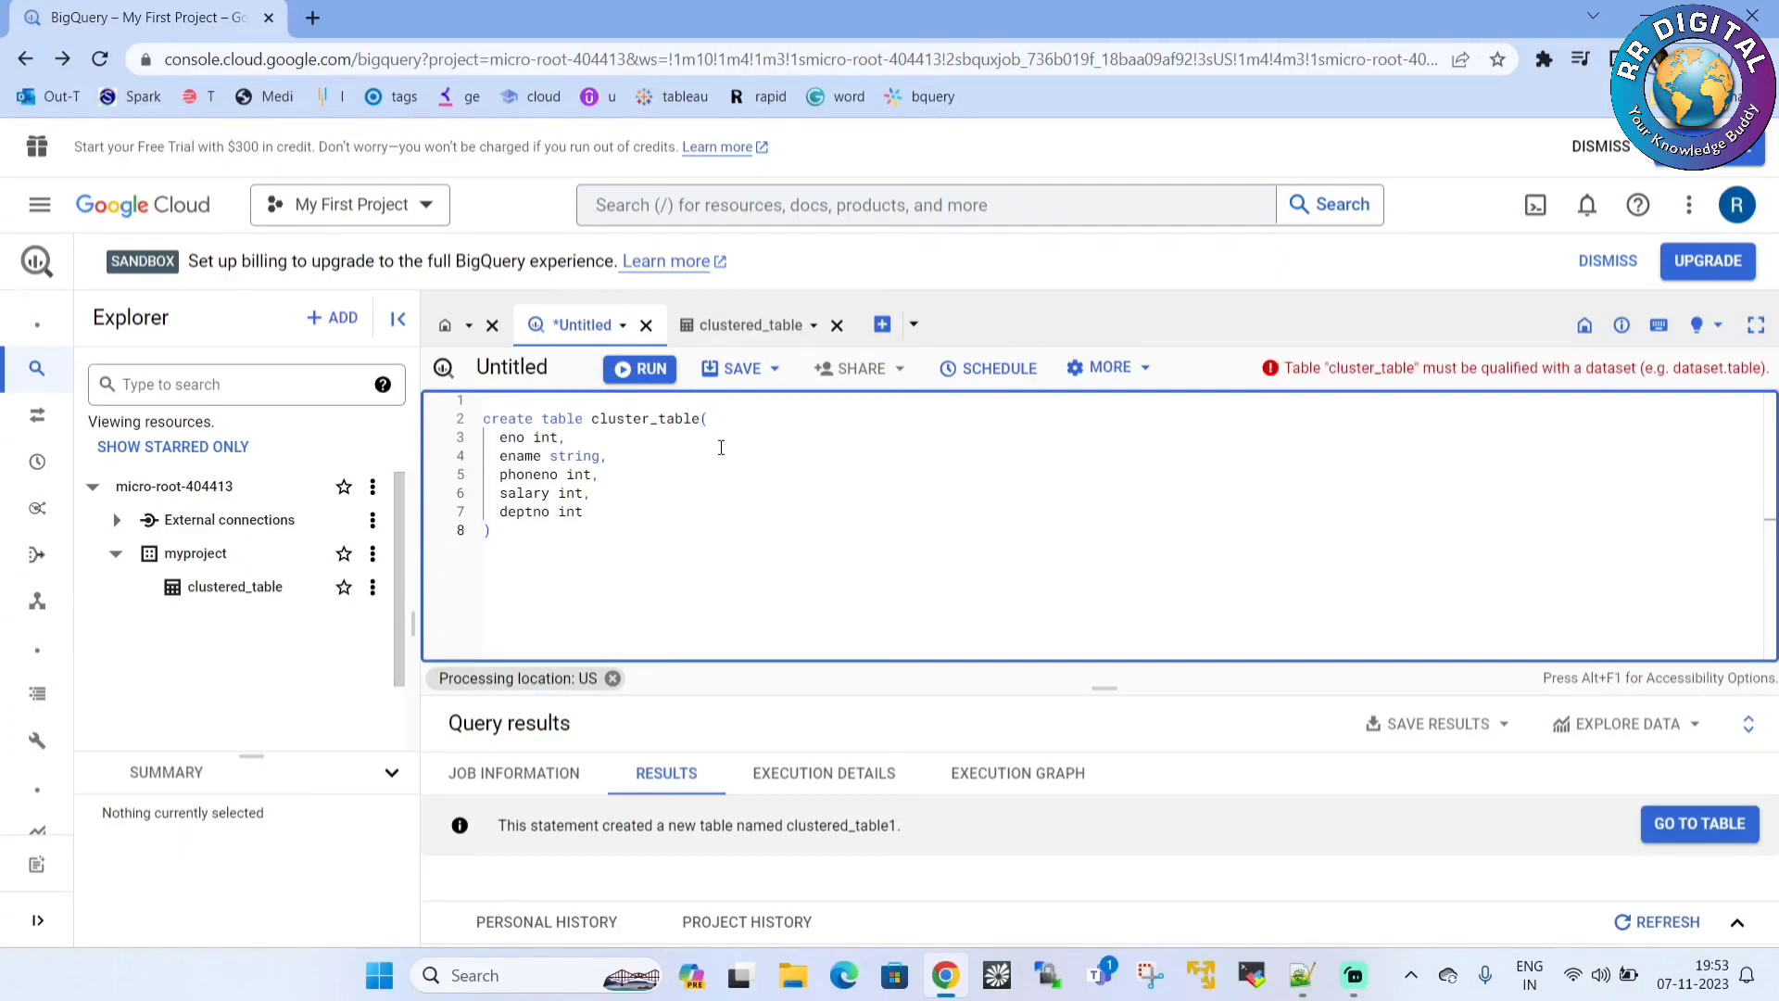
# Append a cluster by deptno clause to the create table statement, without a trailing semicolon.
pyautogui.write(' cluste')
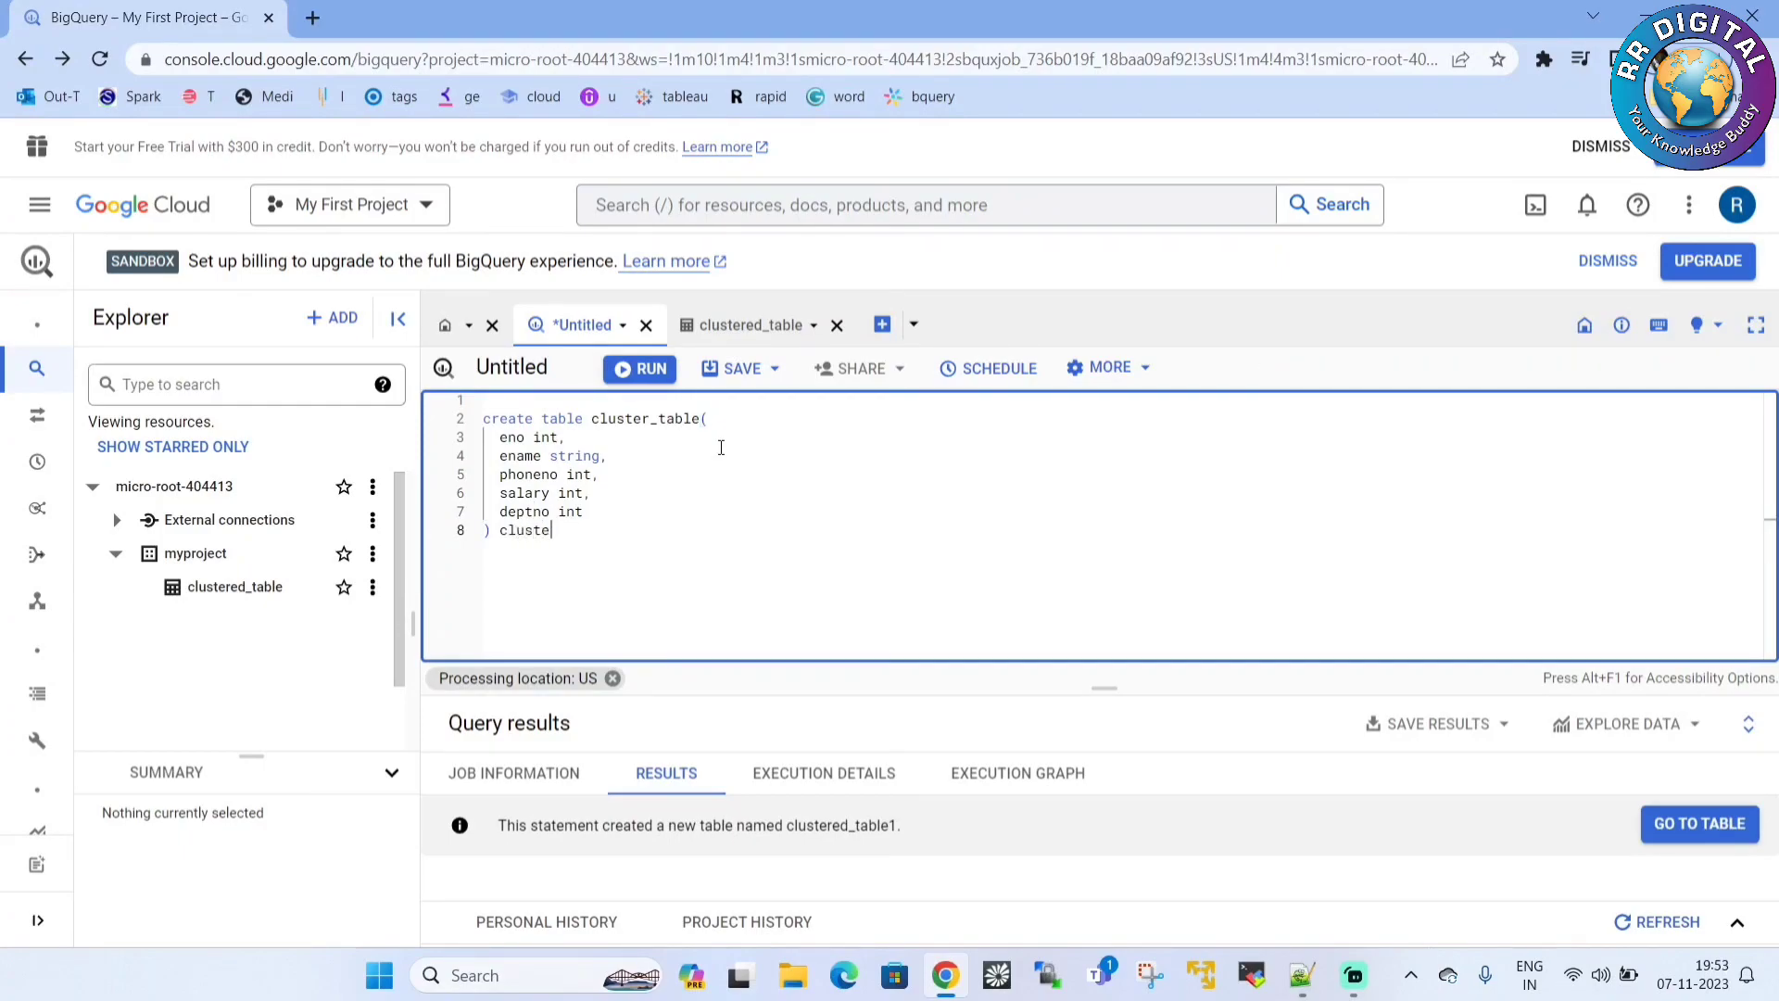
pyautogui.write('r by deptno')
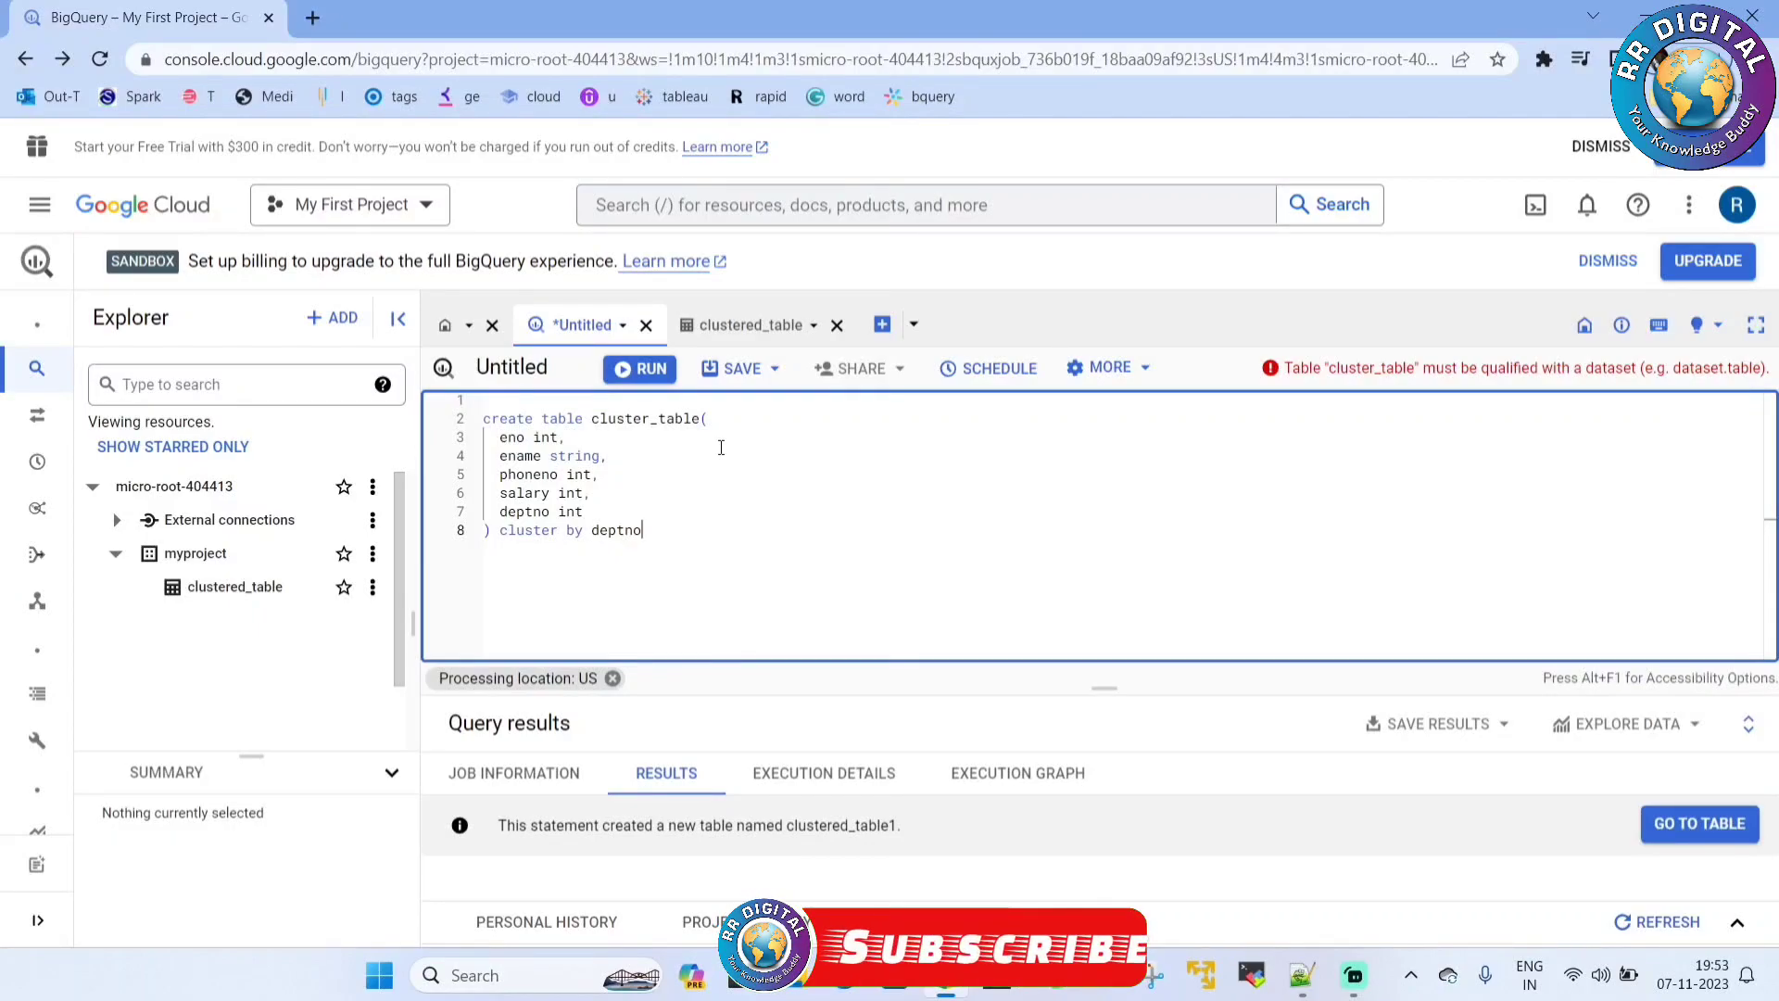
pyautogui.write(';')
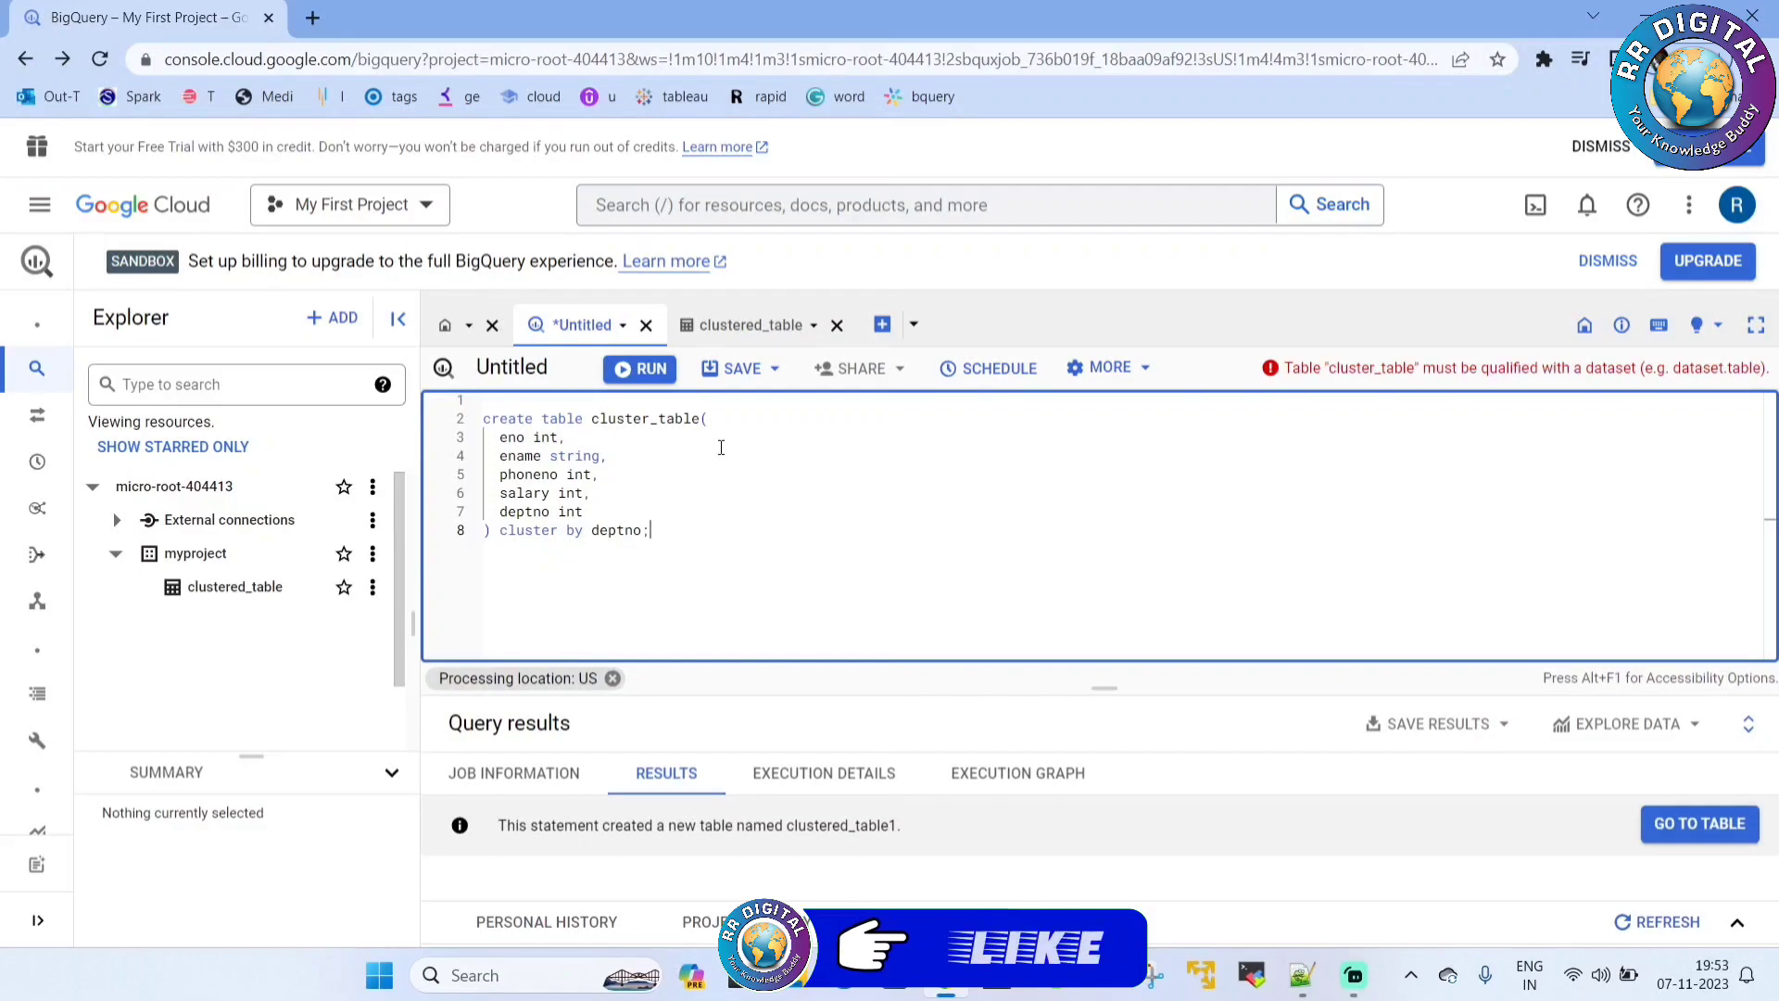
pyautogui.press('BackSpace')
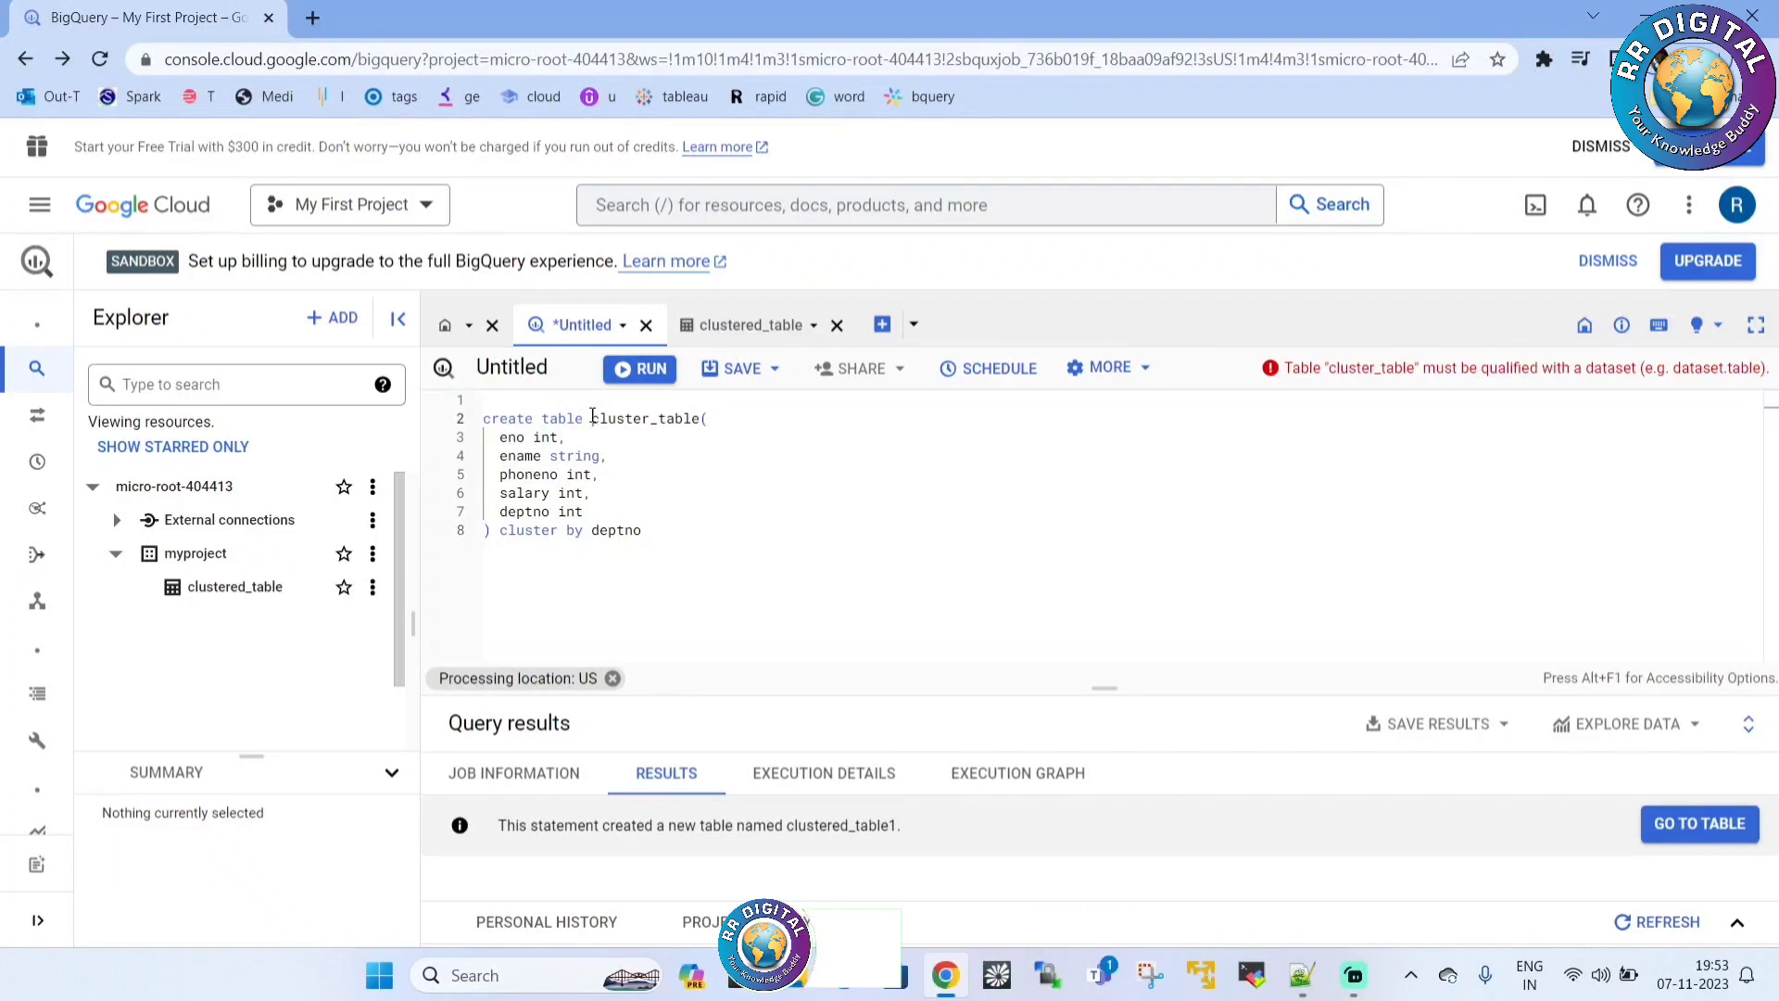
# Qualify cluster_table with the myproject dataset and run the whole create table statement.
pyautogui.doubleClick(593, 416)
pyautogui.write('myproject.')
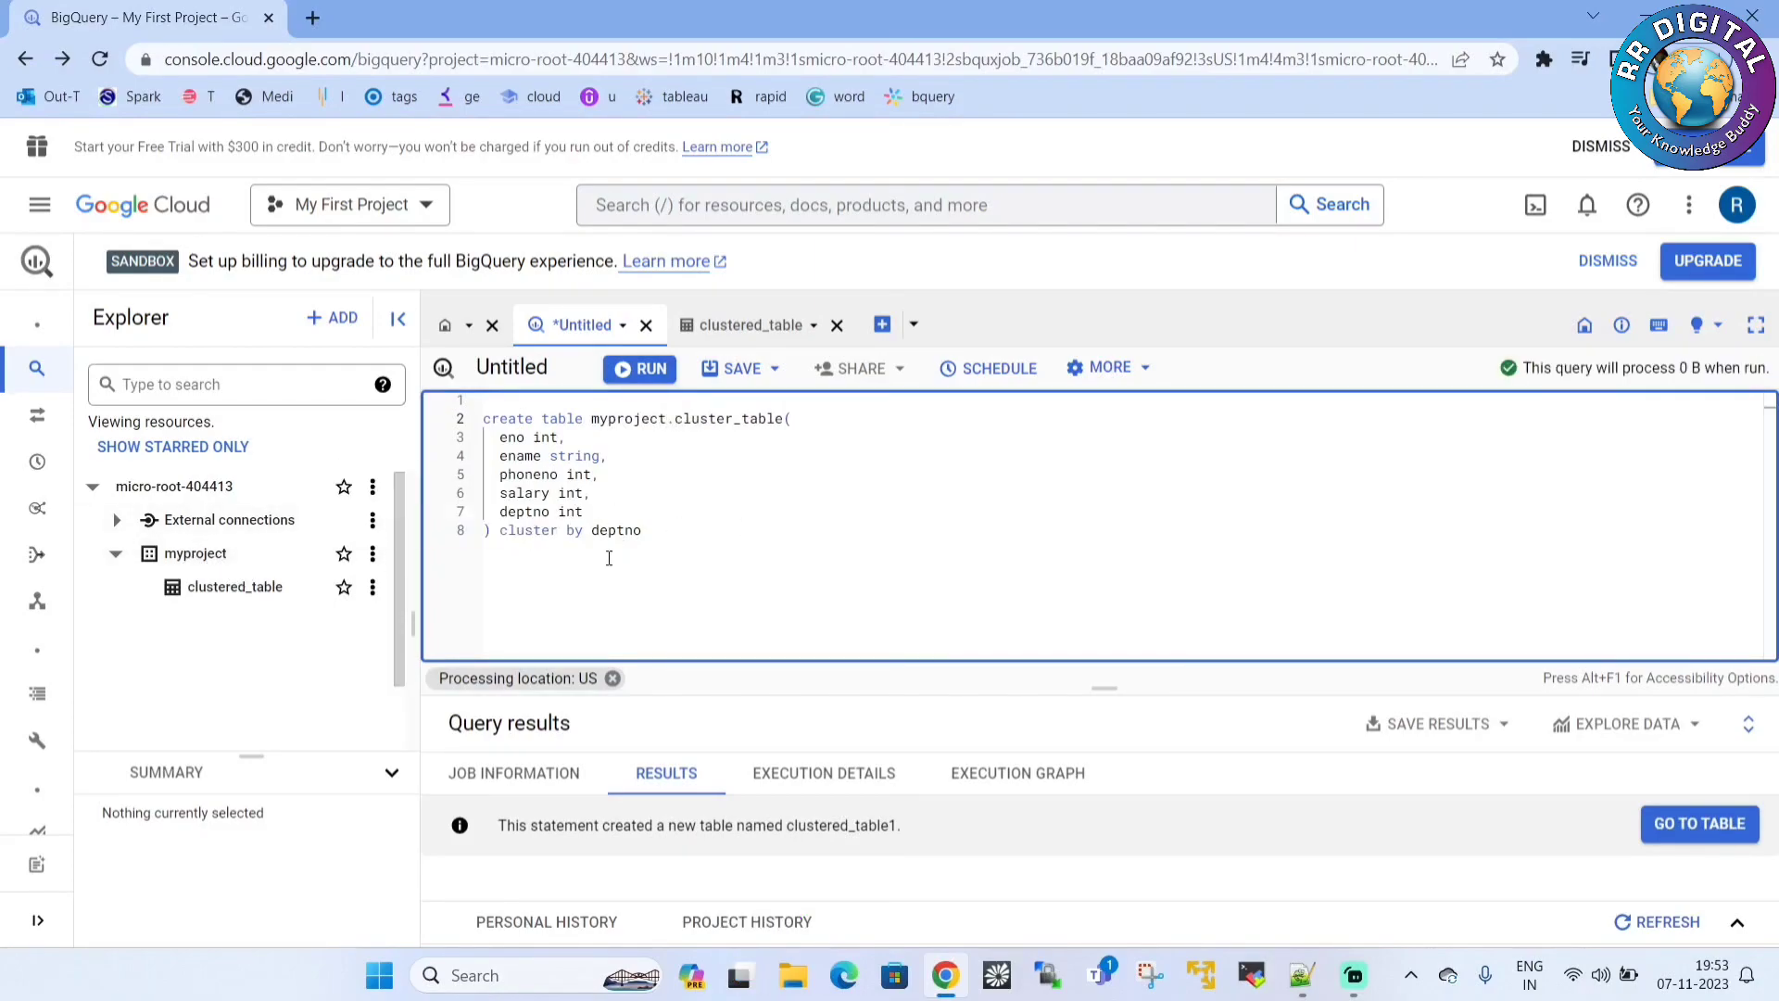
pyautogui.moveTo(669, 529); pyautogui.dragTo(460, 418)
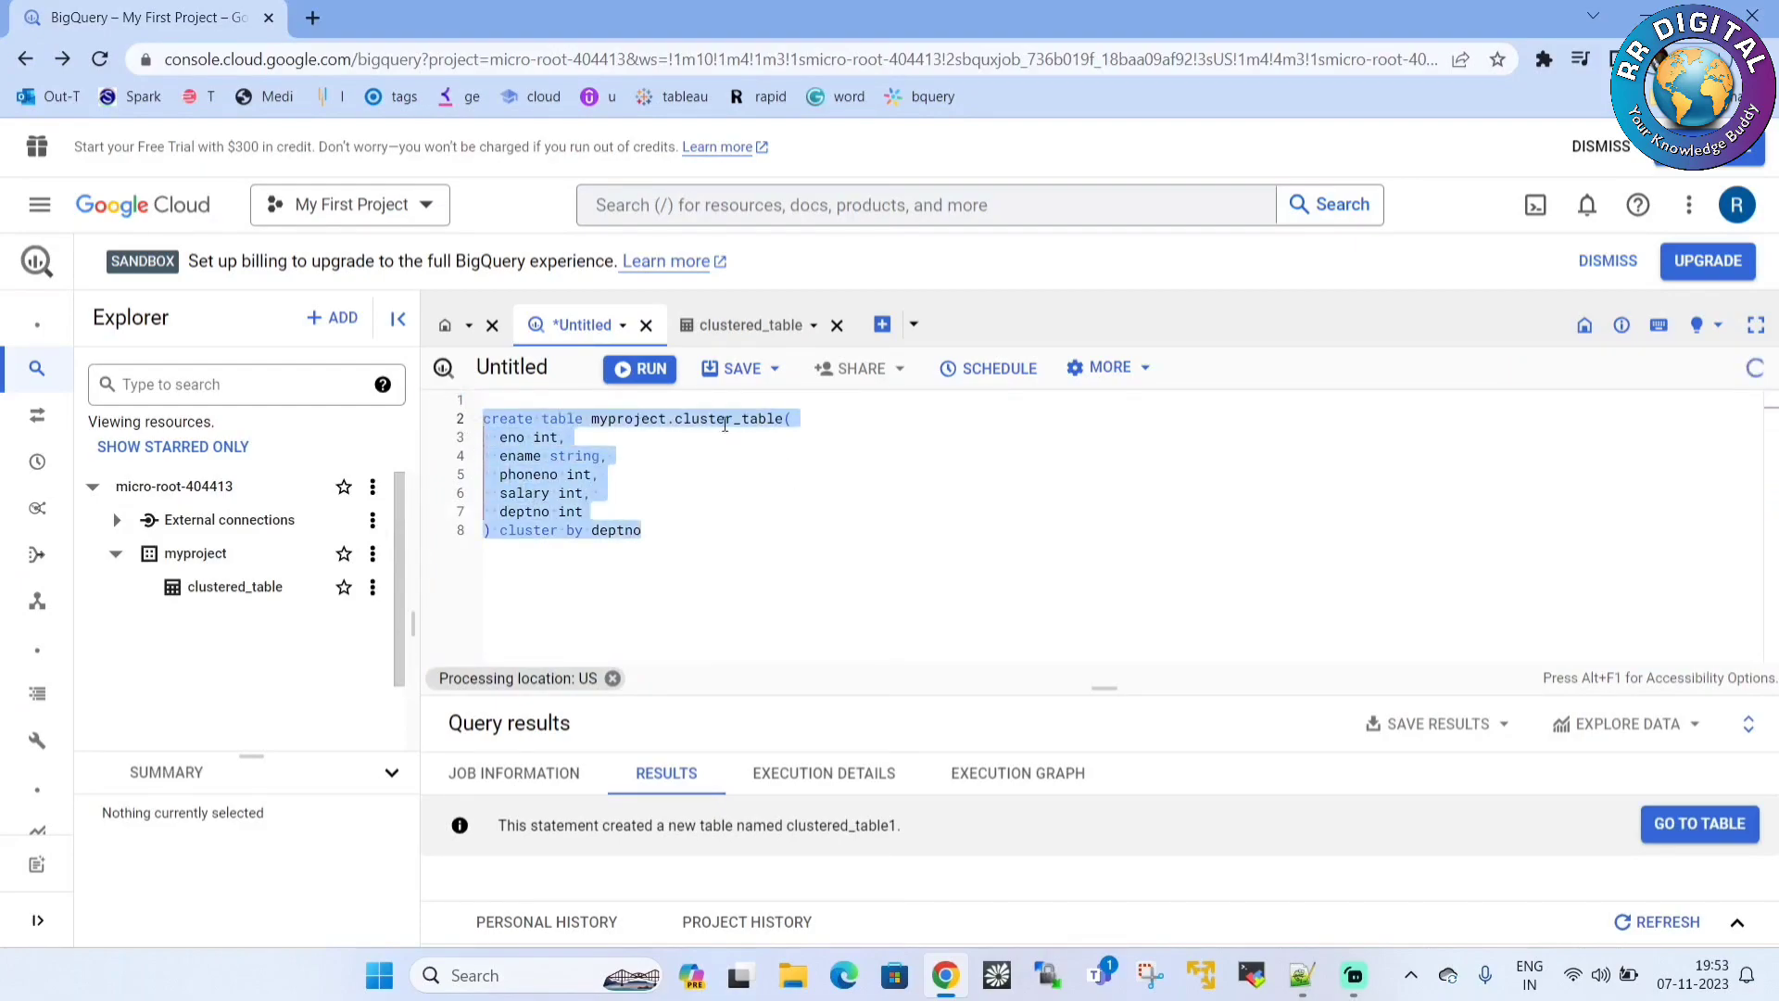
pyautogui.click(648, 369)
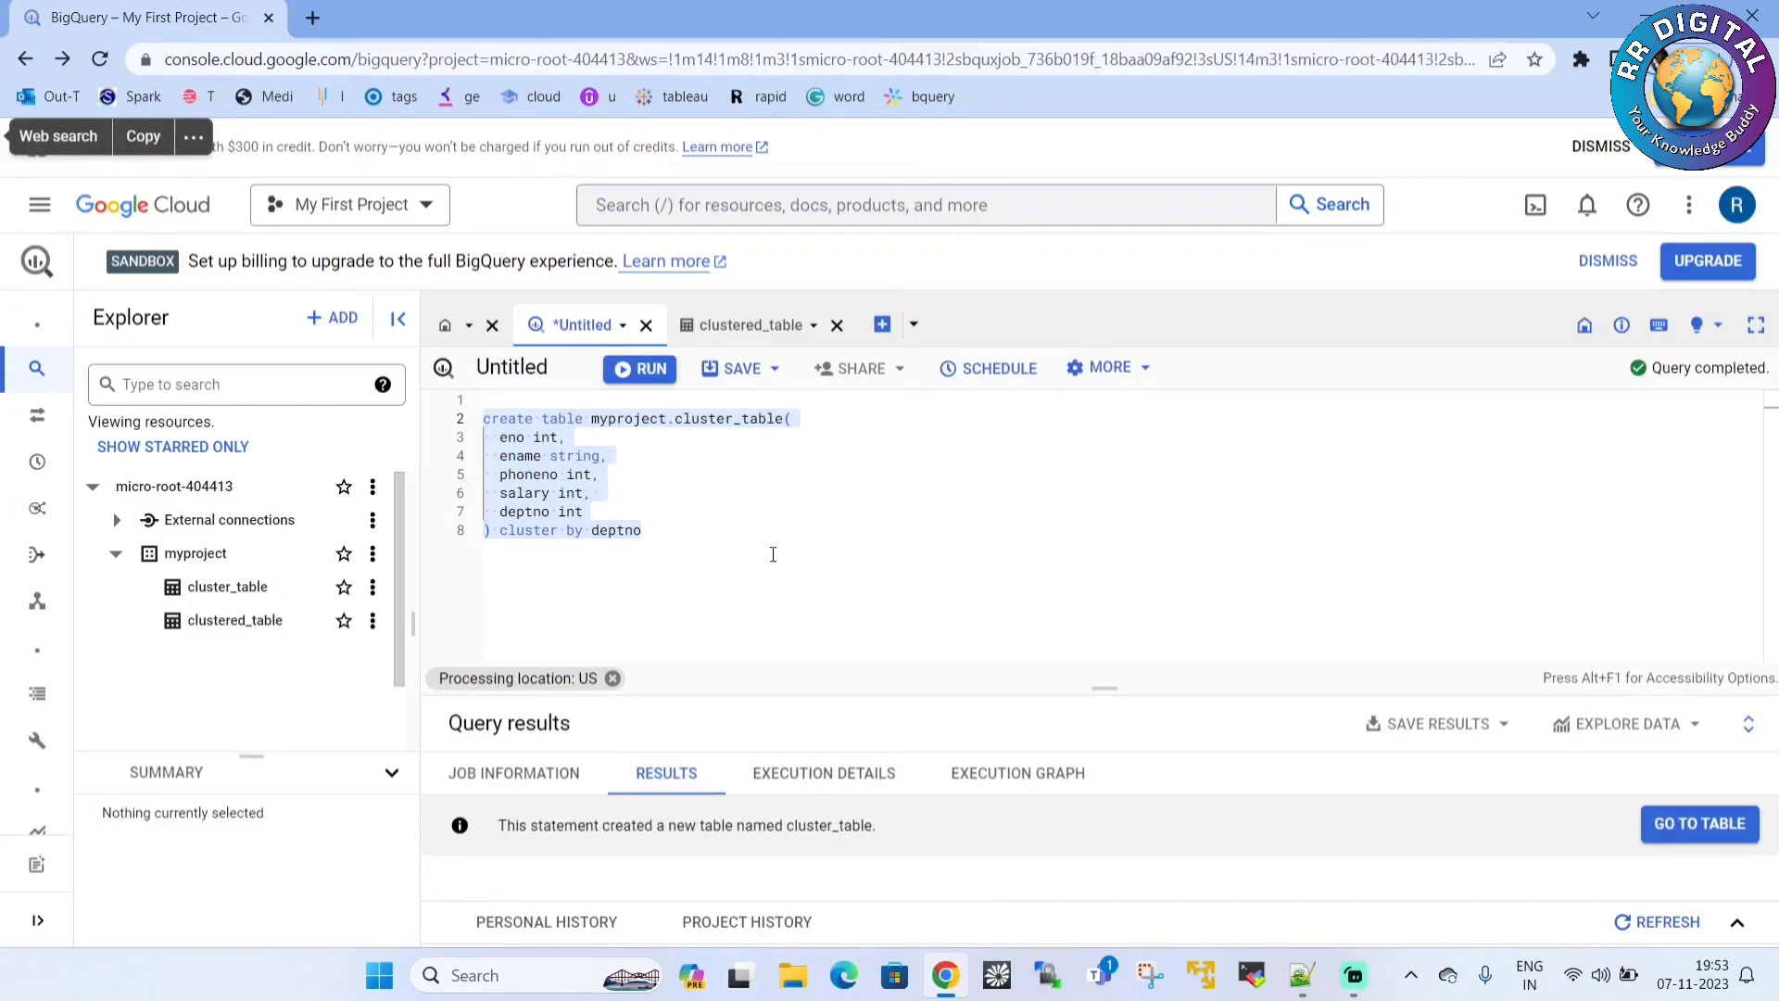
# Open the new cluster_table and check its clustering column in the table details.
pyautogui.click(230, 589)
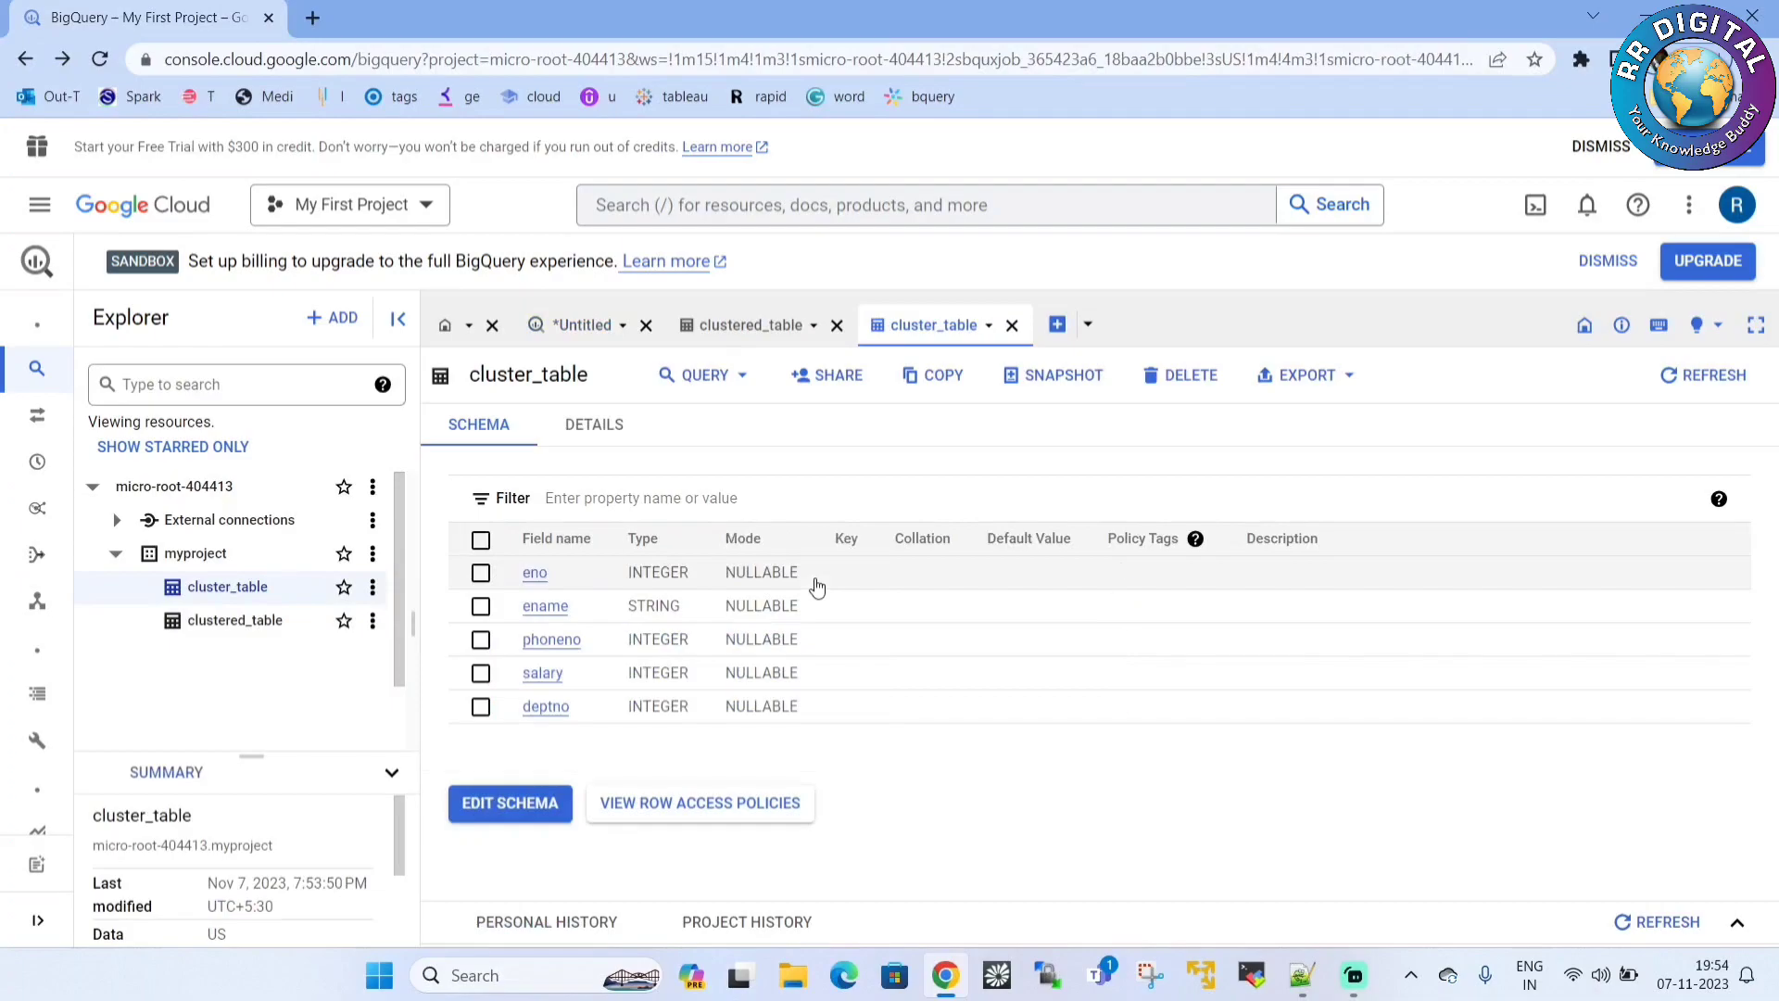
pyautogui.click(594, 428)
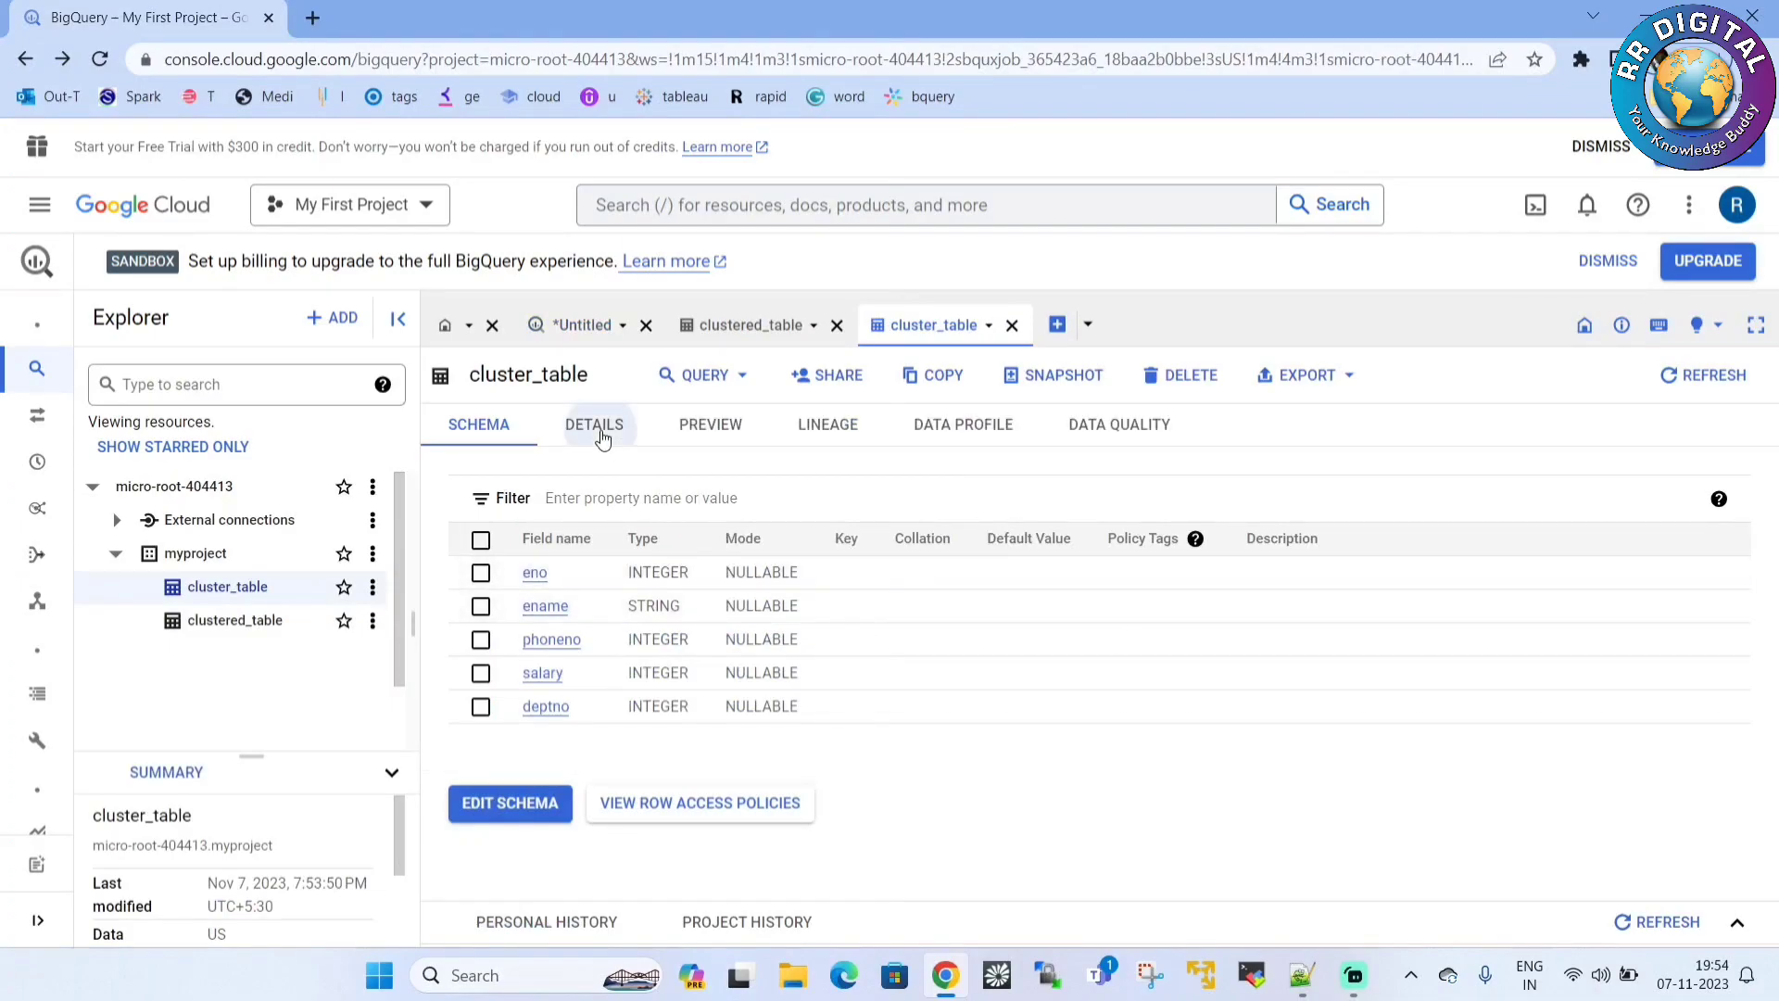
pyautogui.scroll(-1, 687, 678)
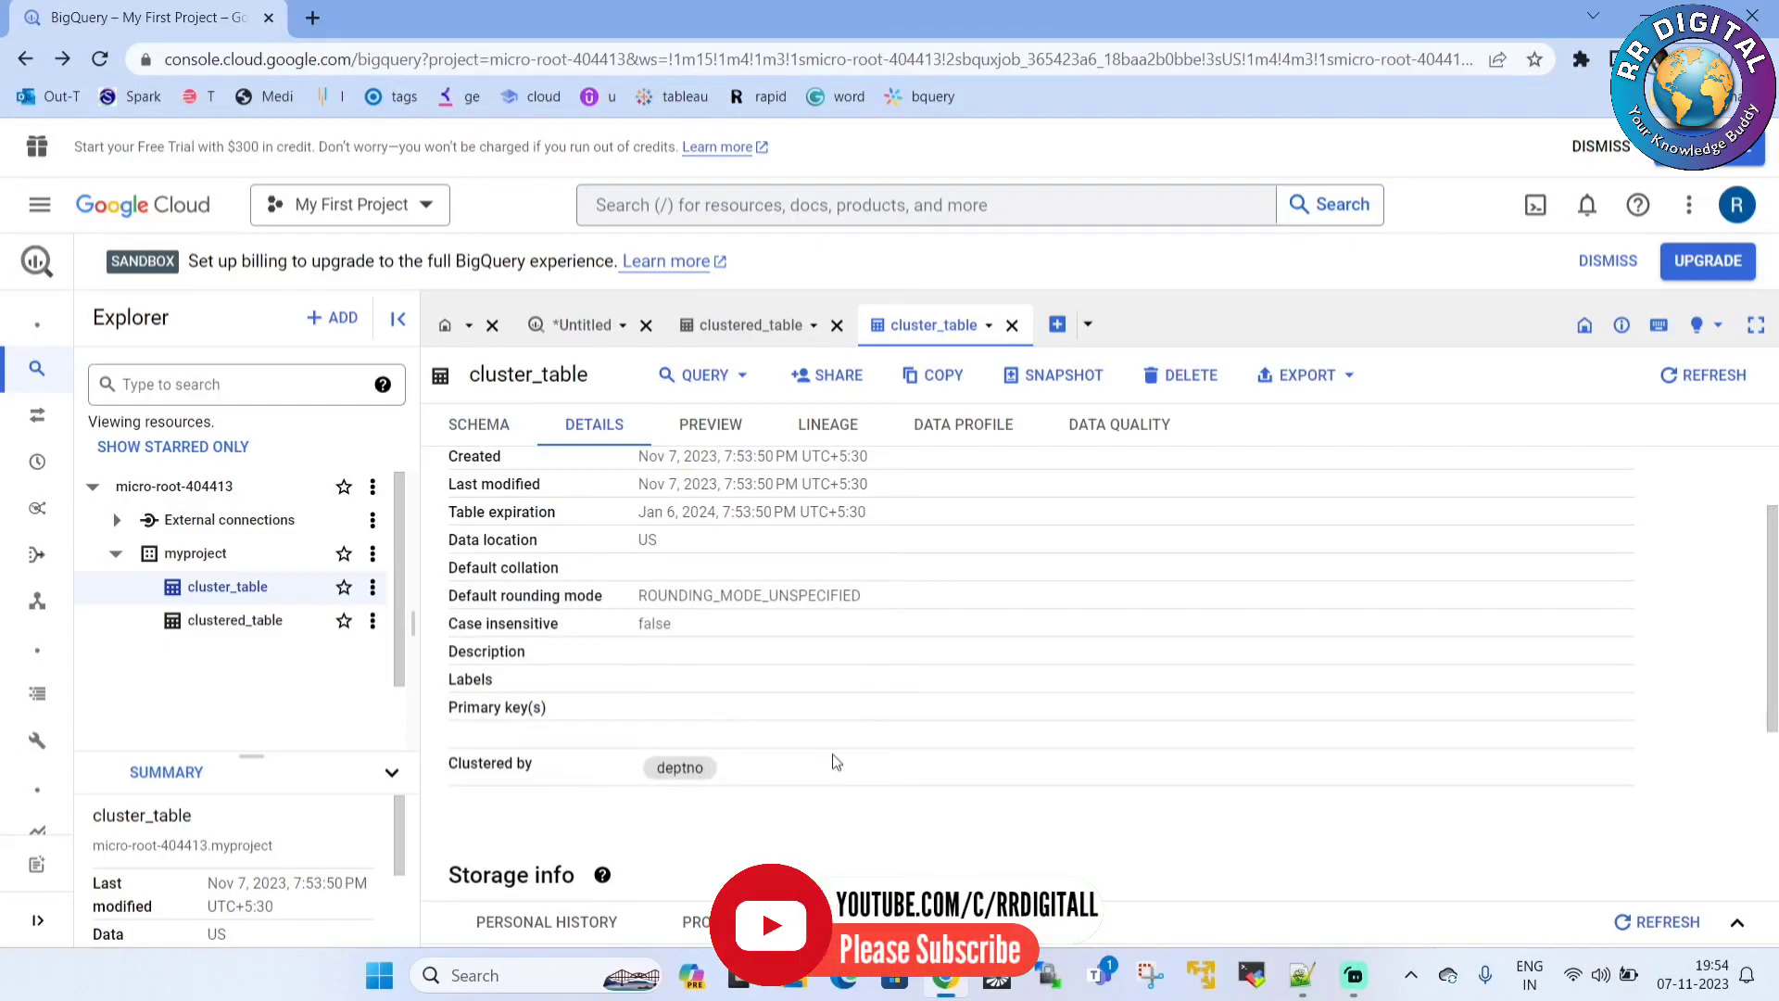
pyautogui.scroll(1, 835, 762)
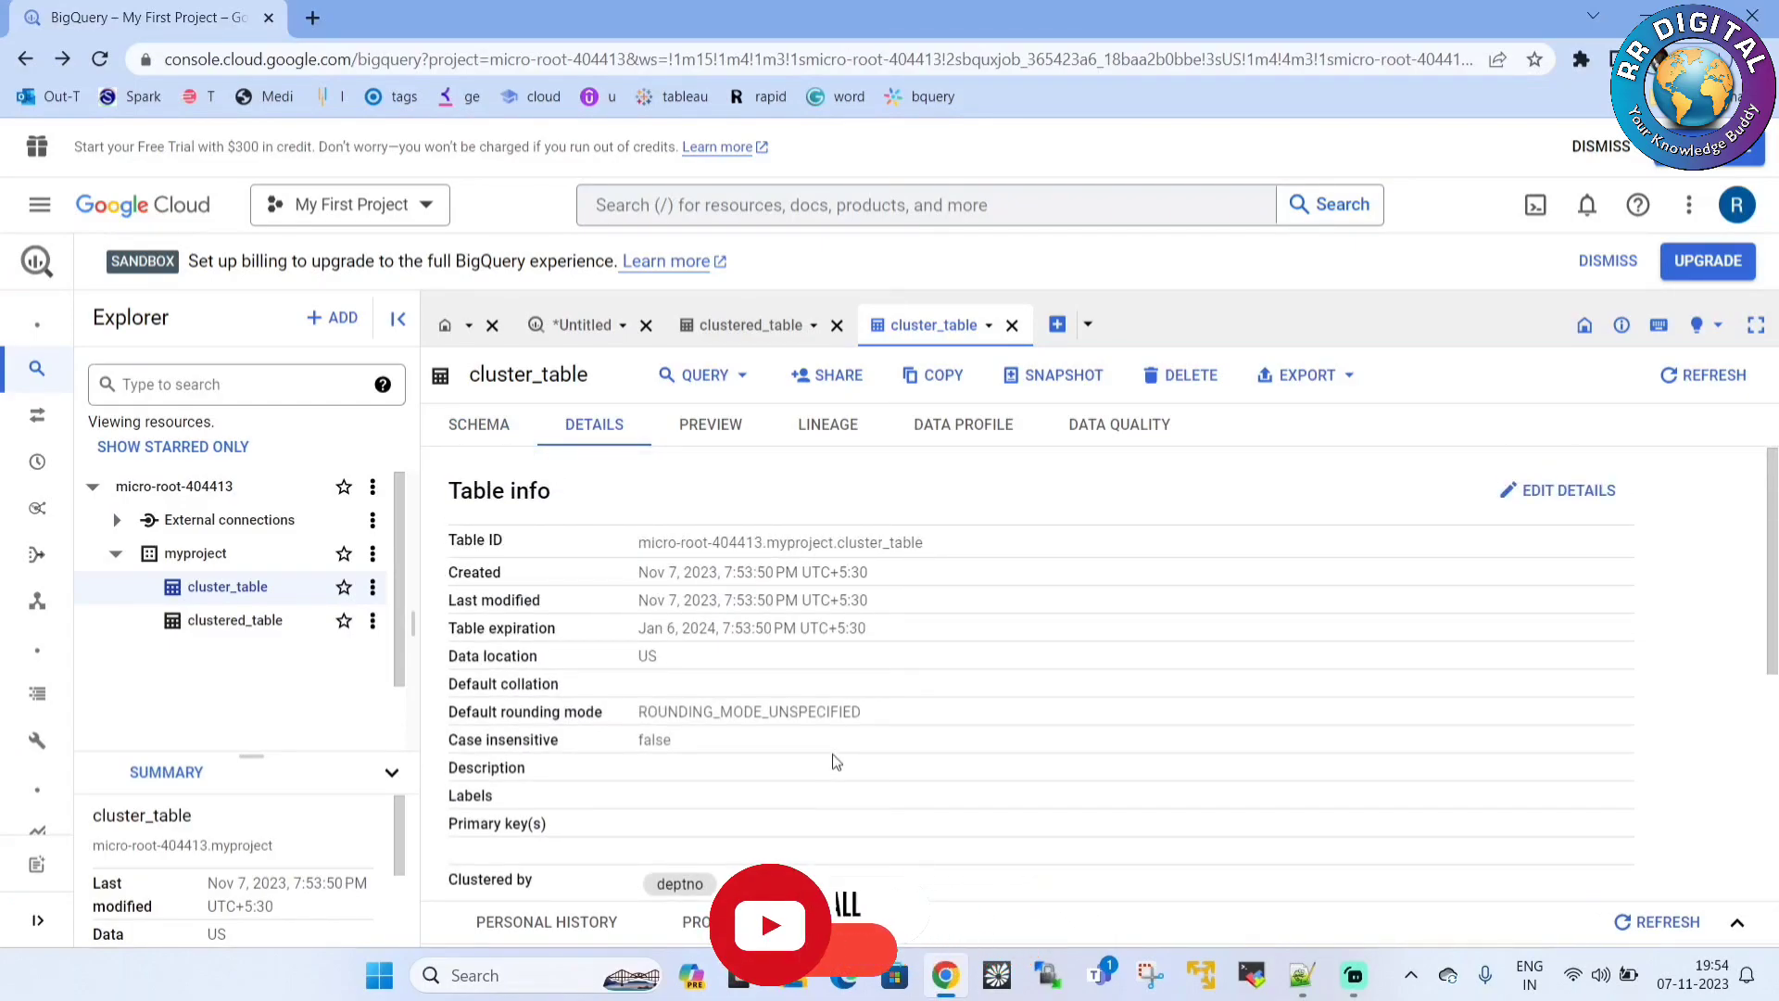
# Return to the untitled query and change the table name in the statement to cluster_table1.
pyautogui.click(582, 325)
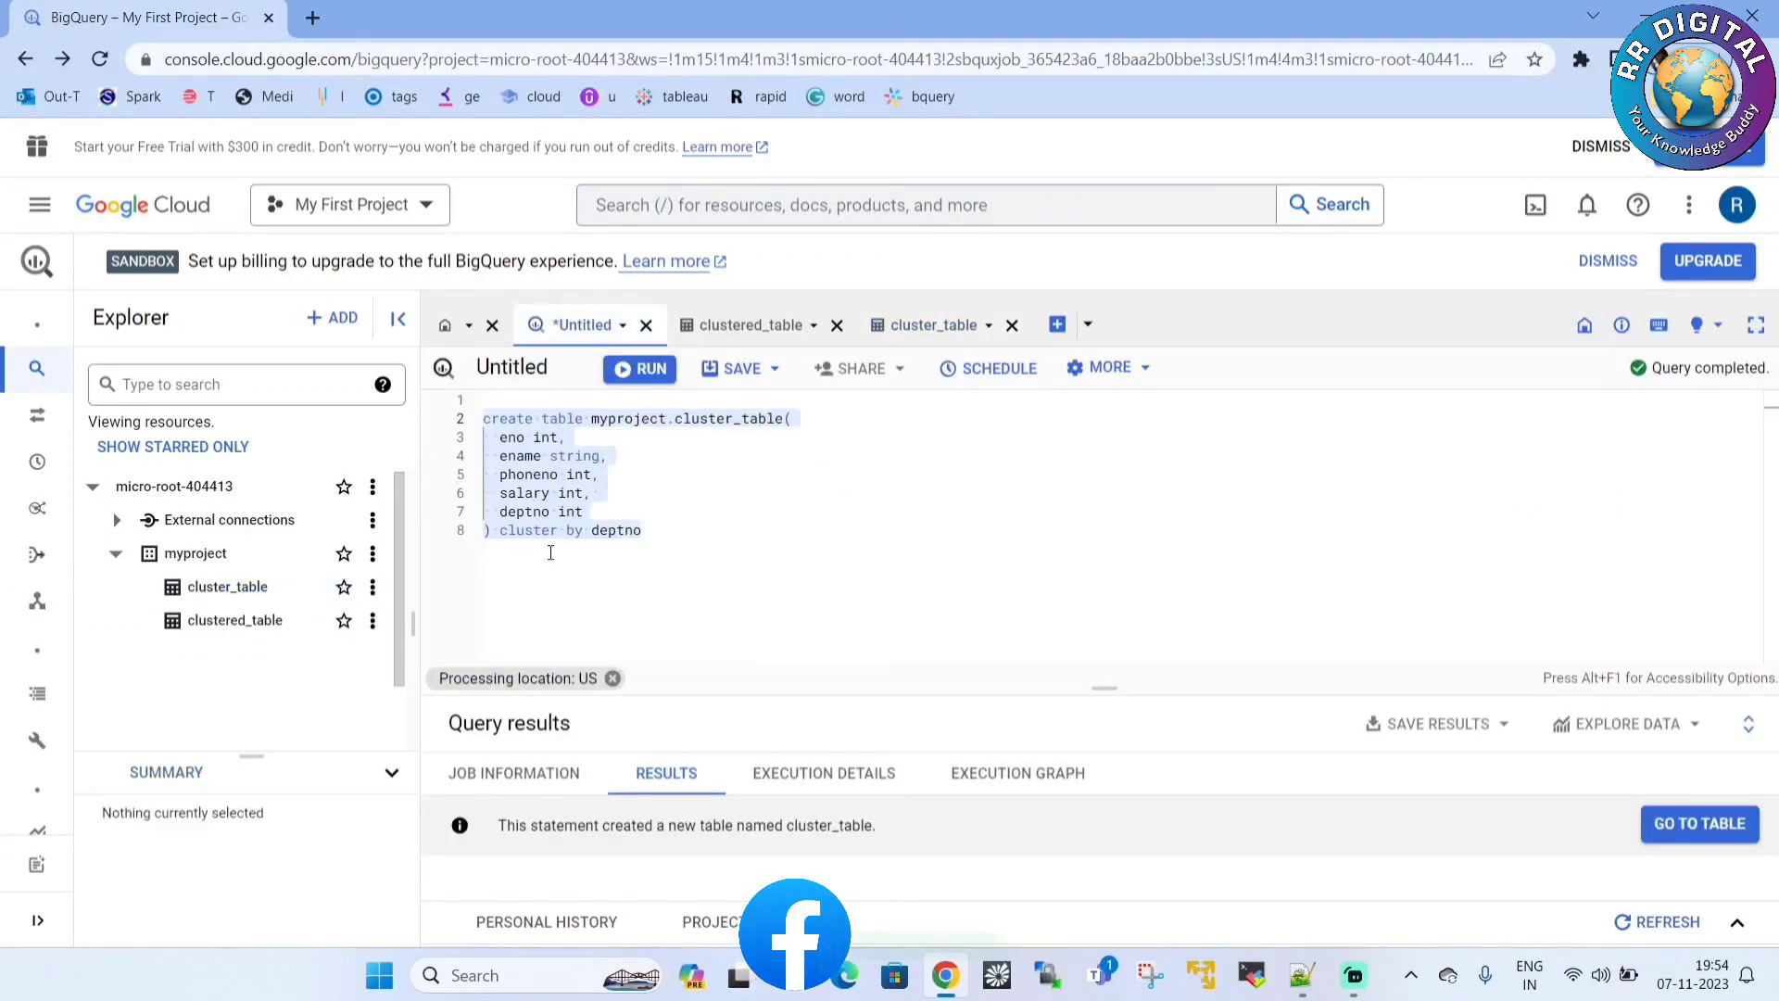
pyautogui.click(663, 531)
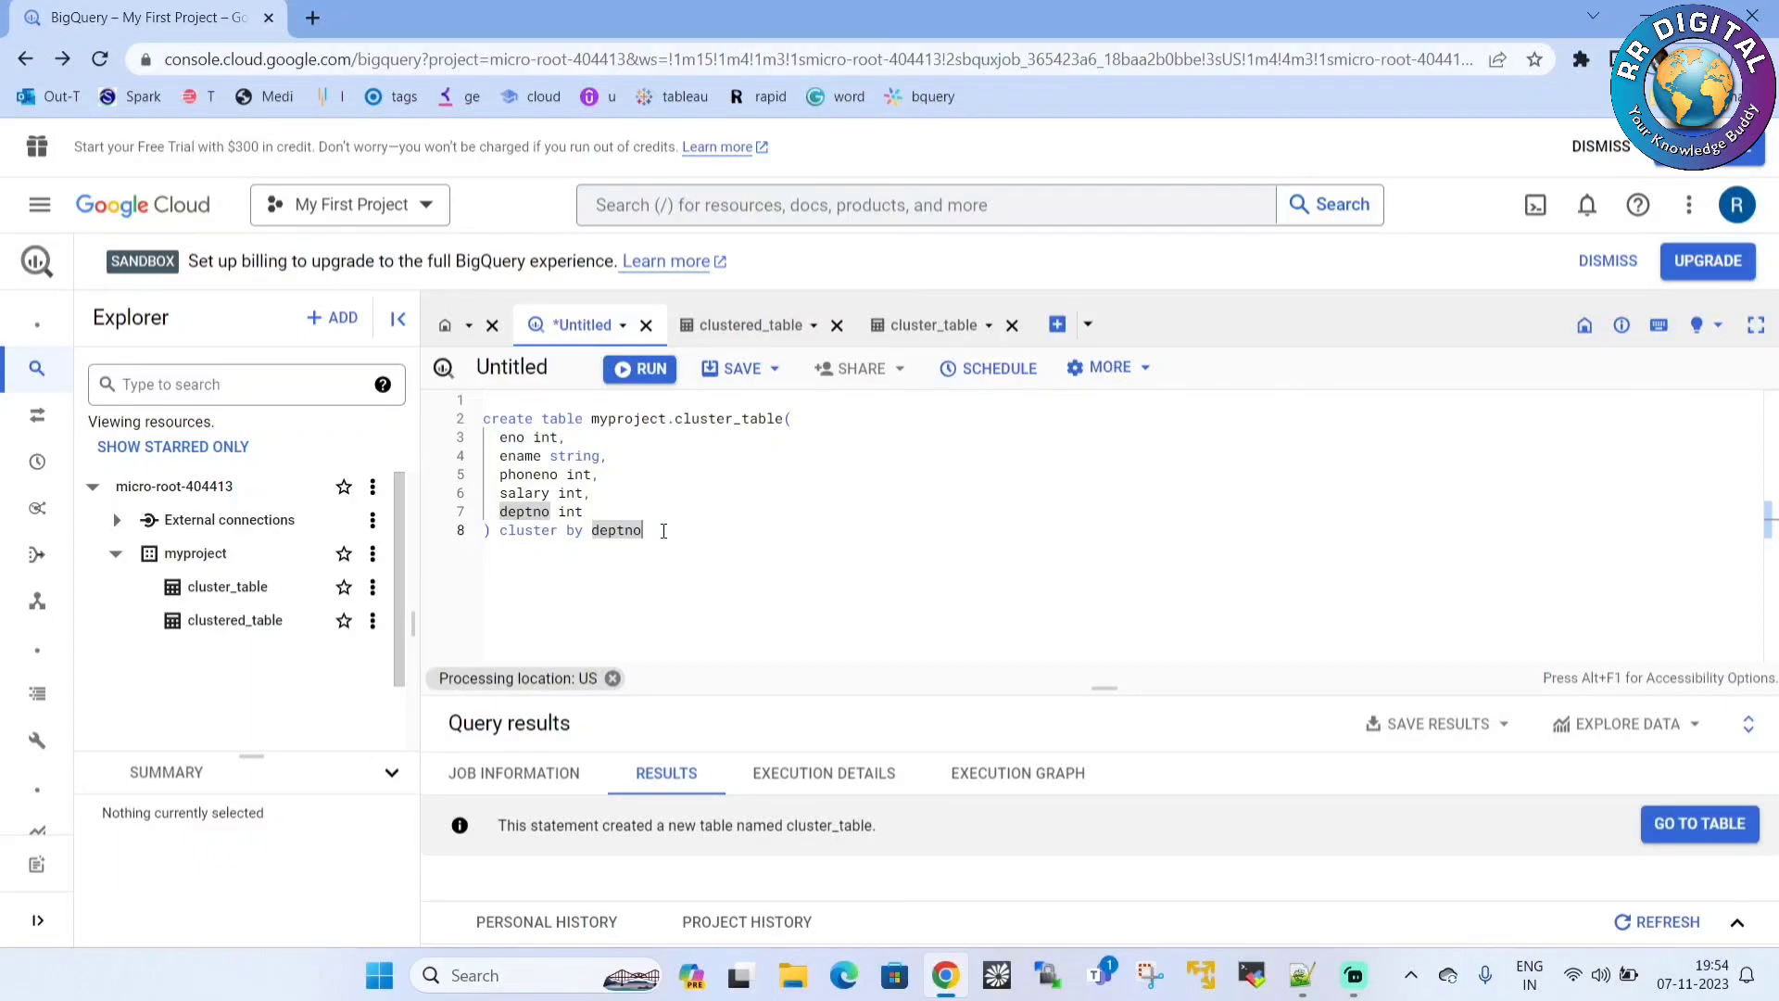
pyautogui.click(783, 419)
pyautogui.write('1')
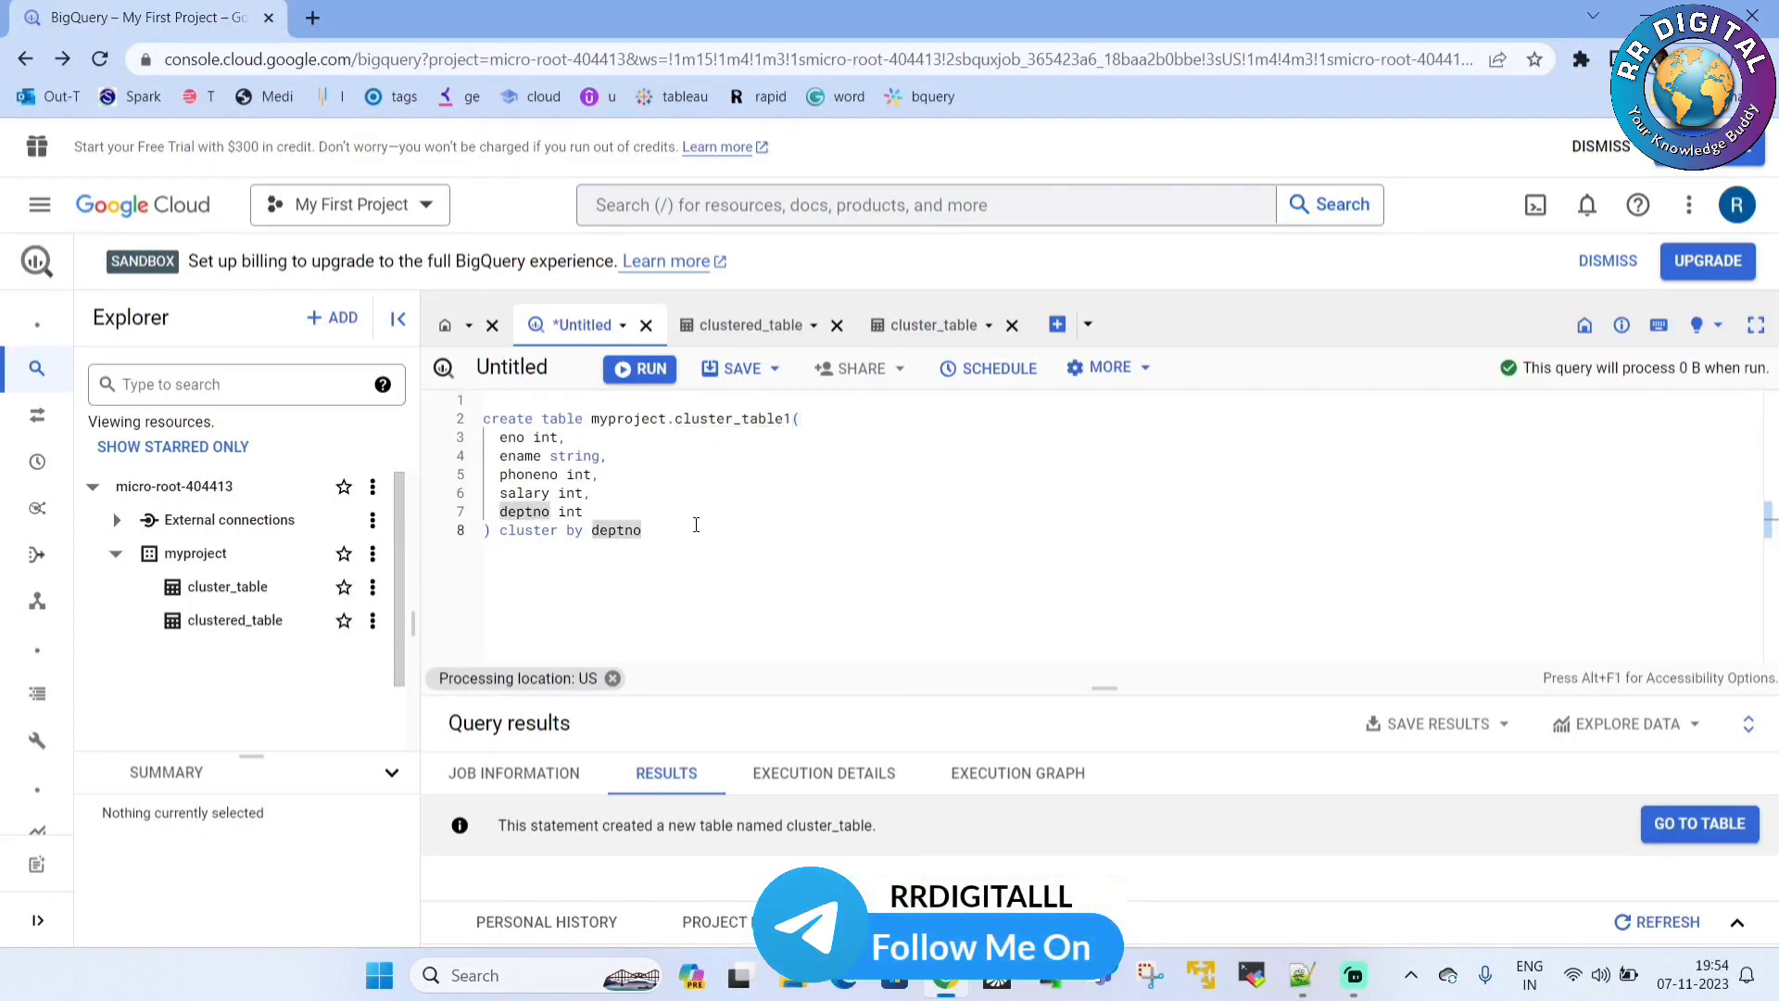
# Append an as ( ) clause after cluster by deptno containing select *from myproject.clustered_table.
pyautogui.click(696, 525)
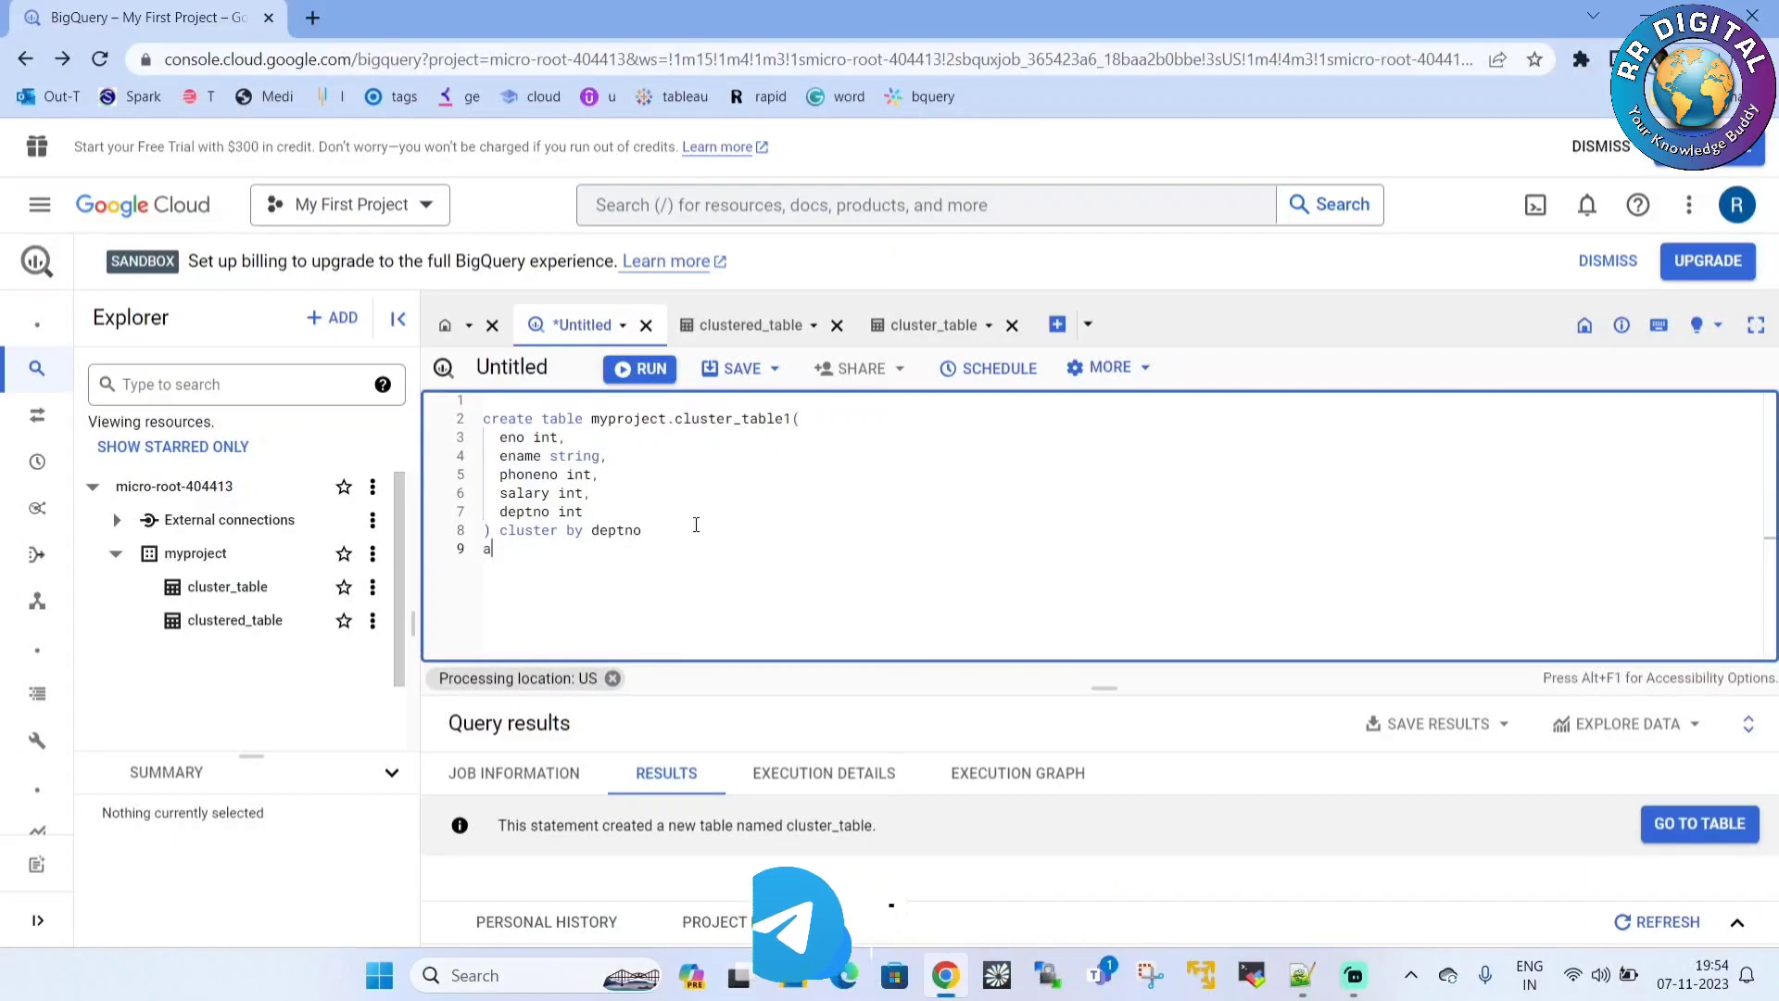
pyautogui.press('Return')
pyautogui.write('as')
pyautogui.press('Return')
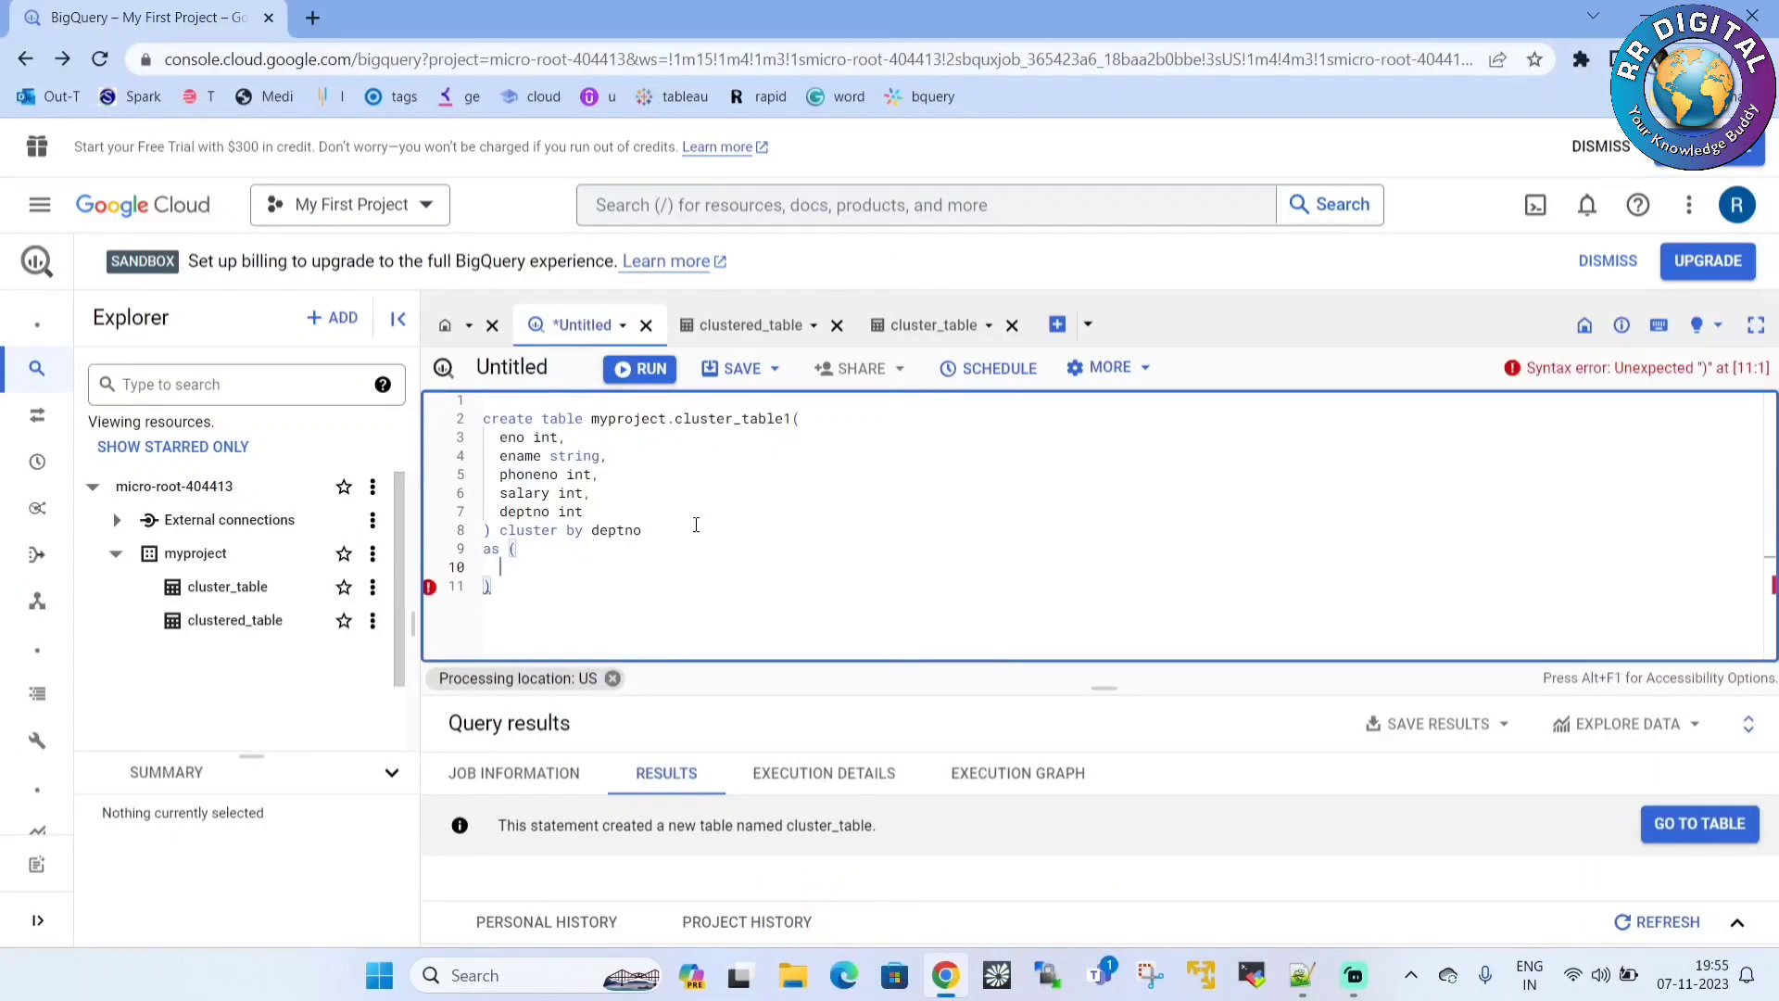
pyautogui.write('select *from ')
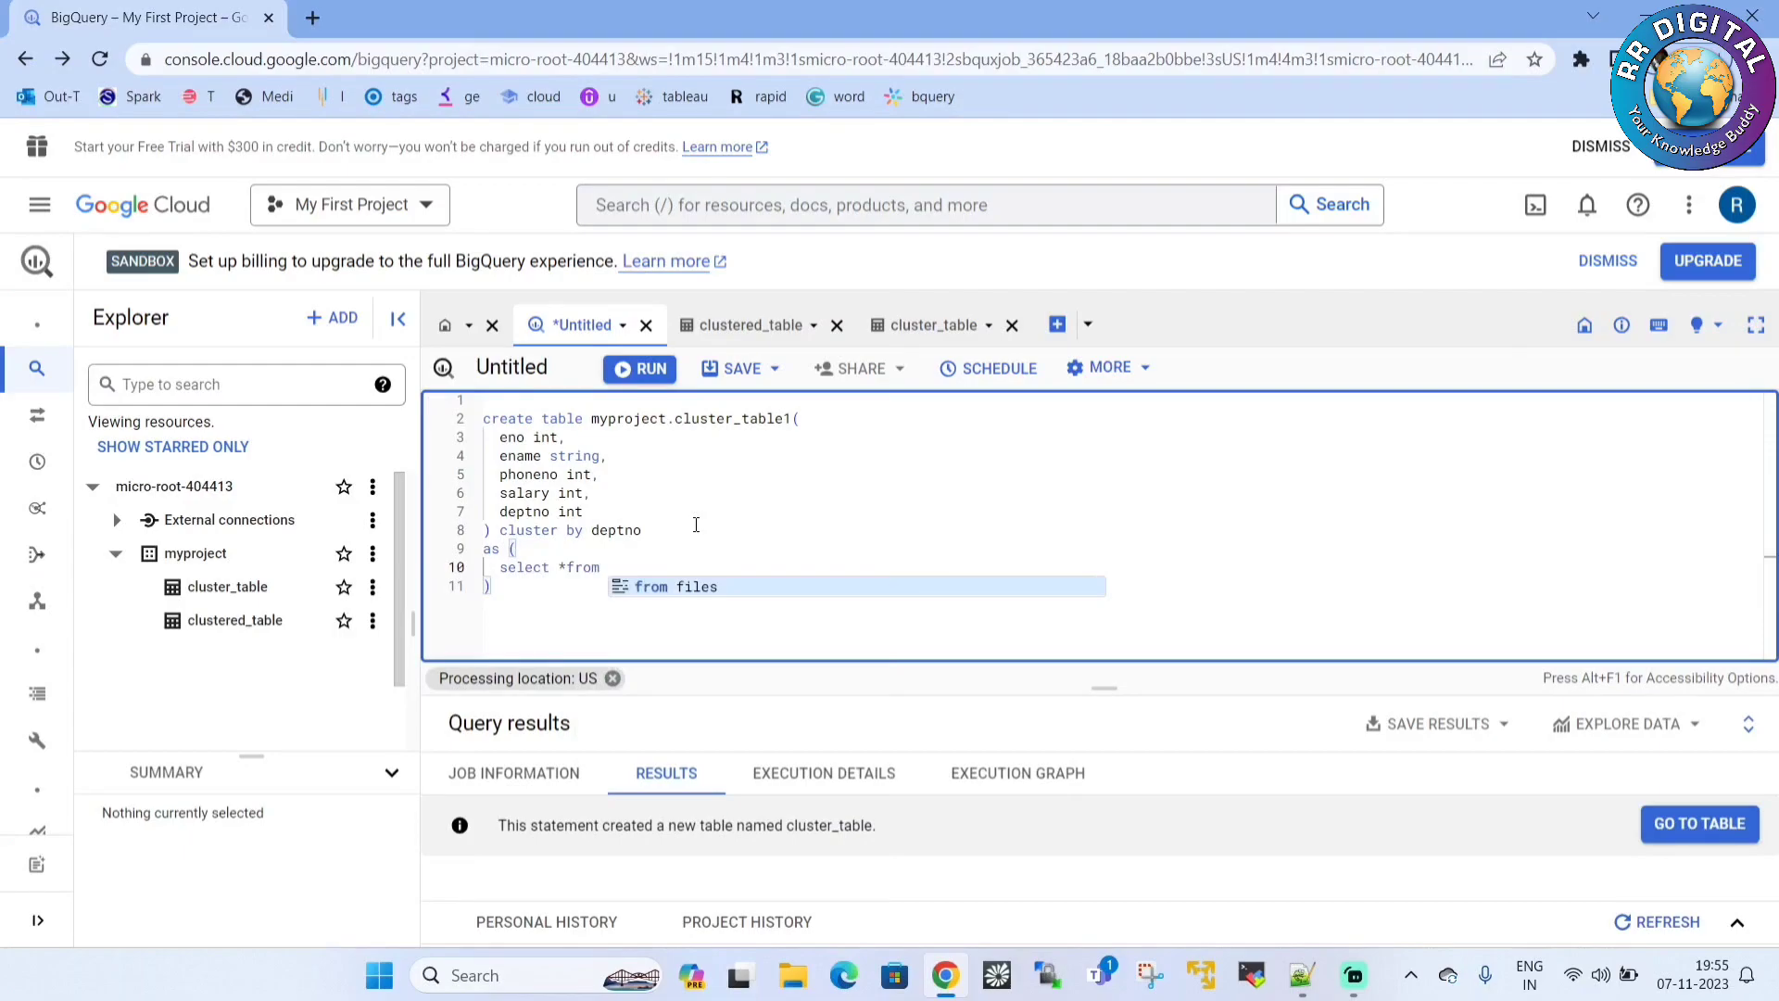
pyautogui.write('myproject.')
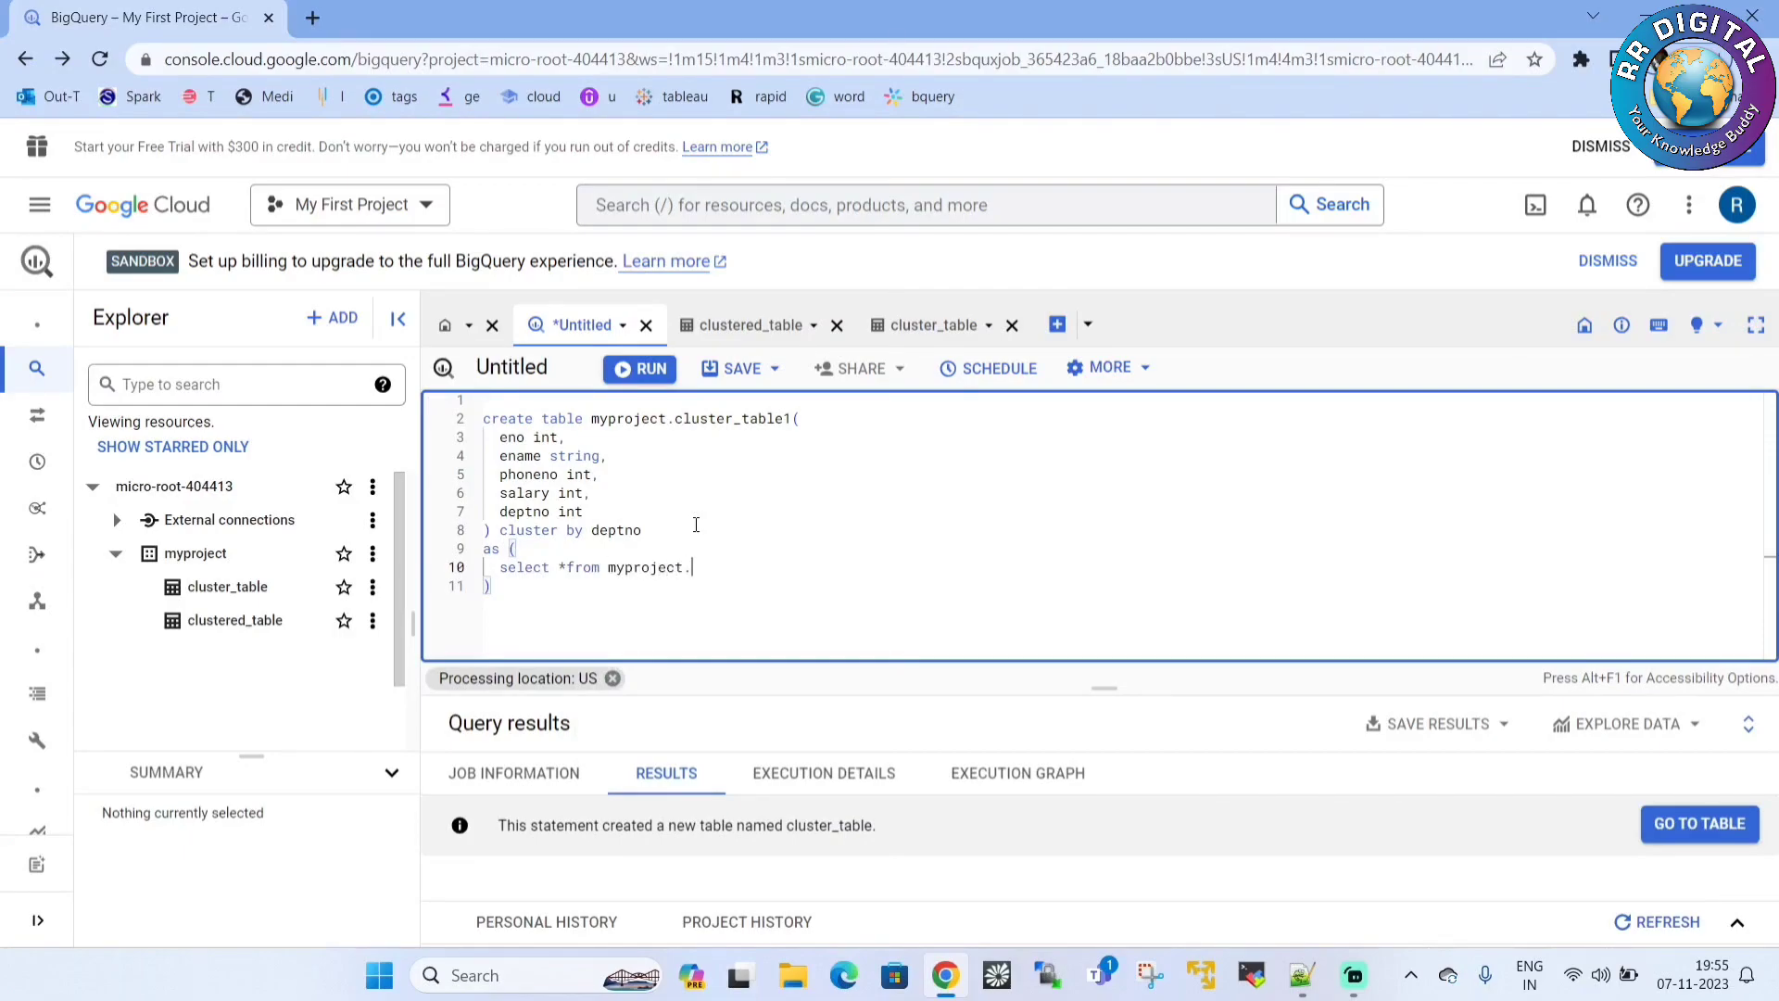
pyautogui.write('clustered_table')
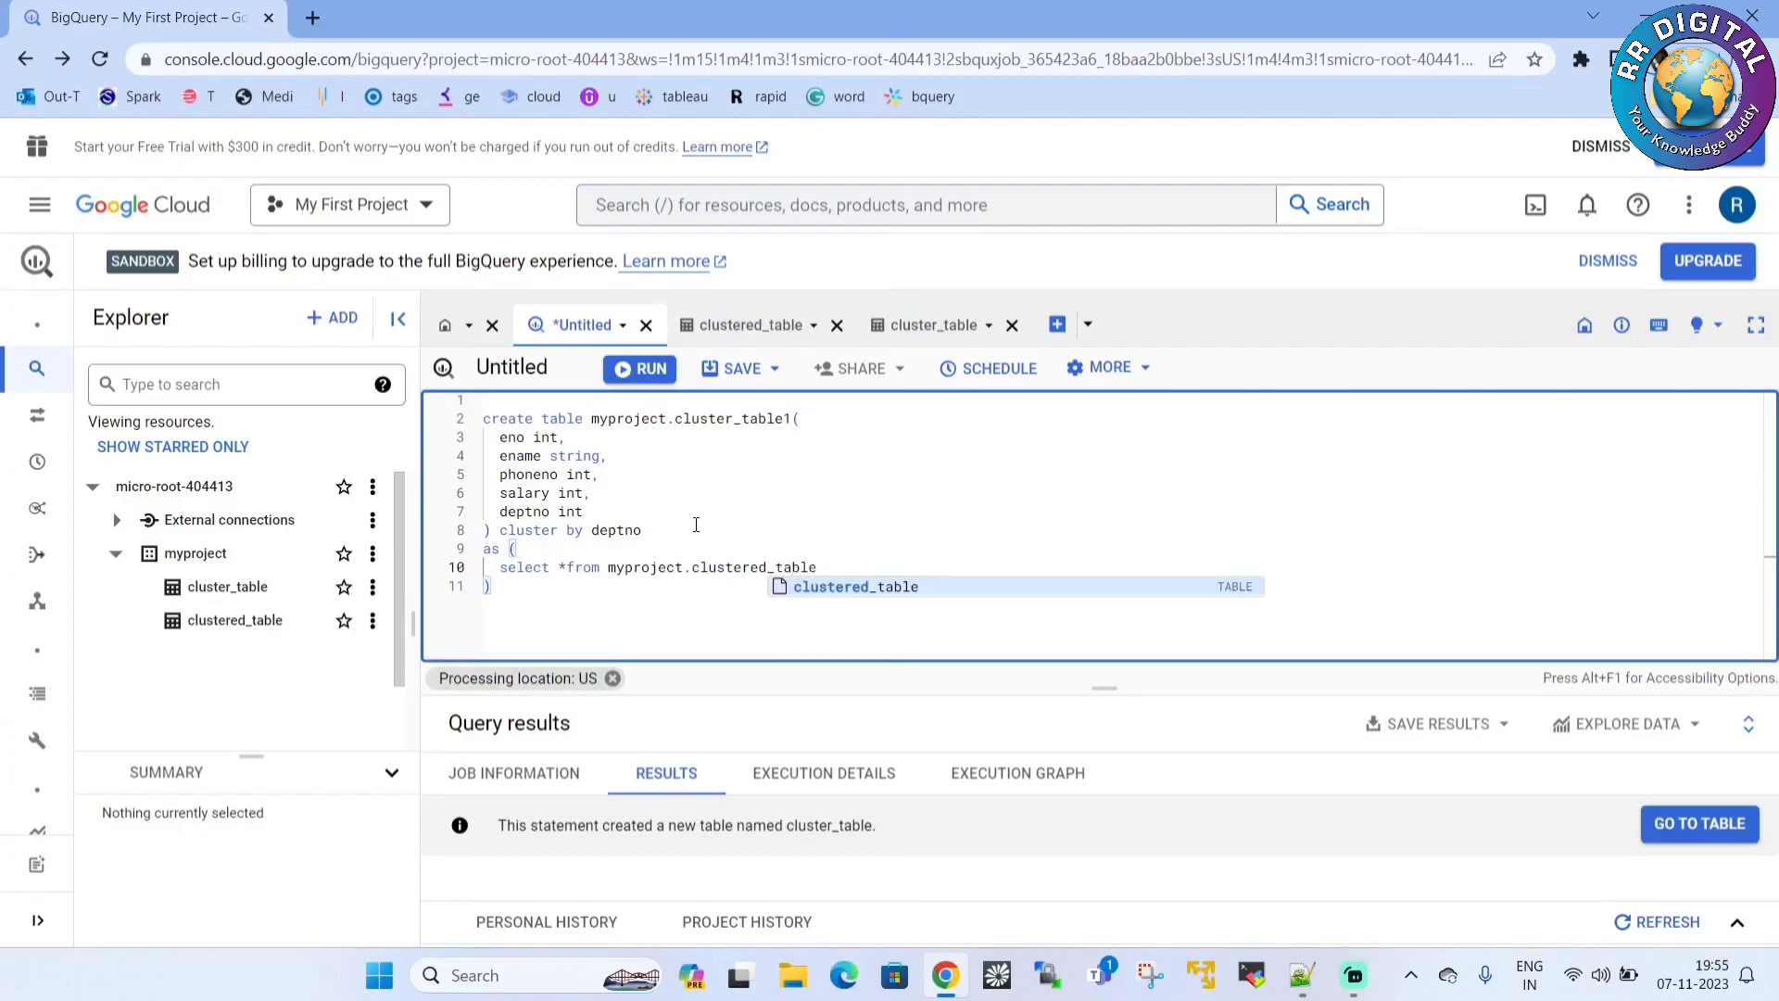
pyautogui.click(750, 496)
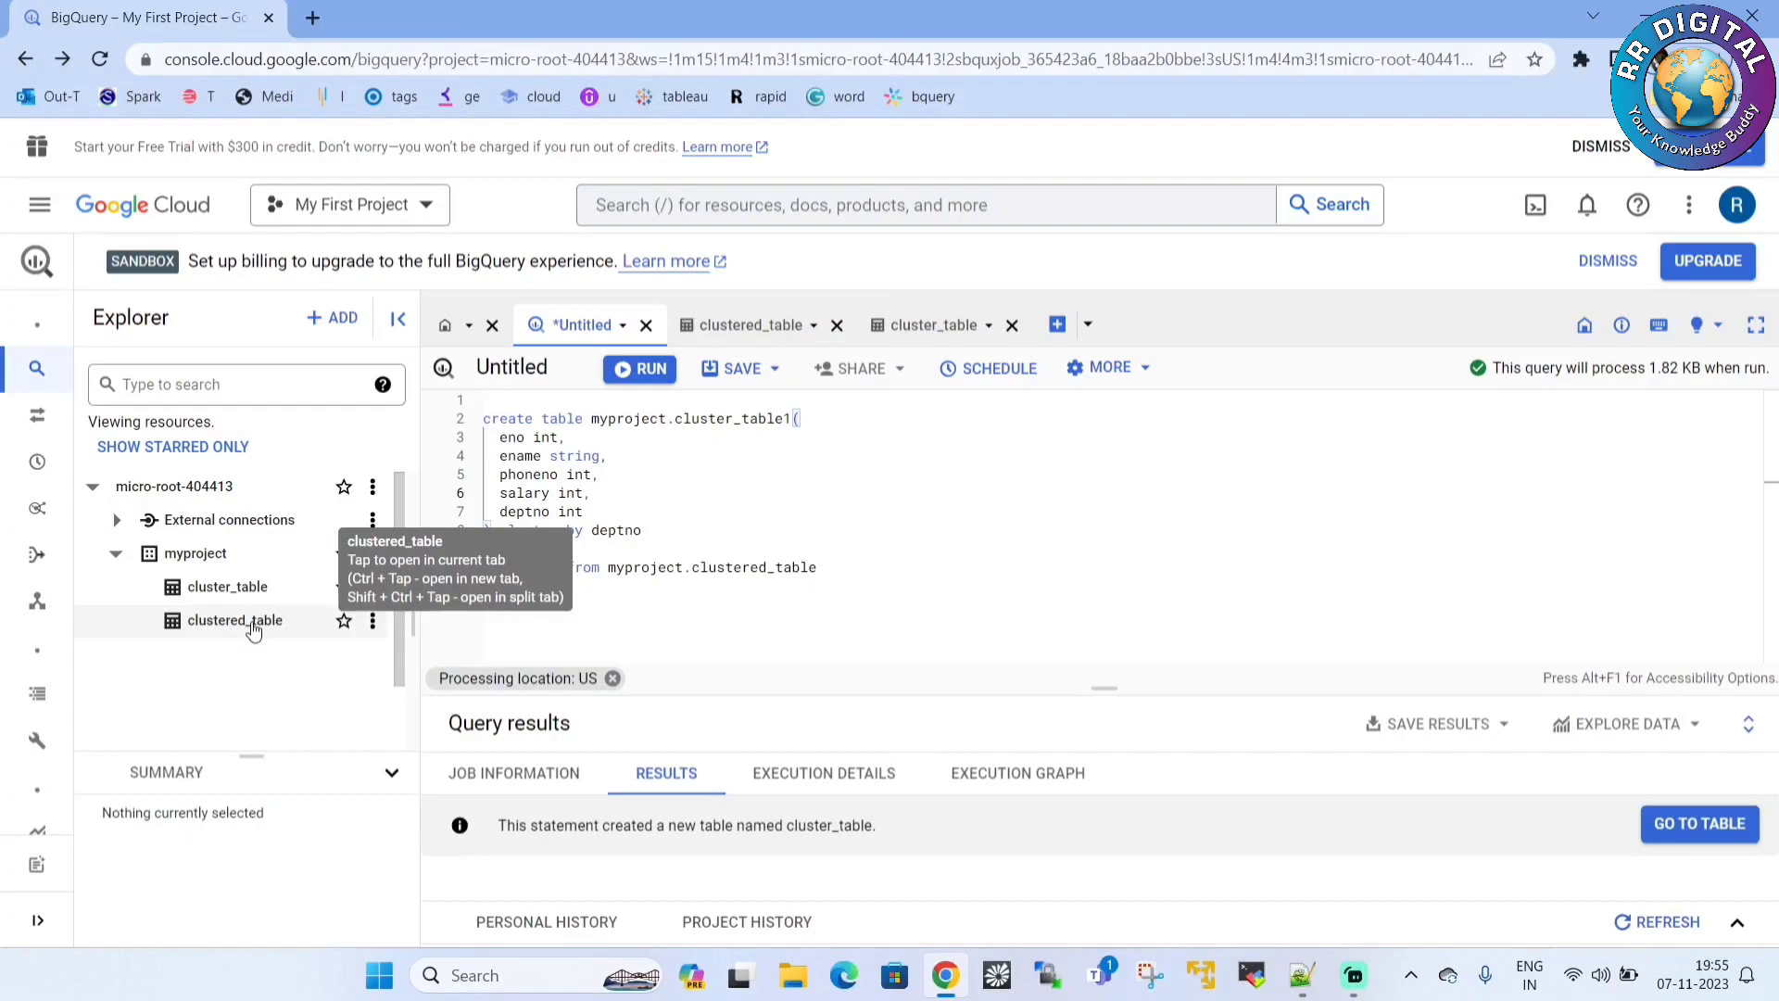
pyautogui.doubleClick(762, 418)
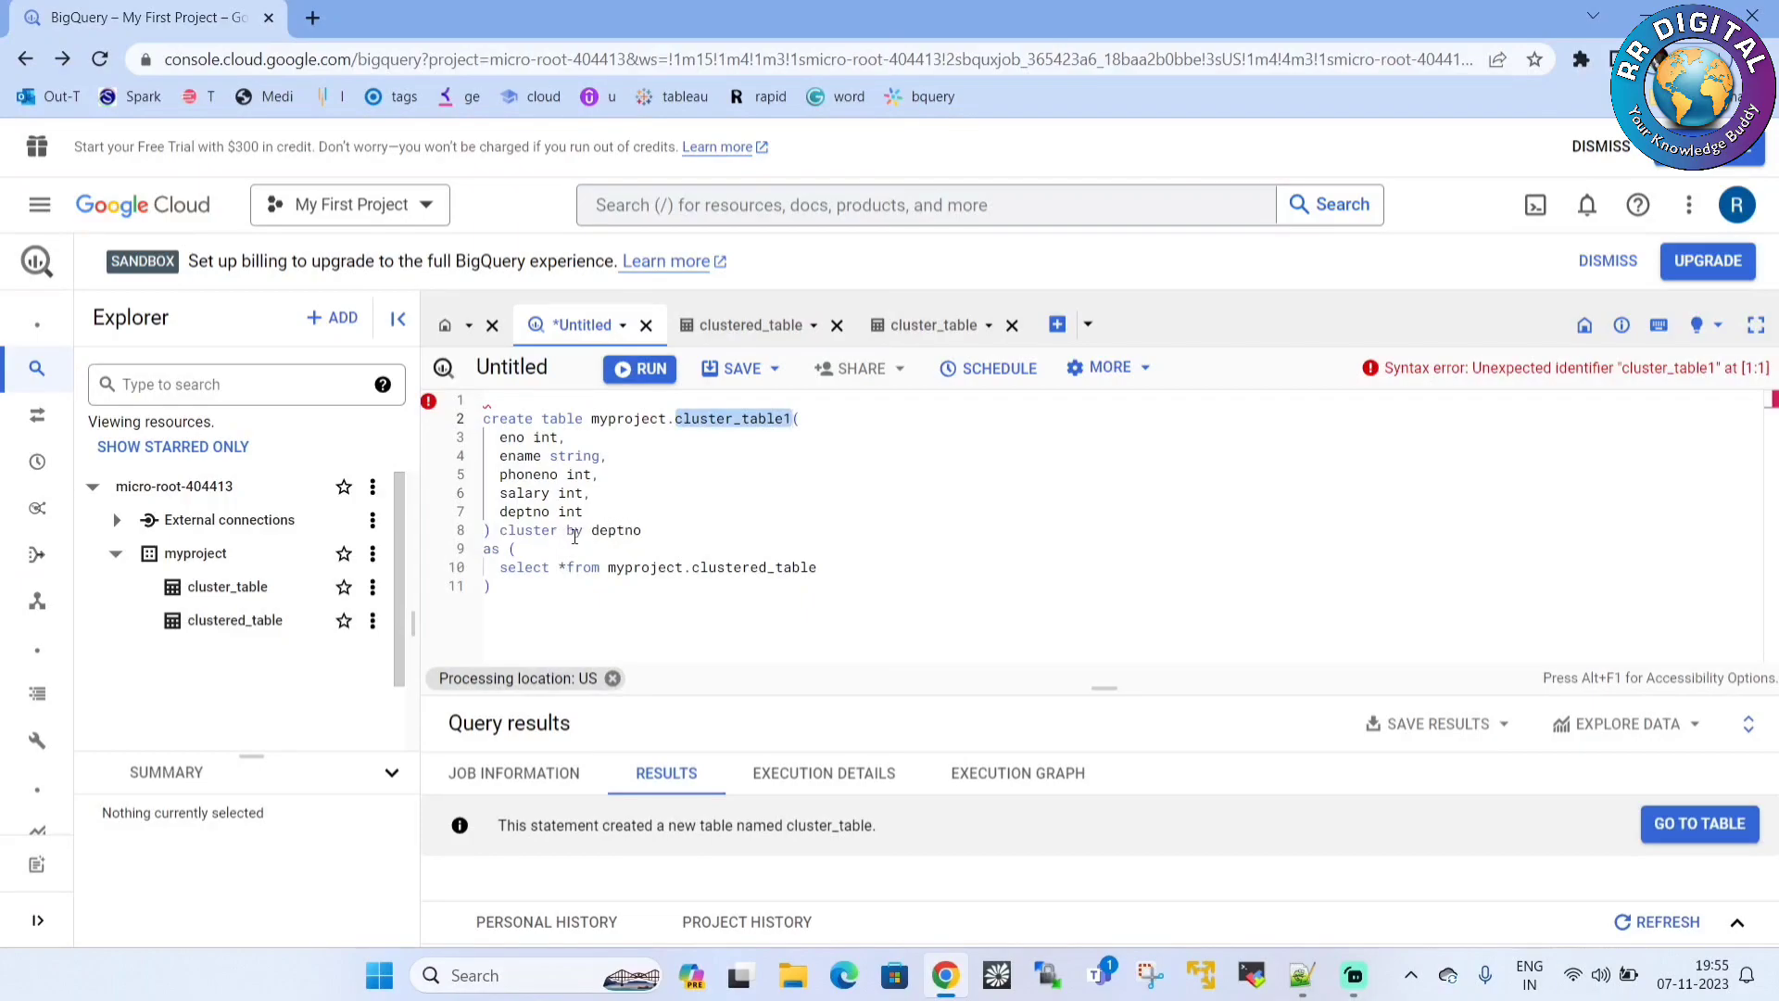
# Run the whole create table statement for myproject.cluster_table1, including its cluster by deptno and as select clauses.
pyautogui.moveTo(582, 531); pyautogui.dragTo(499, 530)
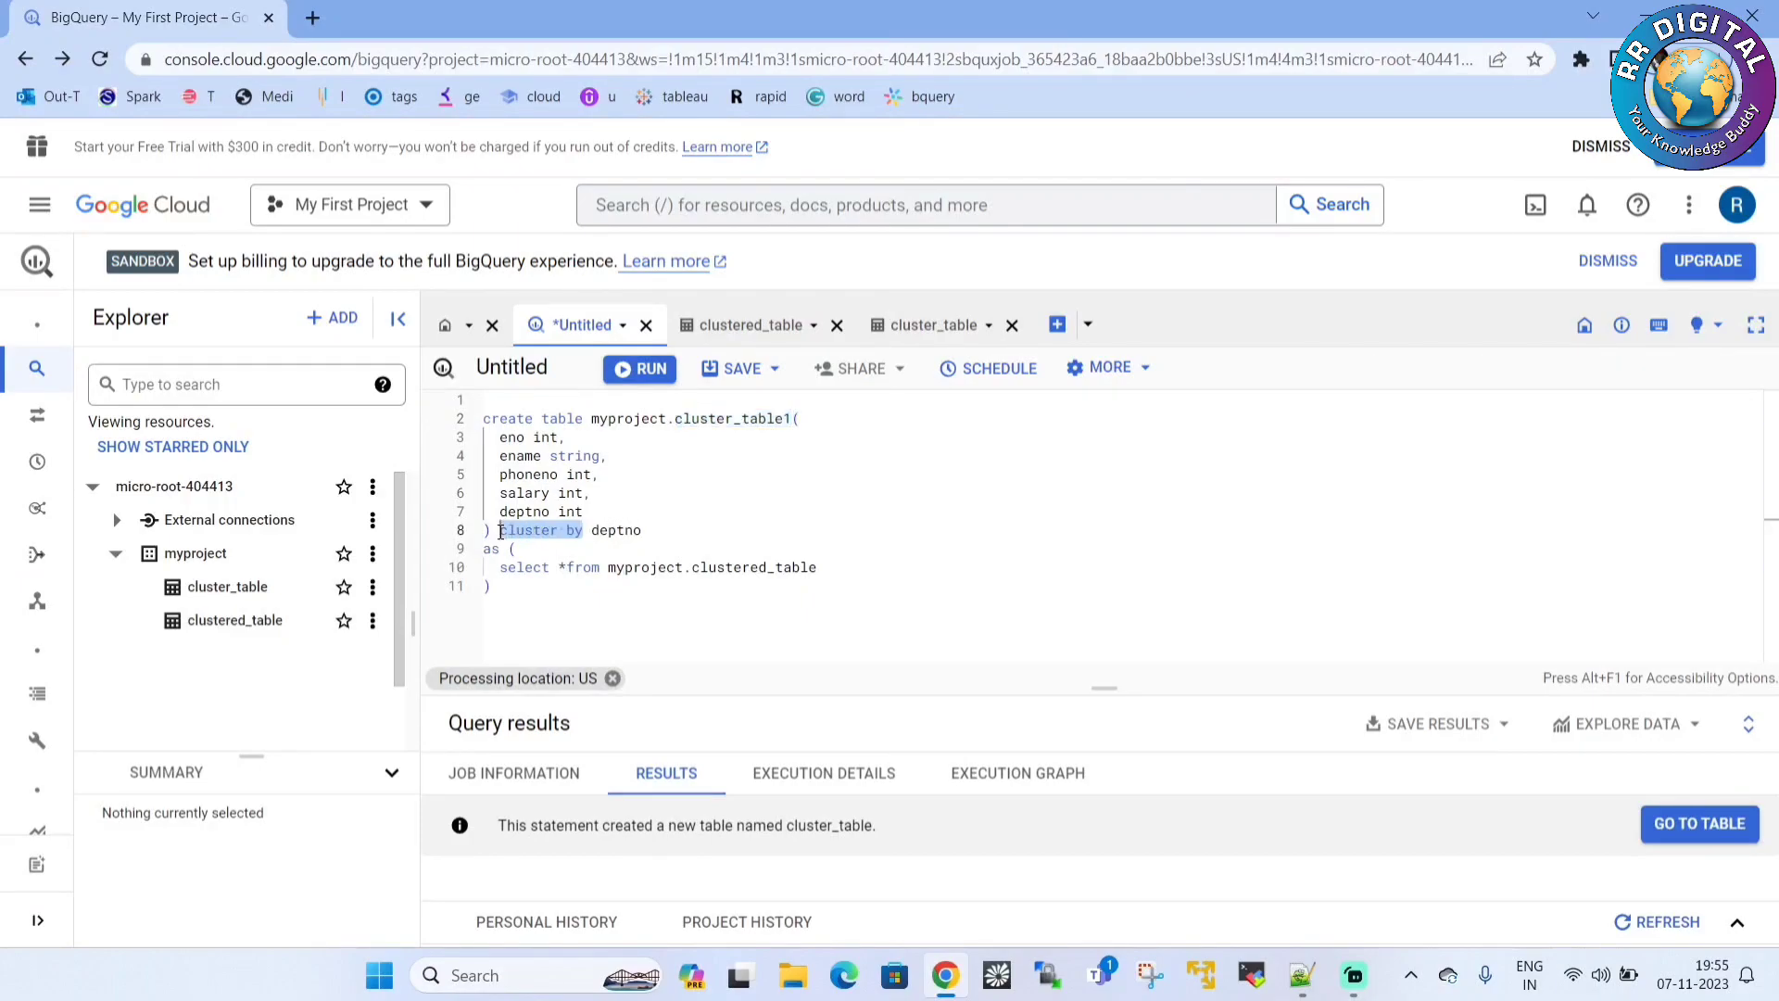
pyautogui.click(533, 586)
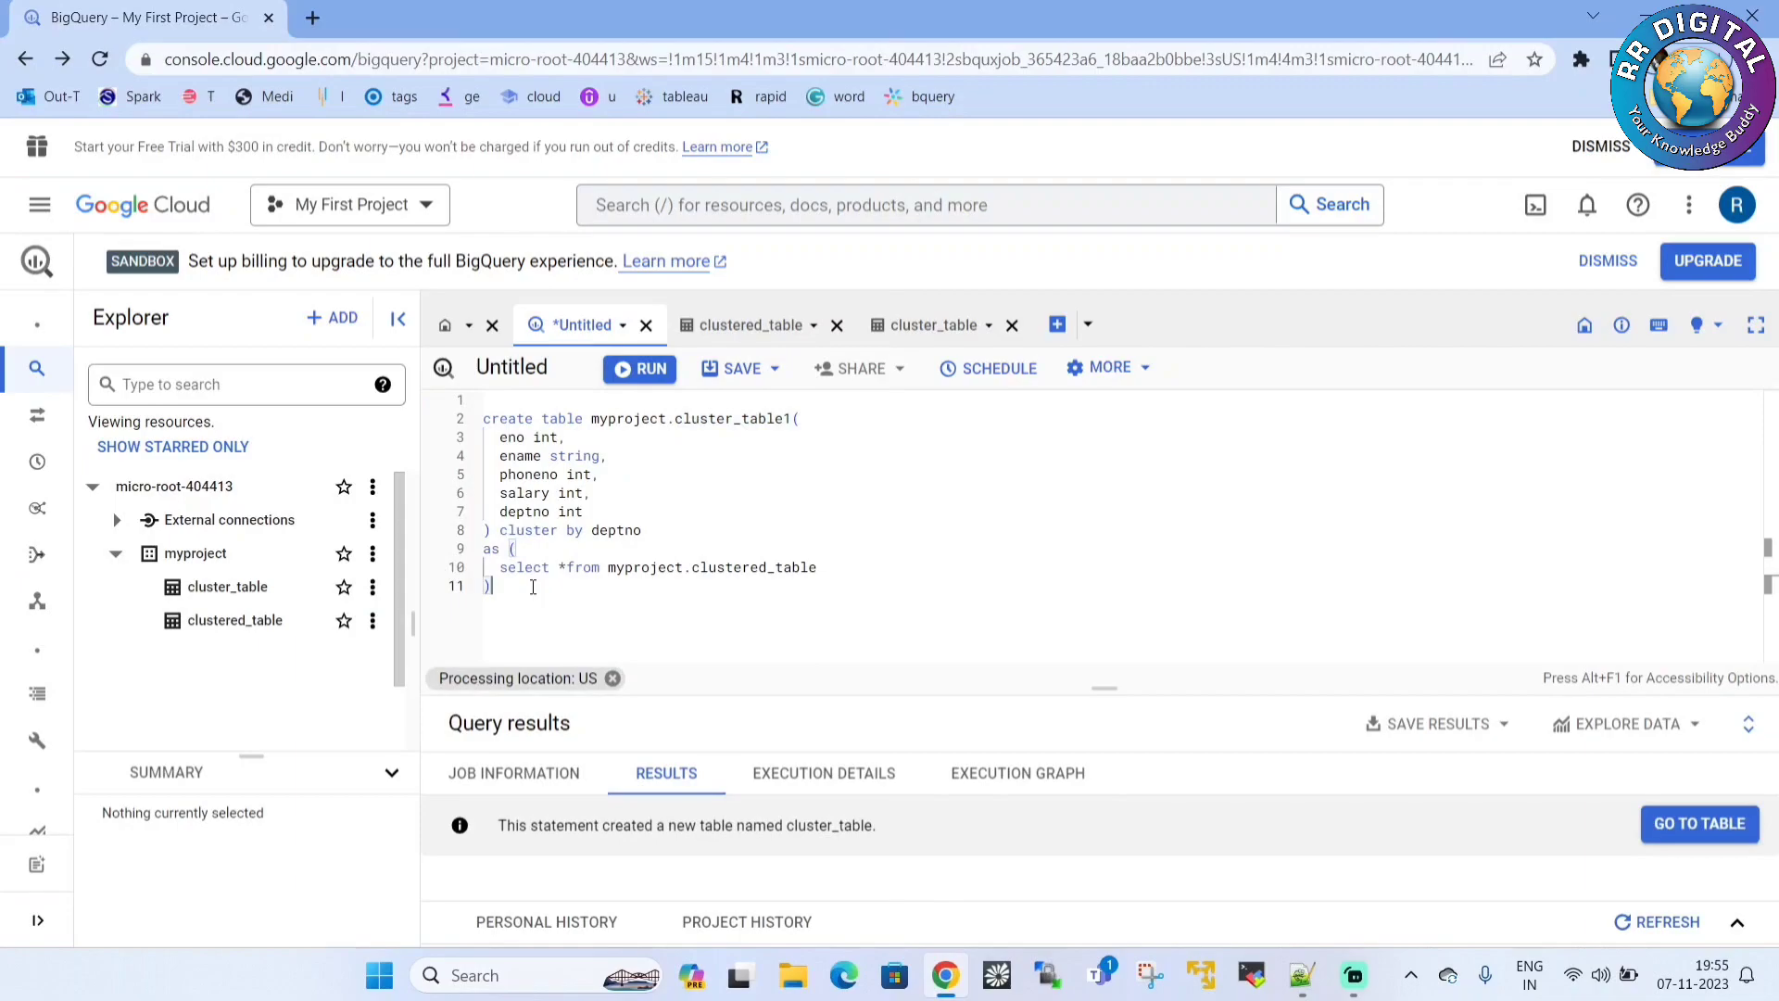
pyautogui.click(1053, 451)
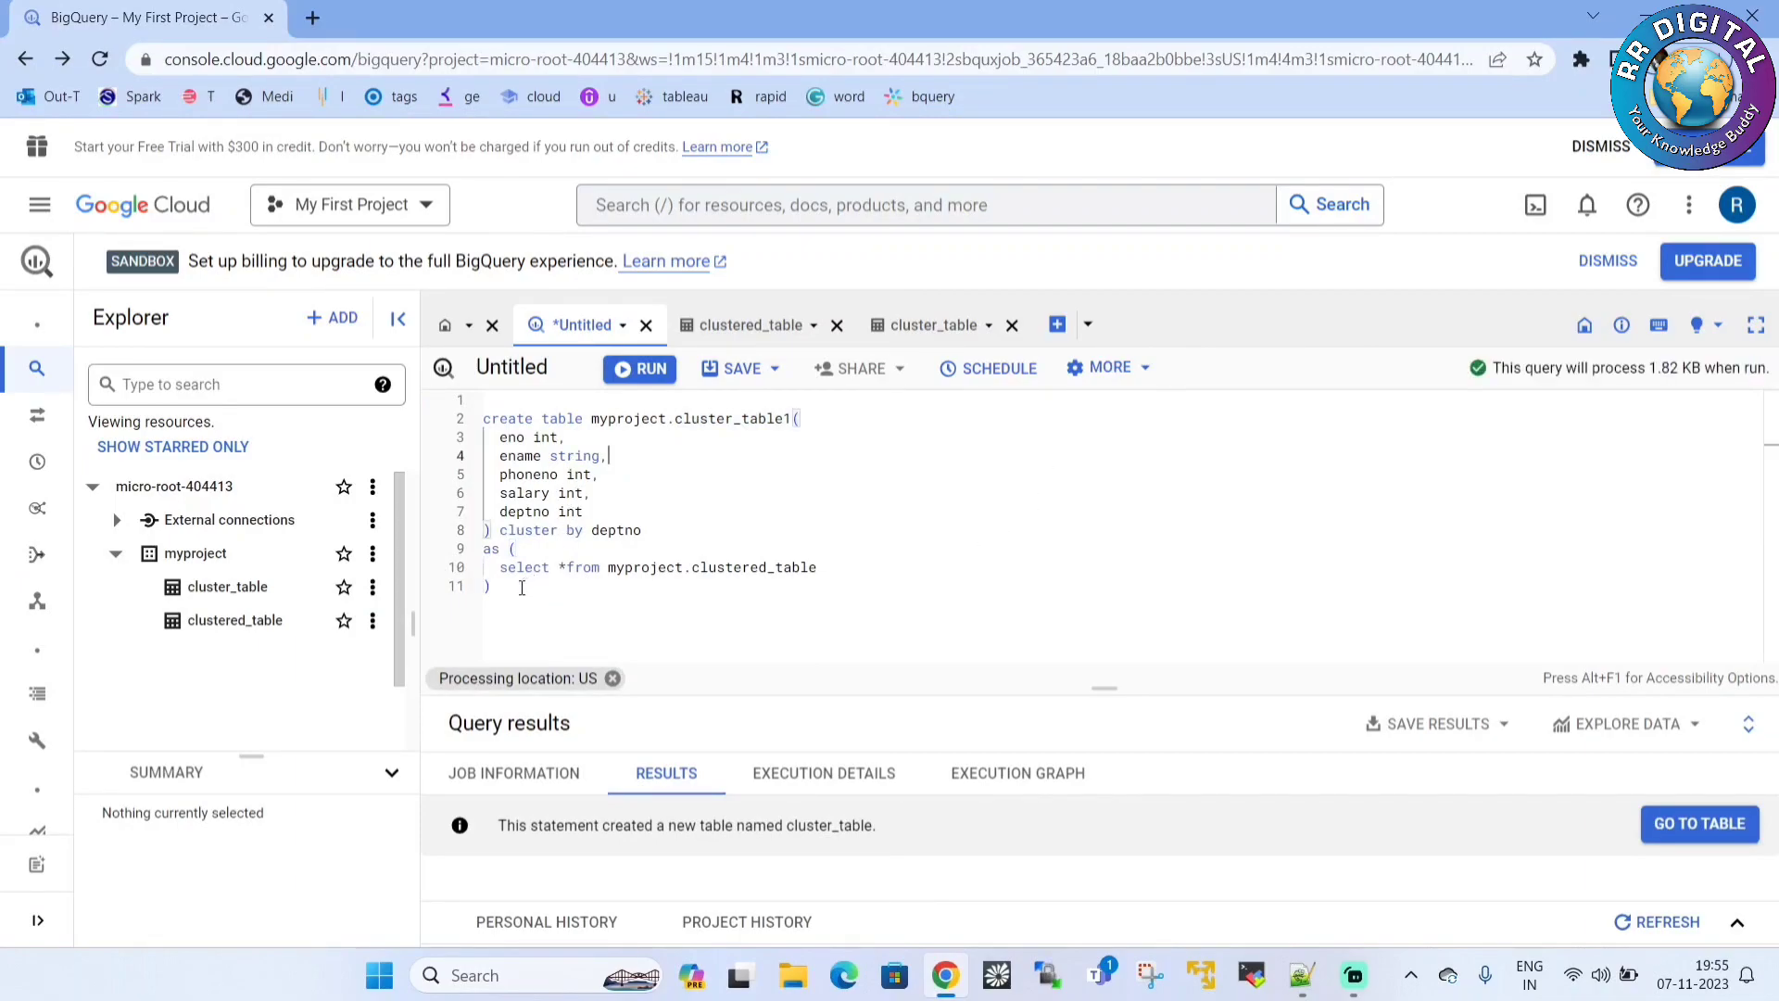
pyautogui.moveTo(516, 589); pyautogui.dragTo(483, 418)
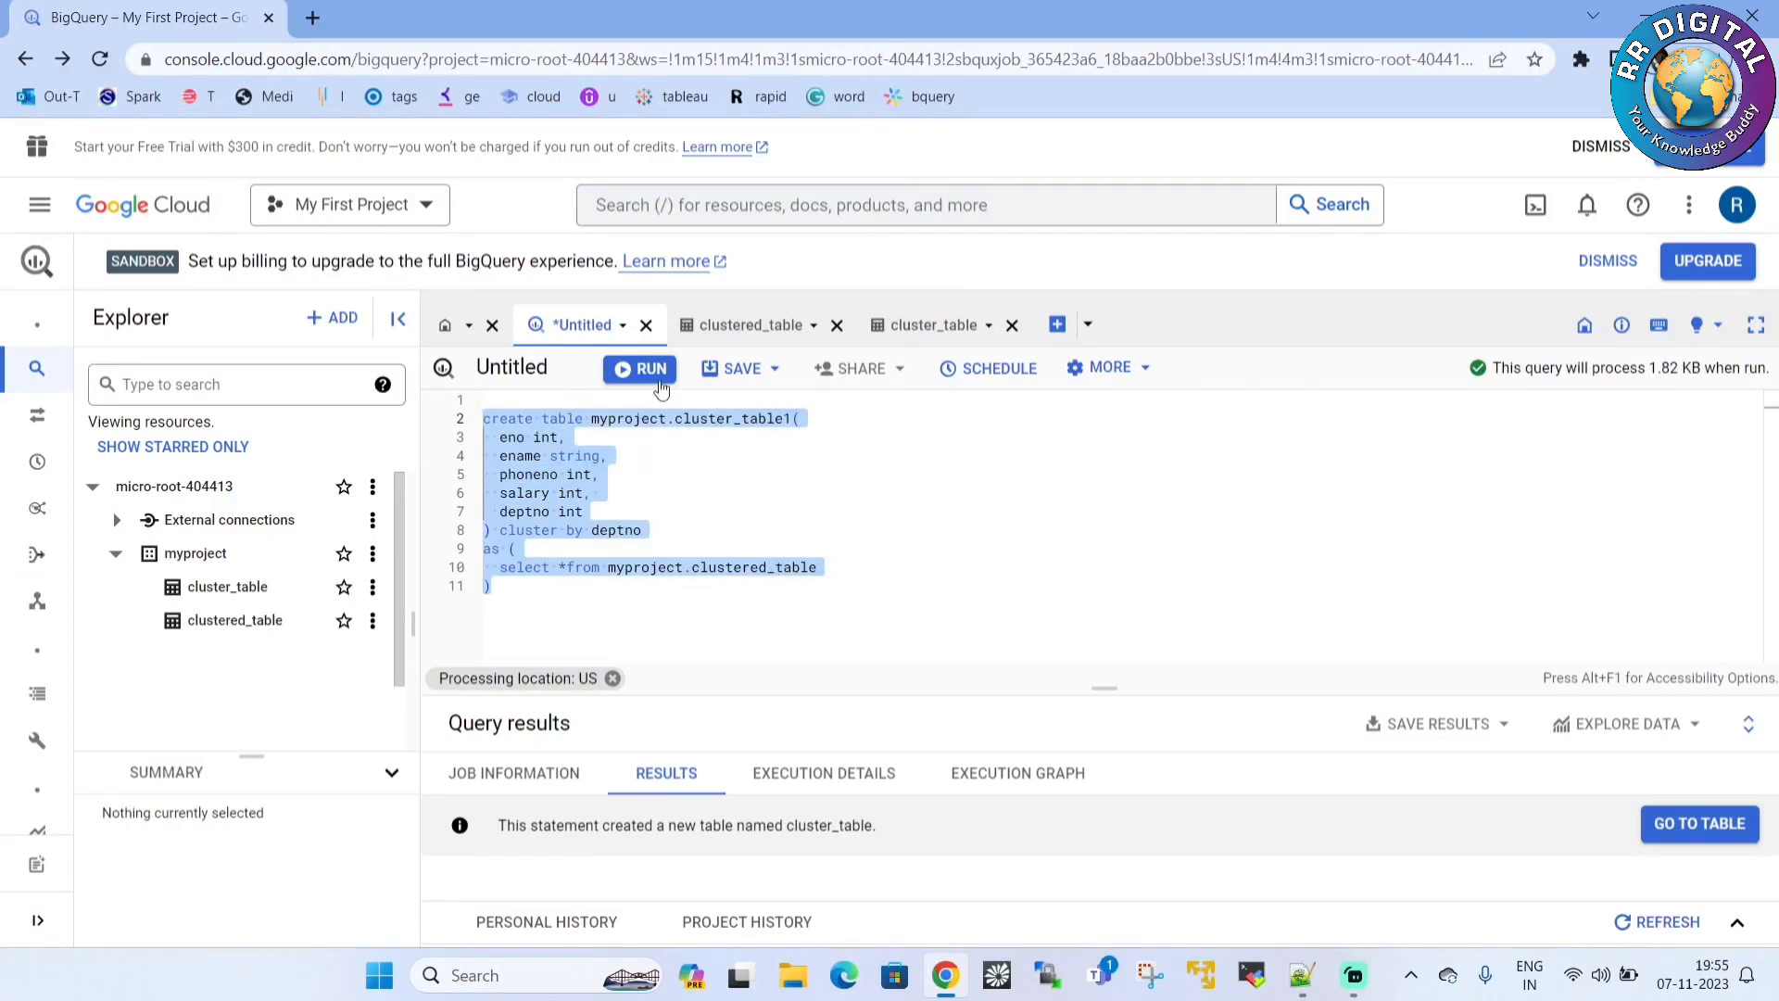
pyautogui.hotkey('ctrl', 'Return')
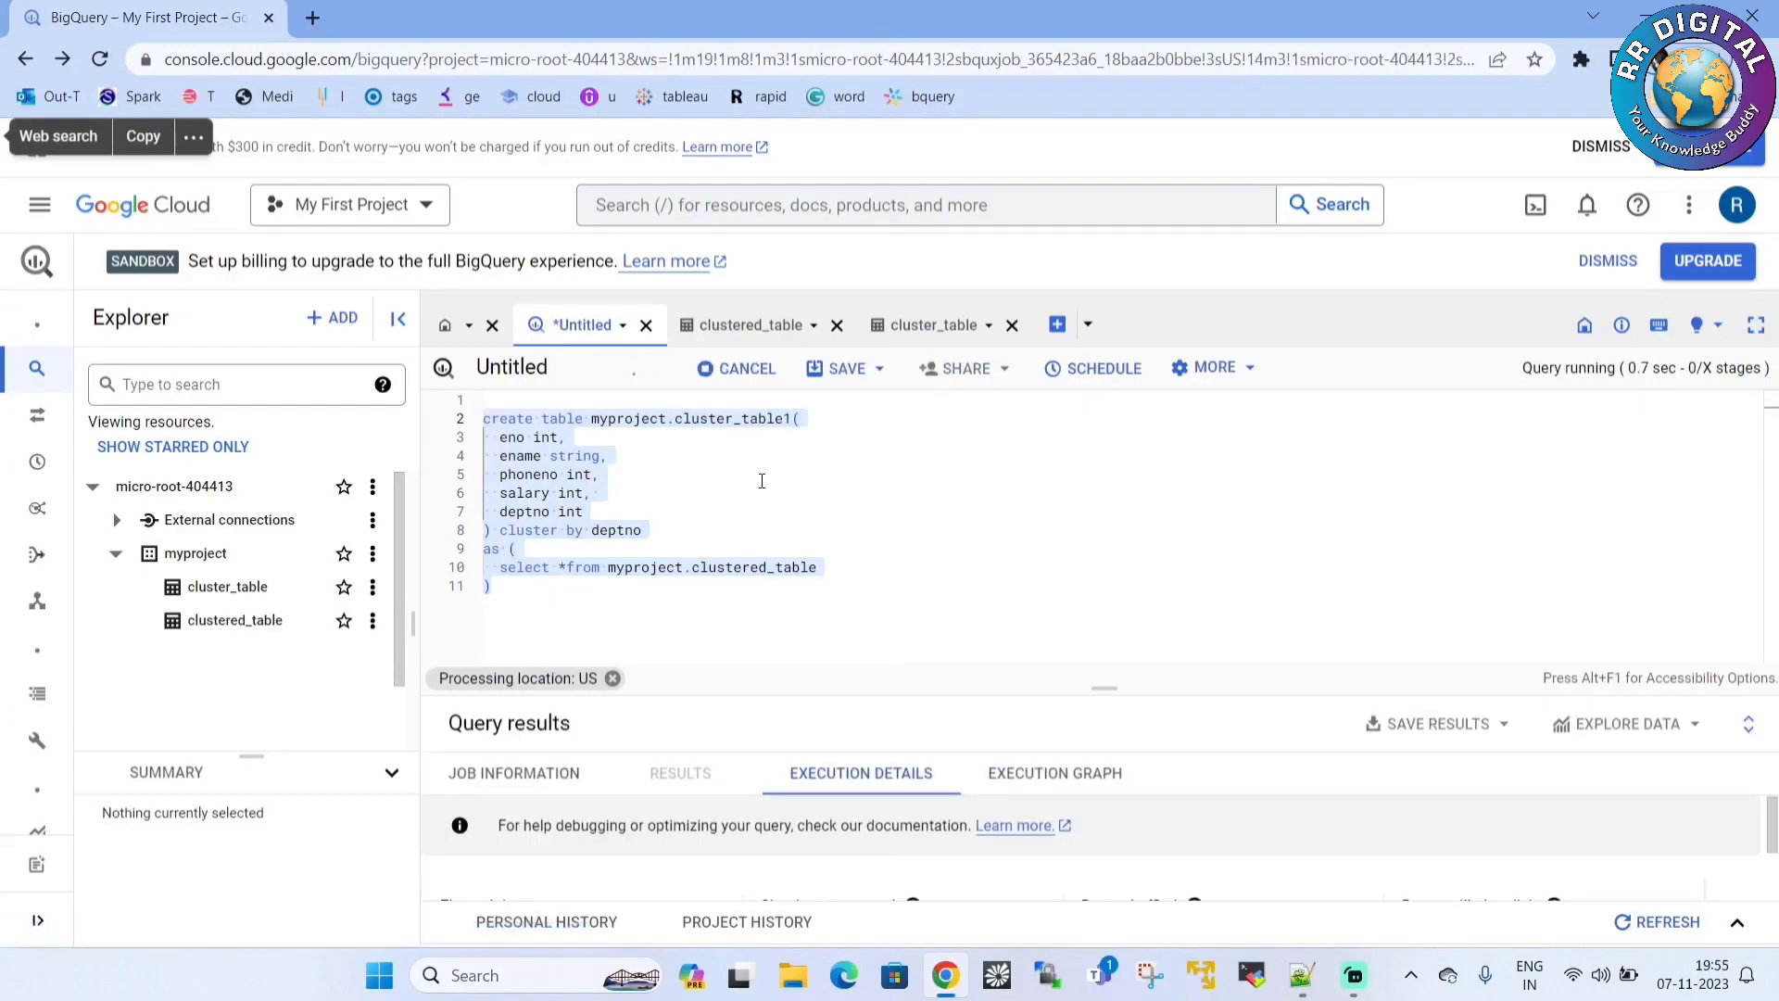
# Open the new cluster_table1, preview its rows and check its clustering column in the table details.
pyautogui.click(246, 634)
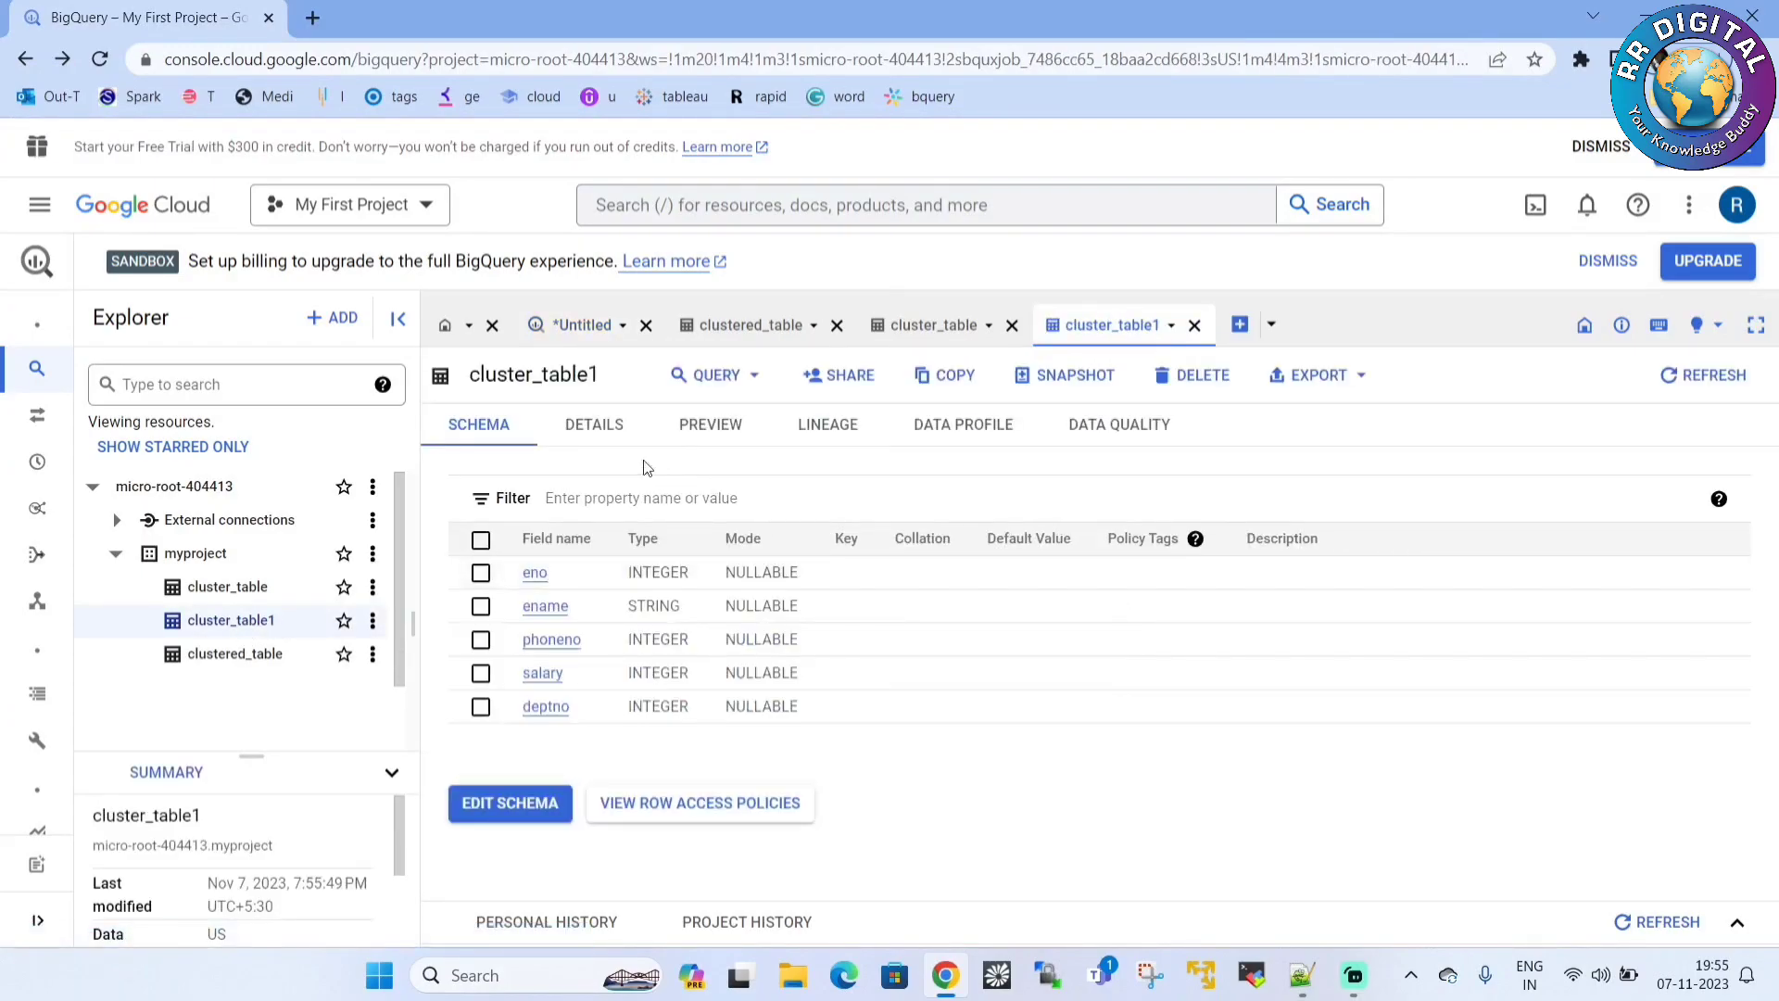
pyautogui.click(709, 423)
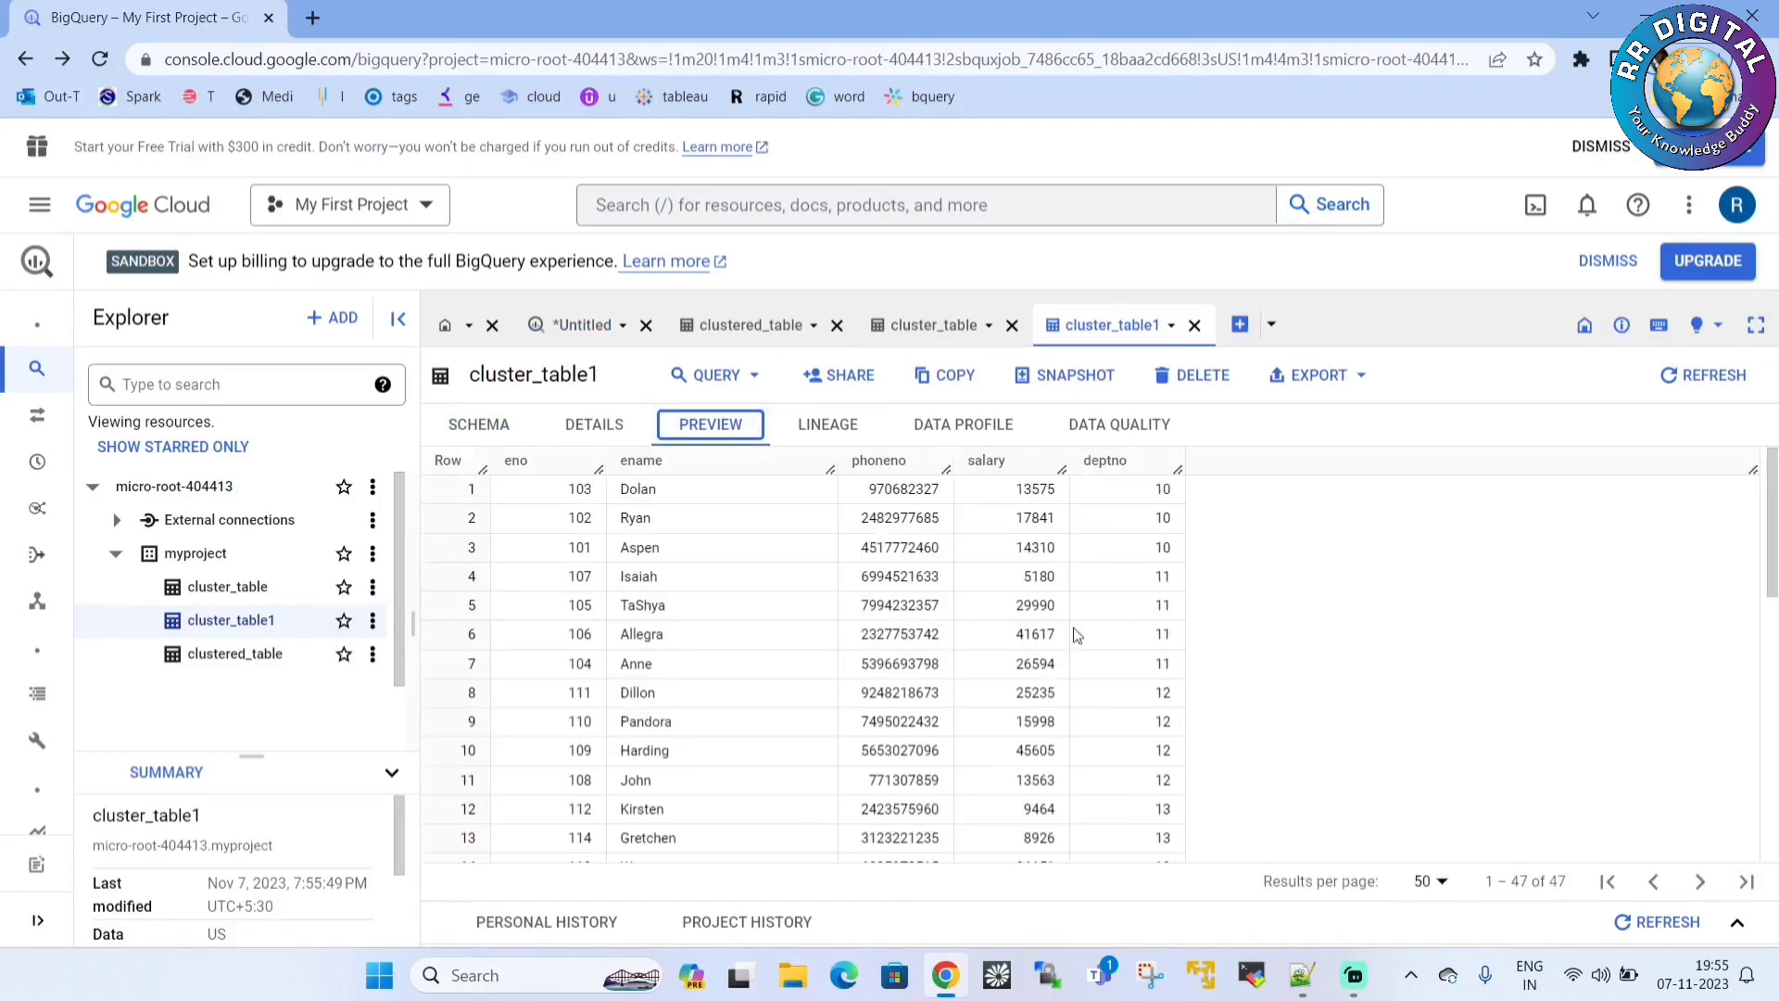
pyautogui.click(600, 432)
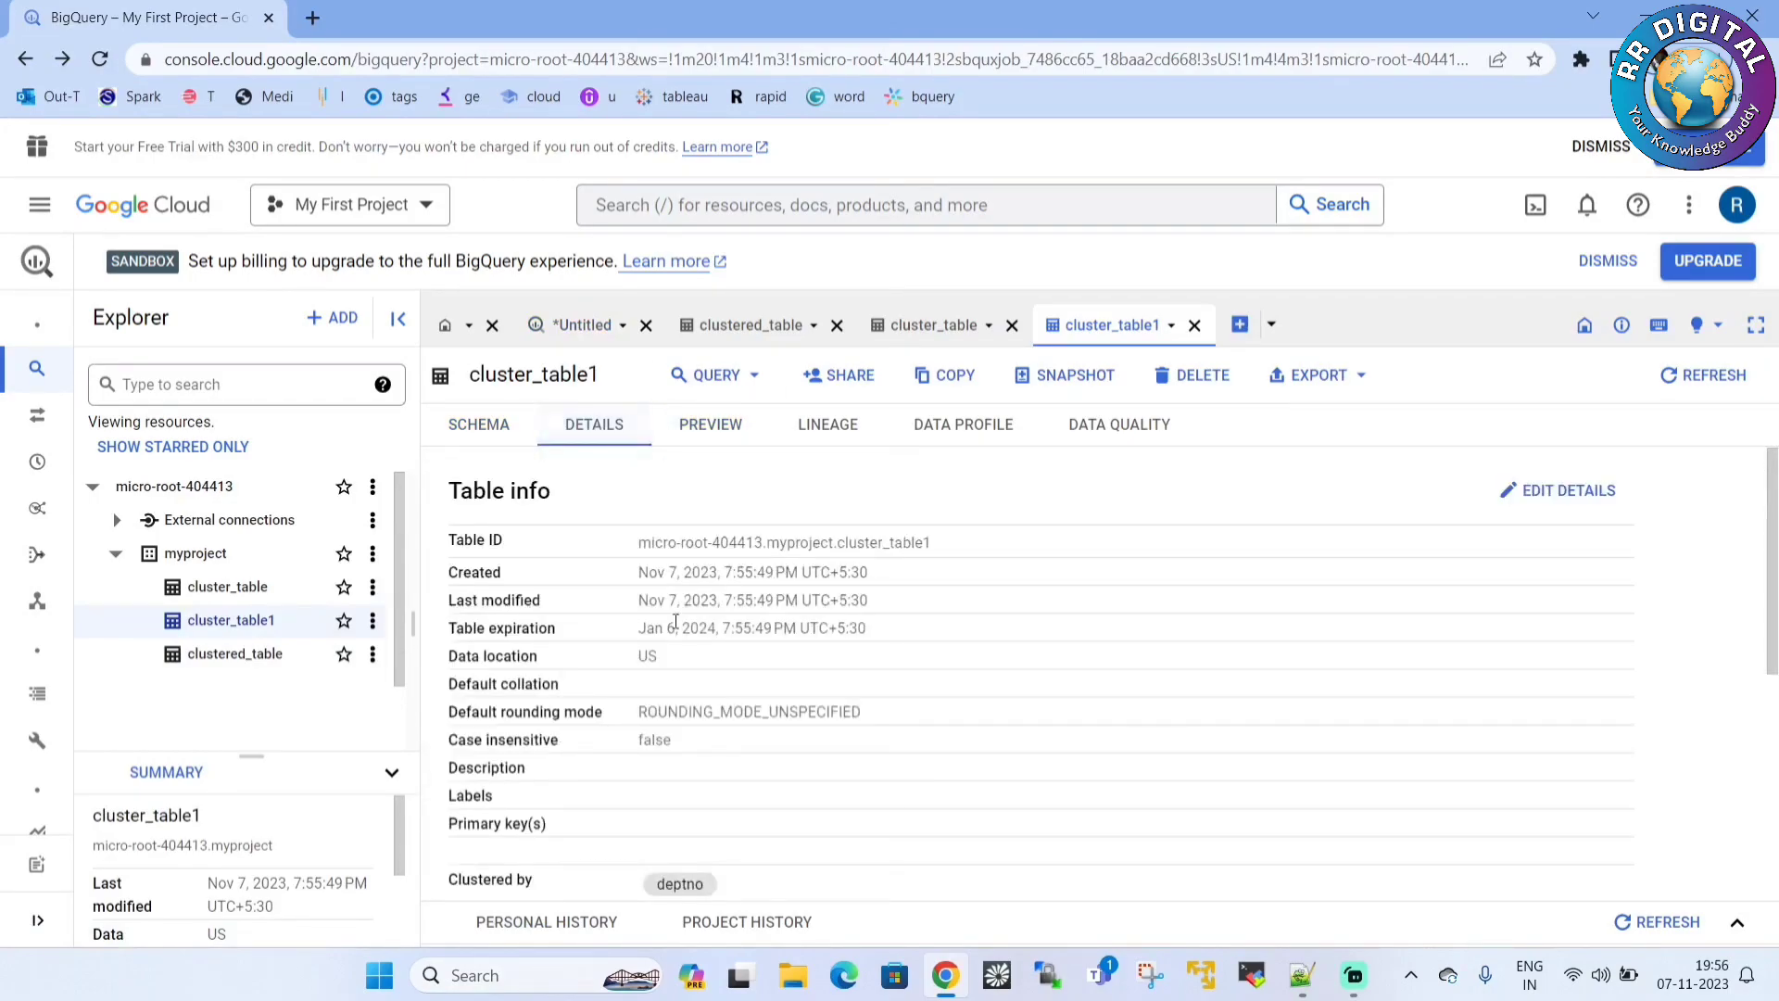
pyautogui.scroll(-1, 603, 845)
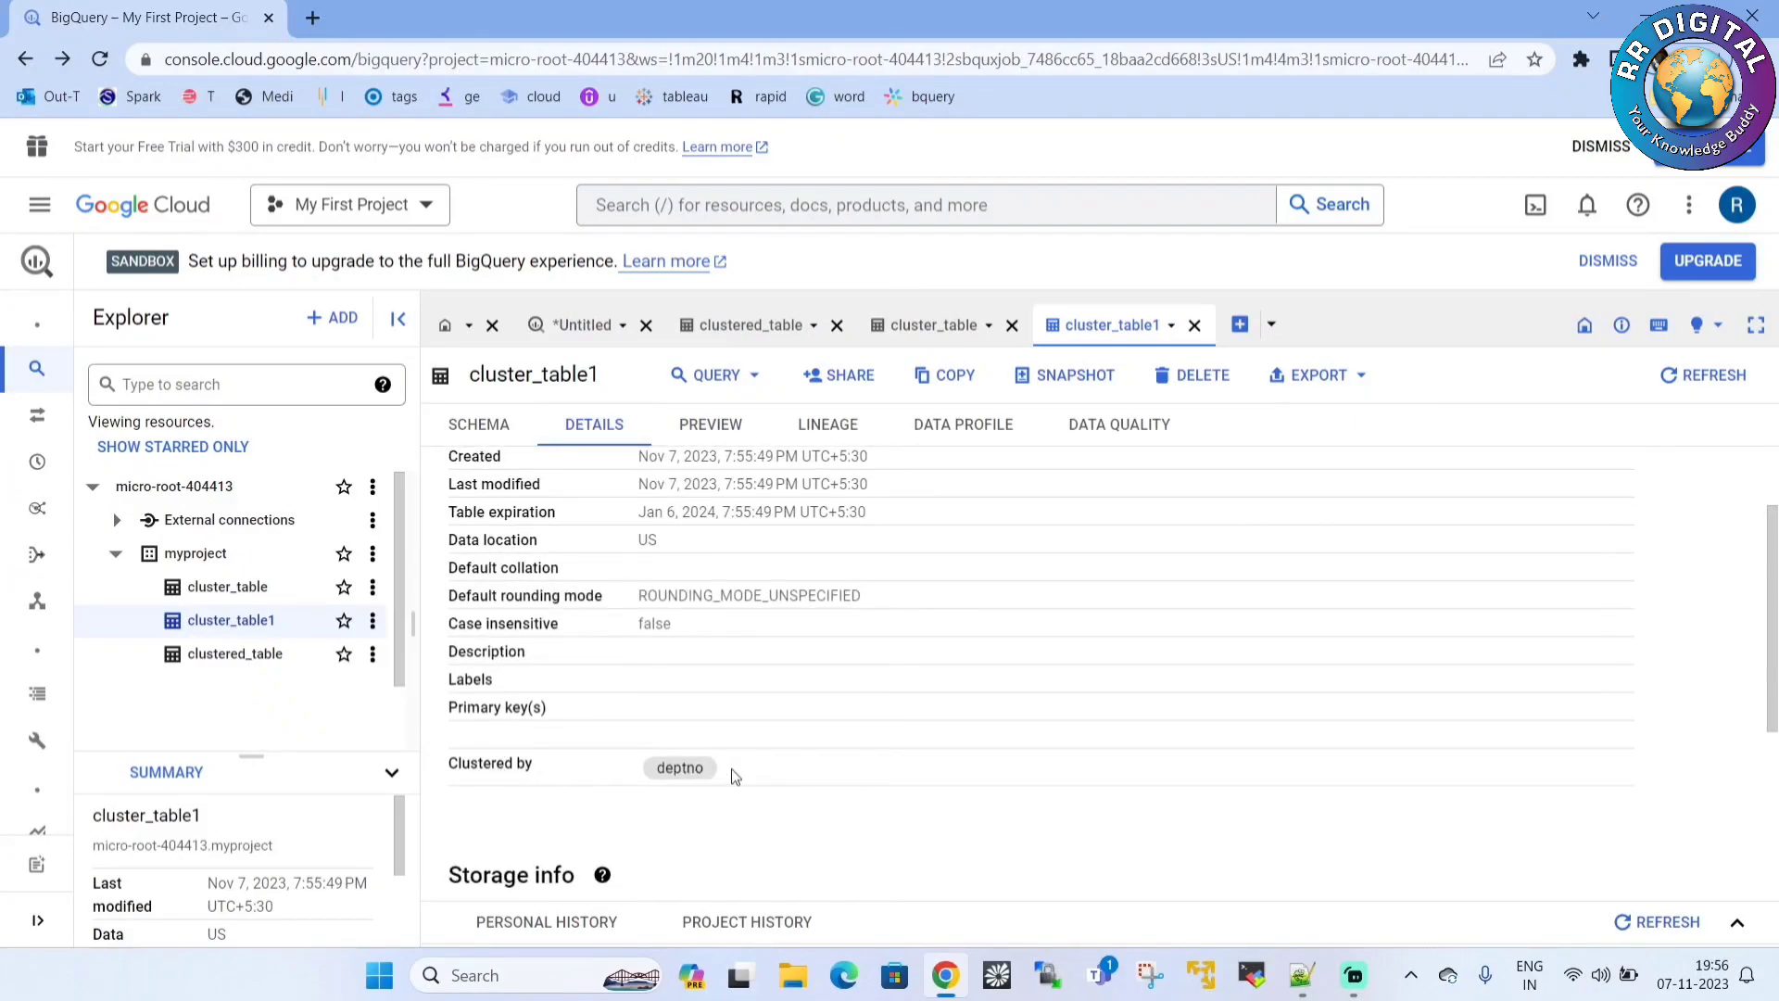
pyautogui.scroll(1, 731, 769)
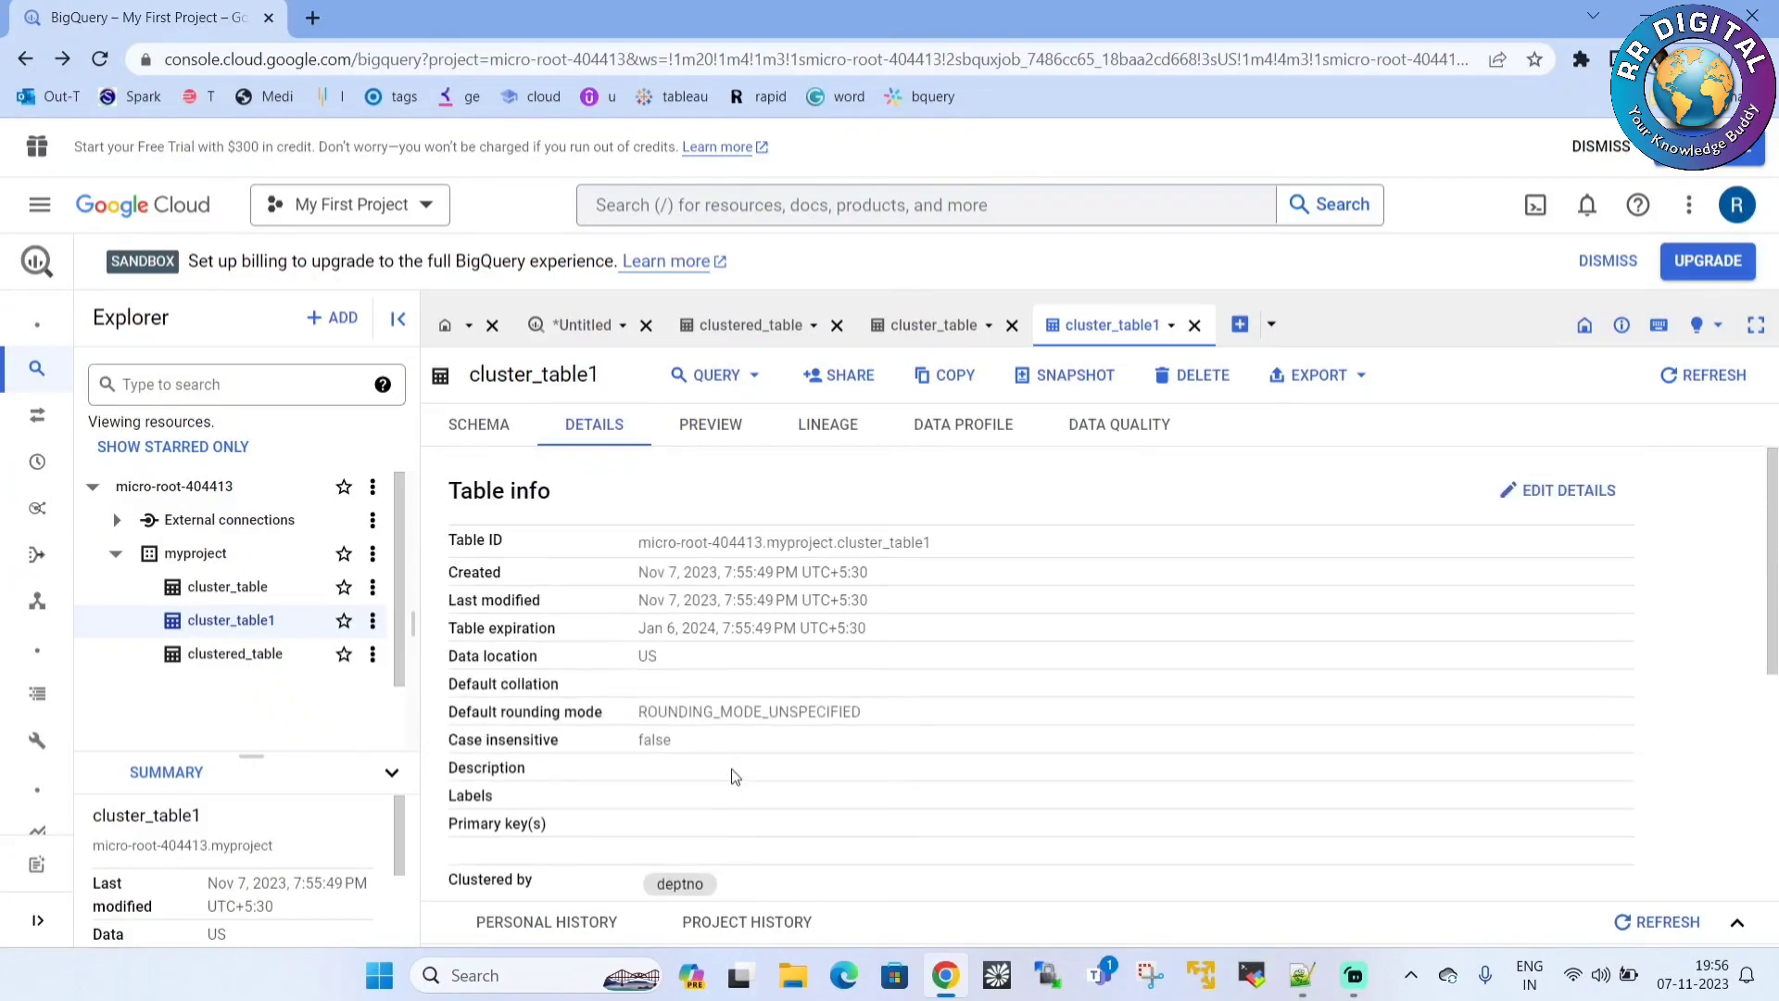